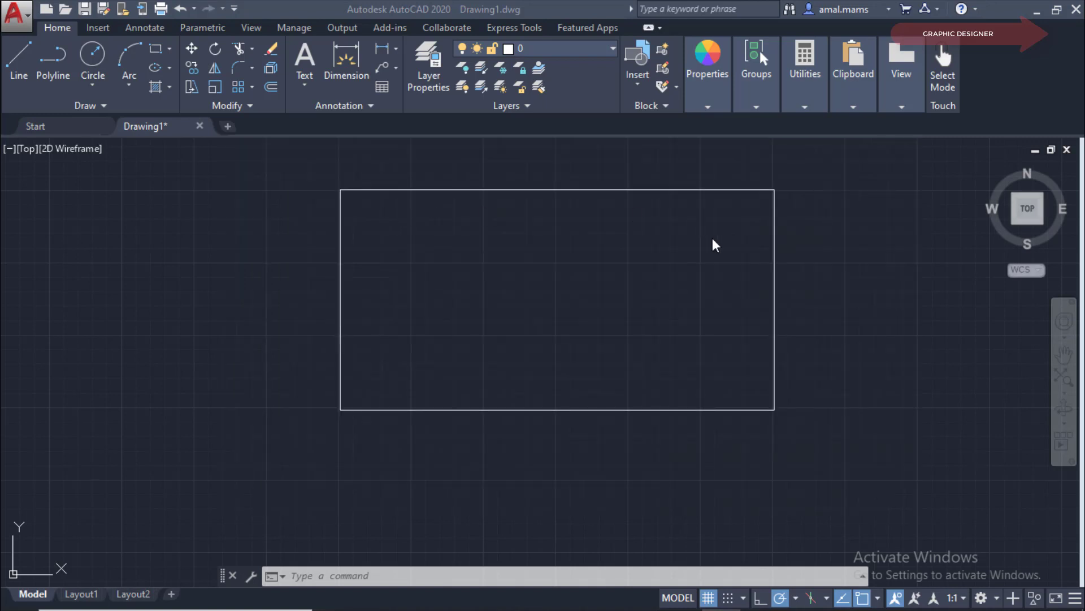
Step: Dimension the rectangle's top edge corner to corner, placing the 14.9828 dimension above it
middle_drag(658, 309, 665, 390)
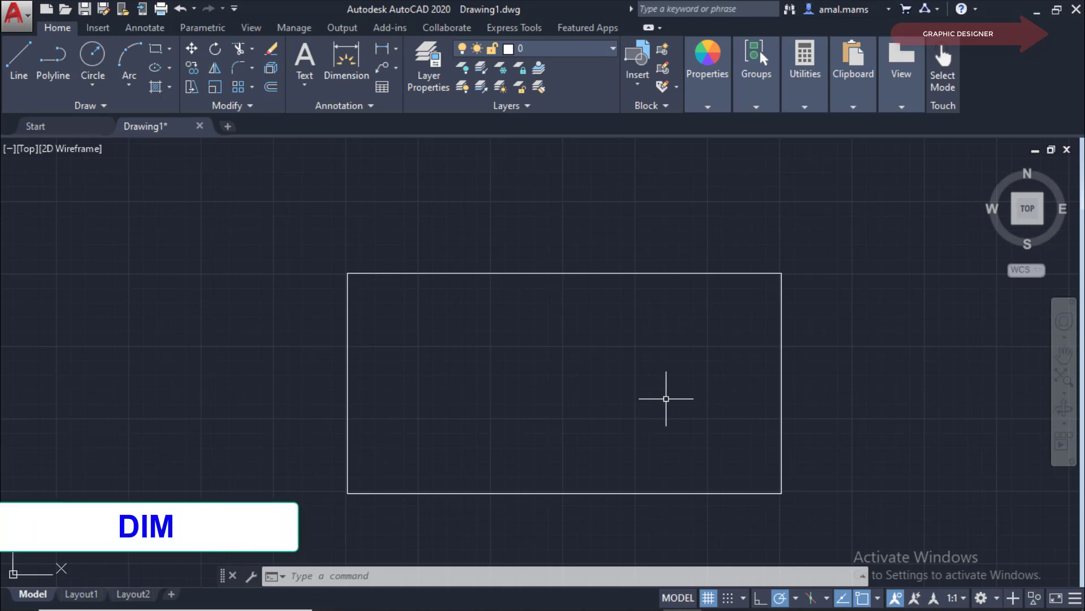
text(D)
text(IM)
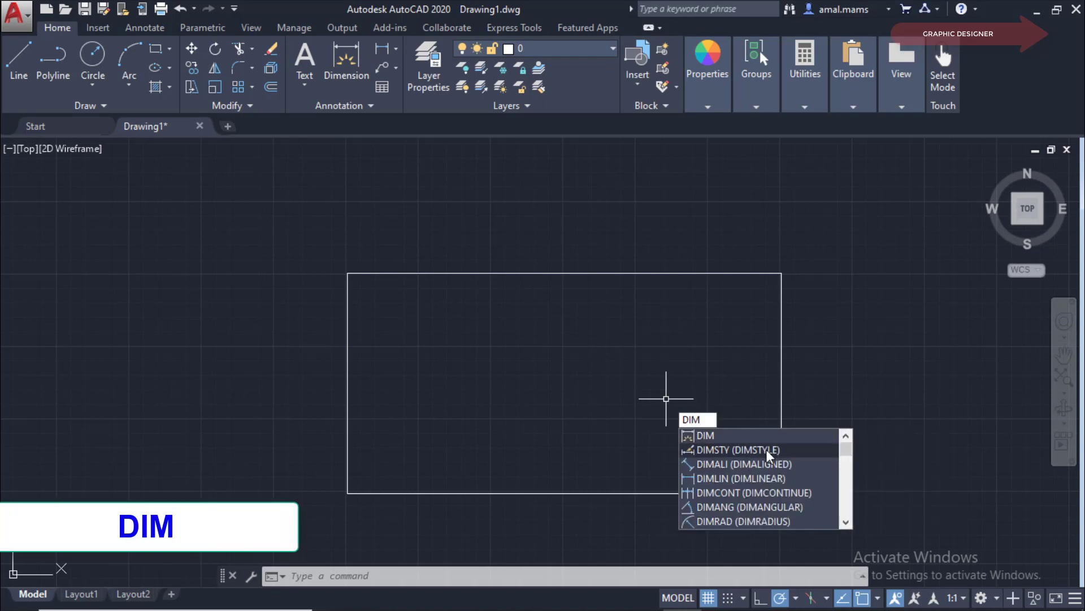
click(710, 436)
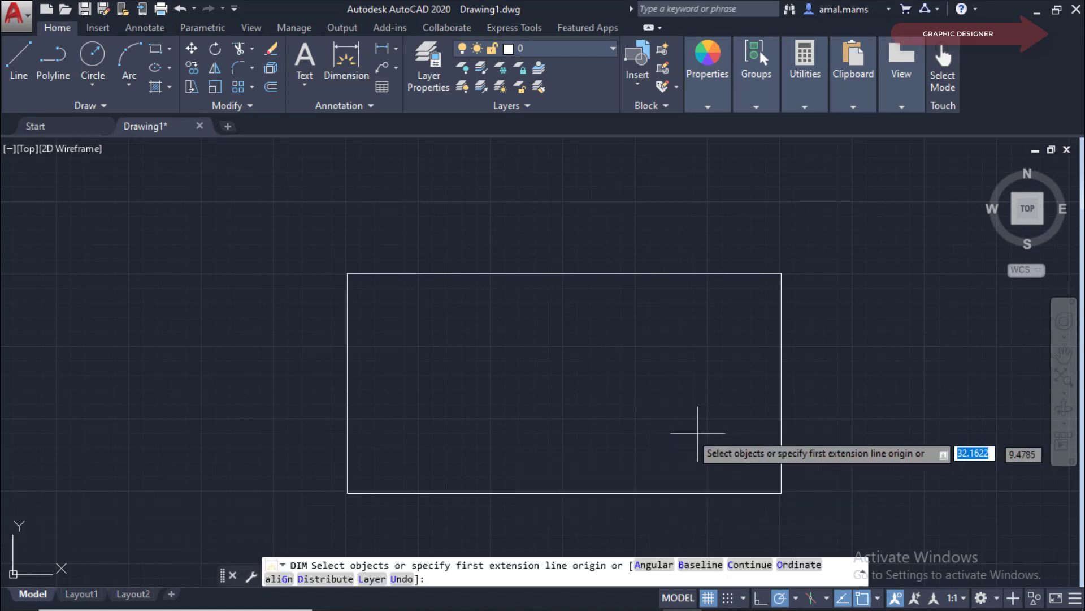
click(347, 273)
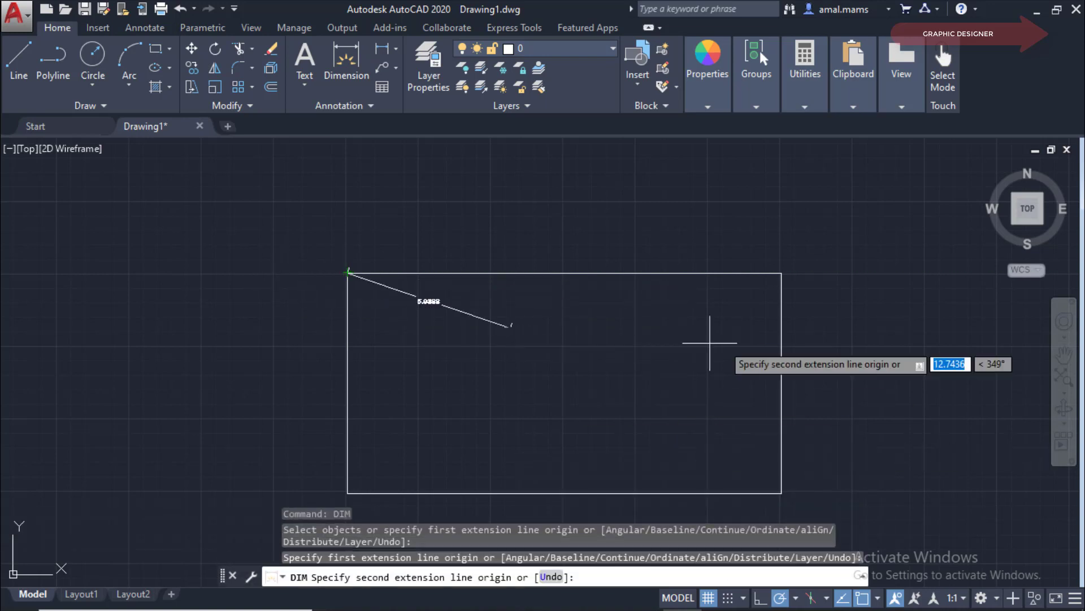
click(782, 272)
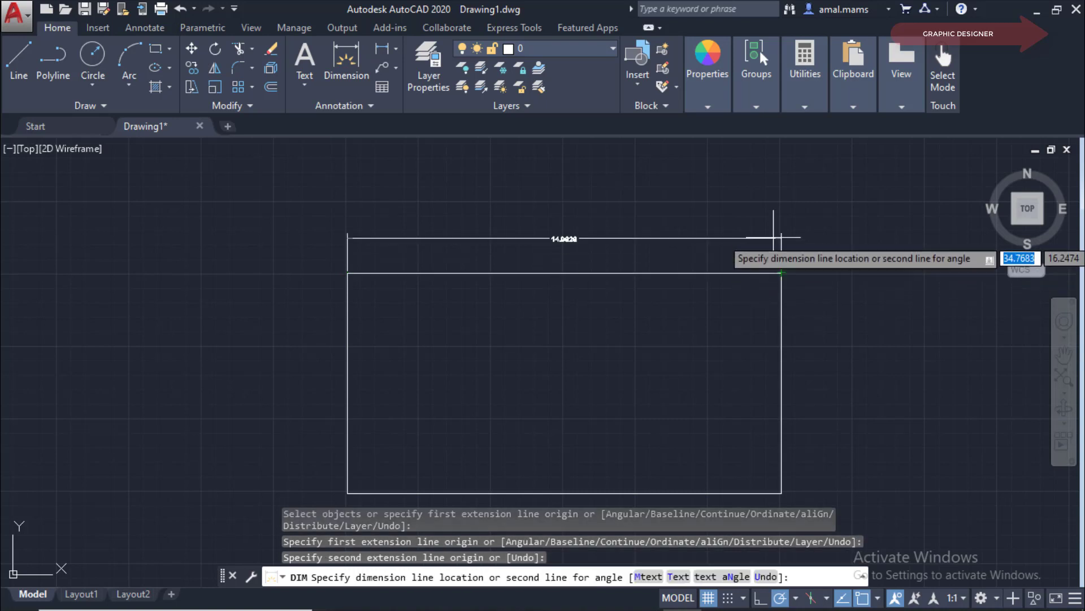
click(777, 230)
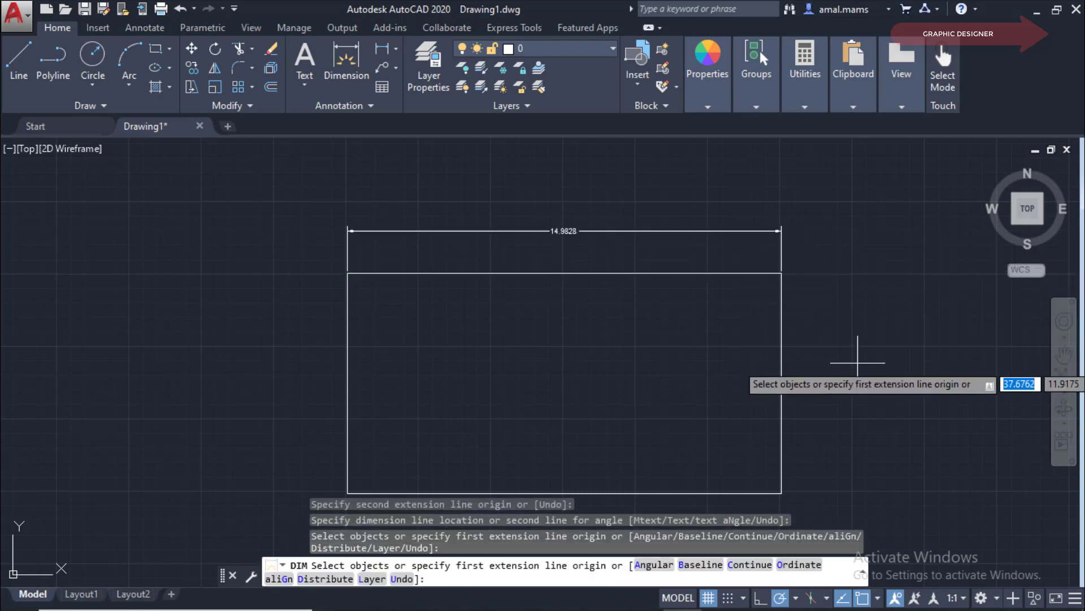
key(Escape)
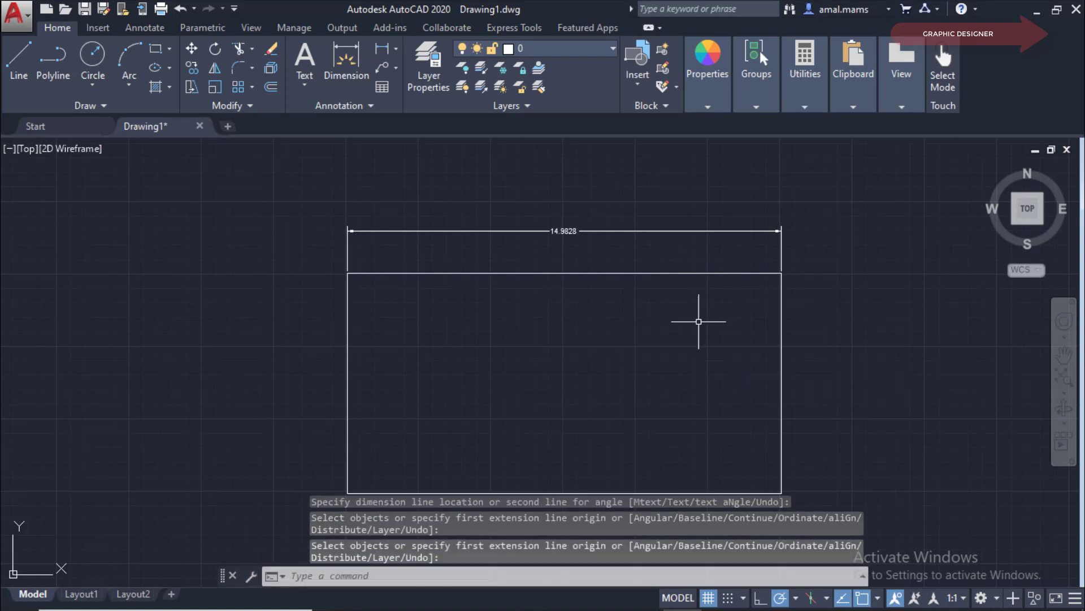
scroll(889, 452, down, 1)
scroll(867, 451, up, 3)
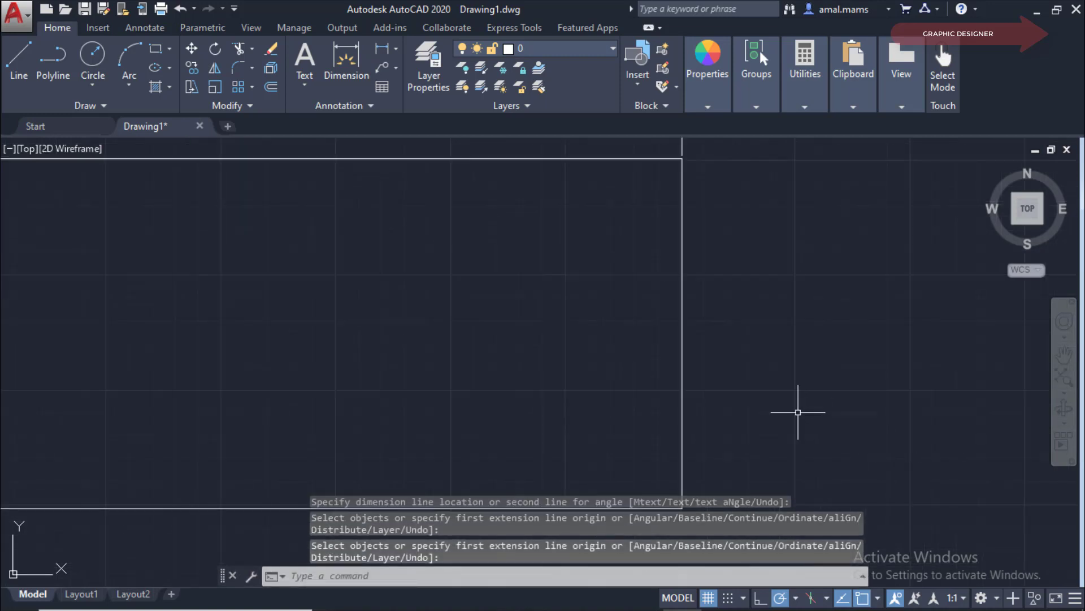
scroll(646, 286, down, 2)
middle_drag(667, 212, 670, 248)
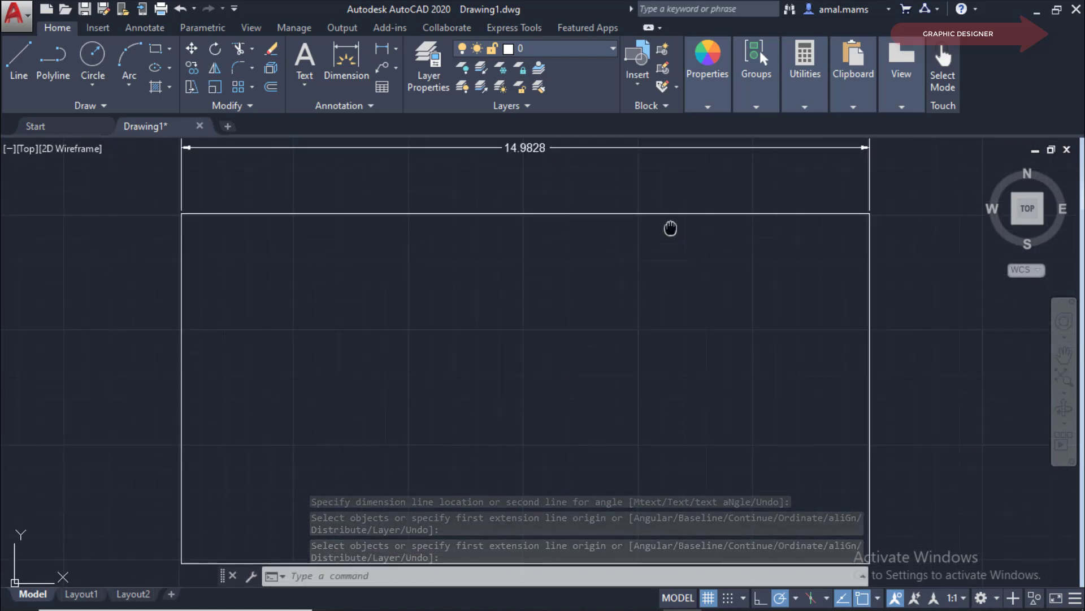
click(878, 599)
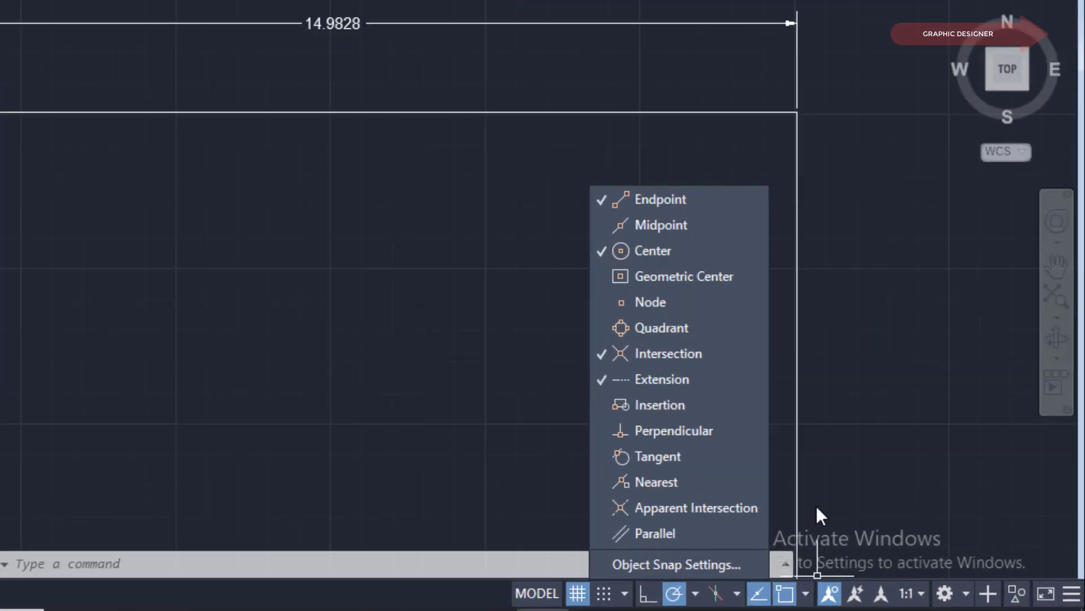
click(874, 543)
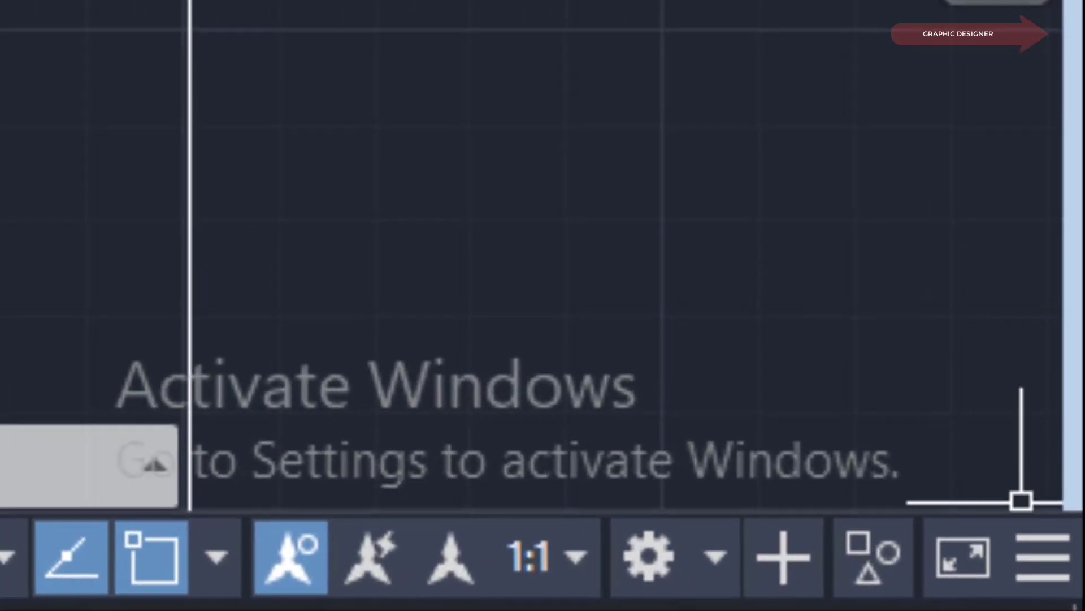
click(1041, 561)
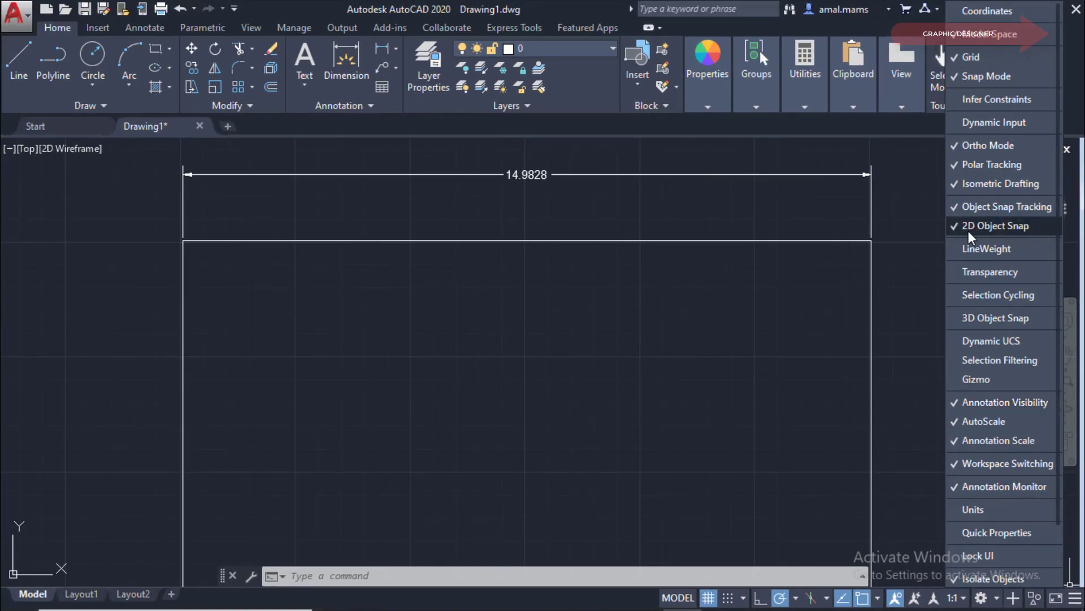
click(955, 227)
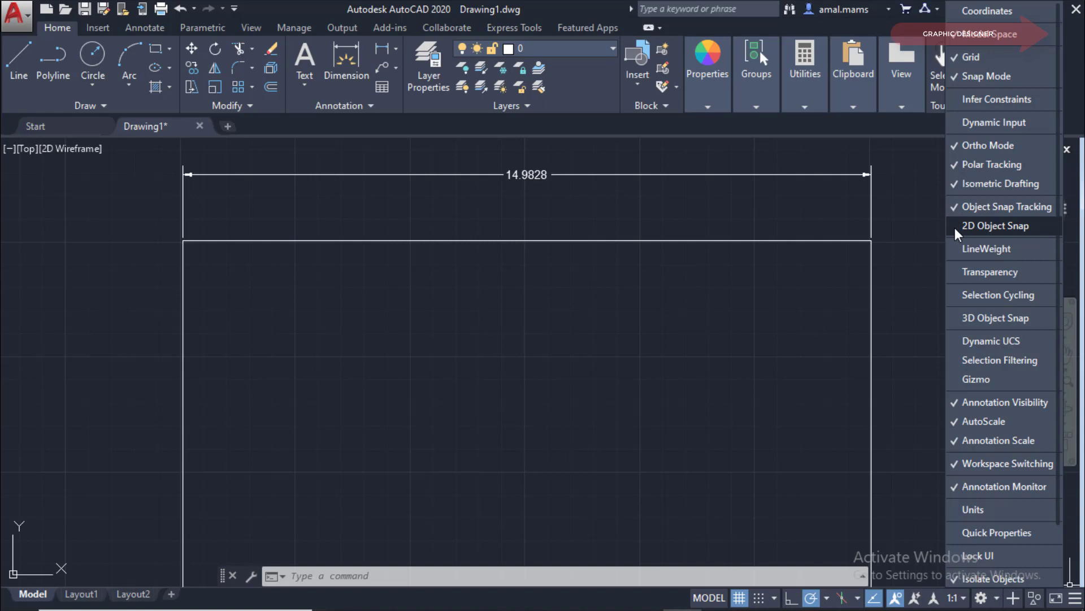
click(955, 227)
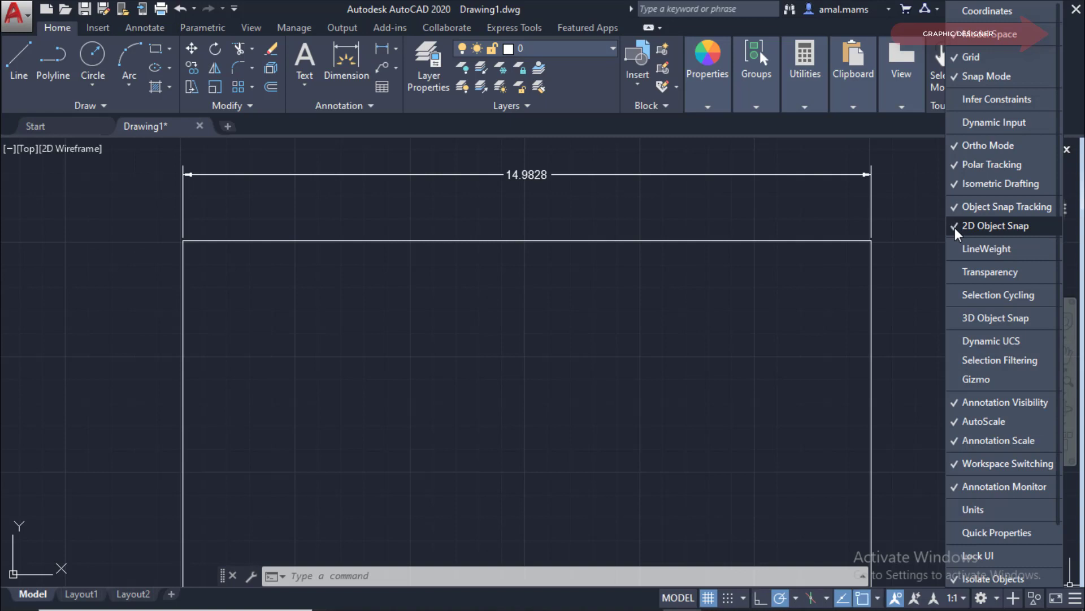
click(879, 598)
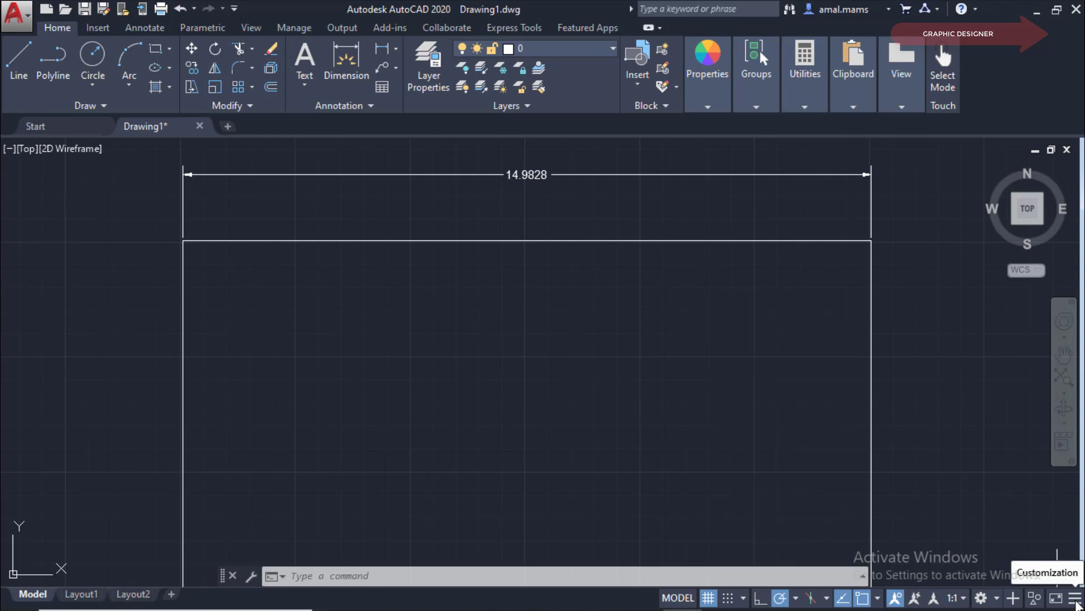
click(1076, 598)
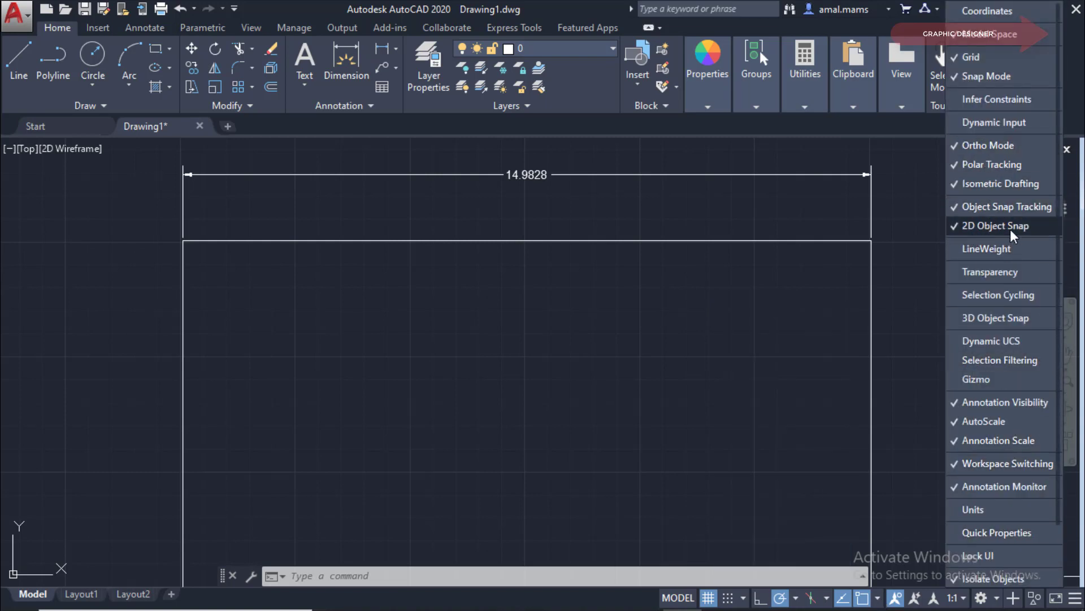
click(871, 316)
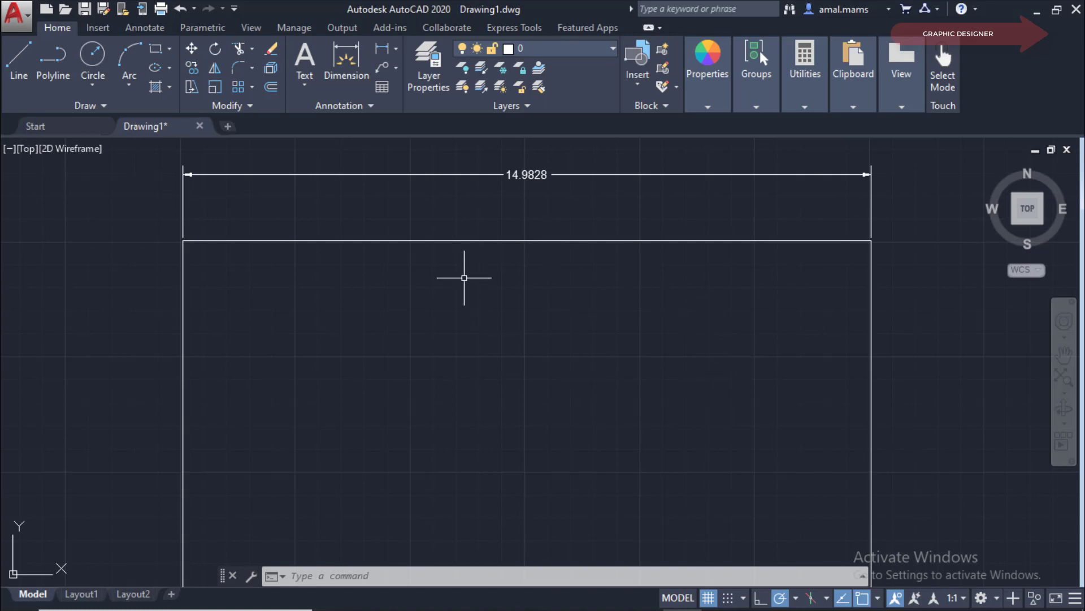
middle_drag(564, 295, 592, 324)
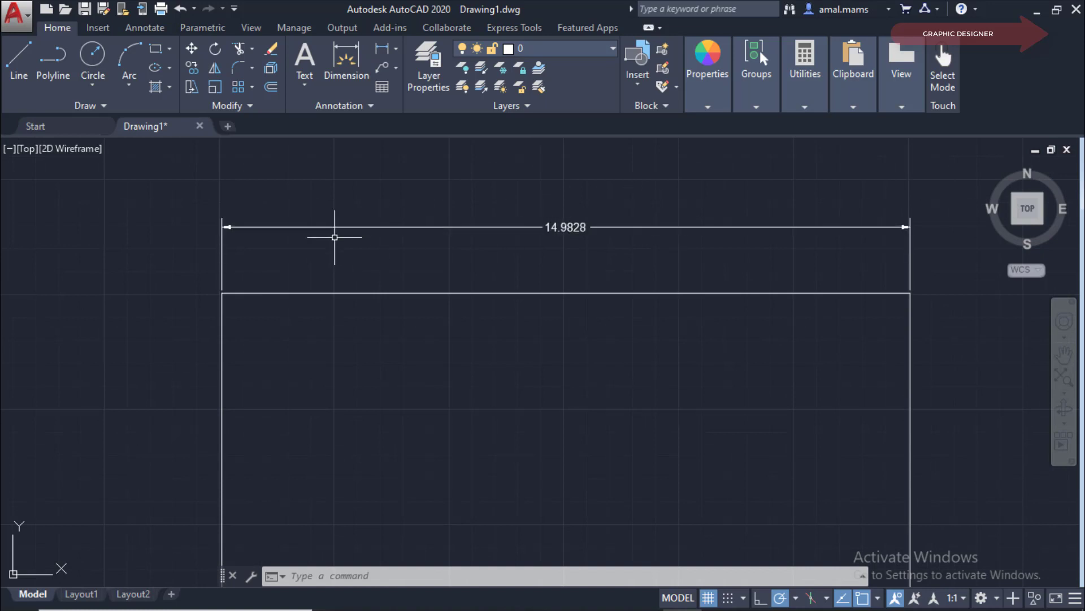
click(699, 275)
Step: Launch DIMSTYLE to show the Dimension Style Manager with Standard current
text(D)
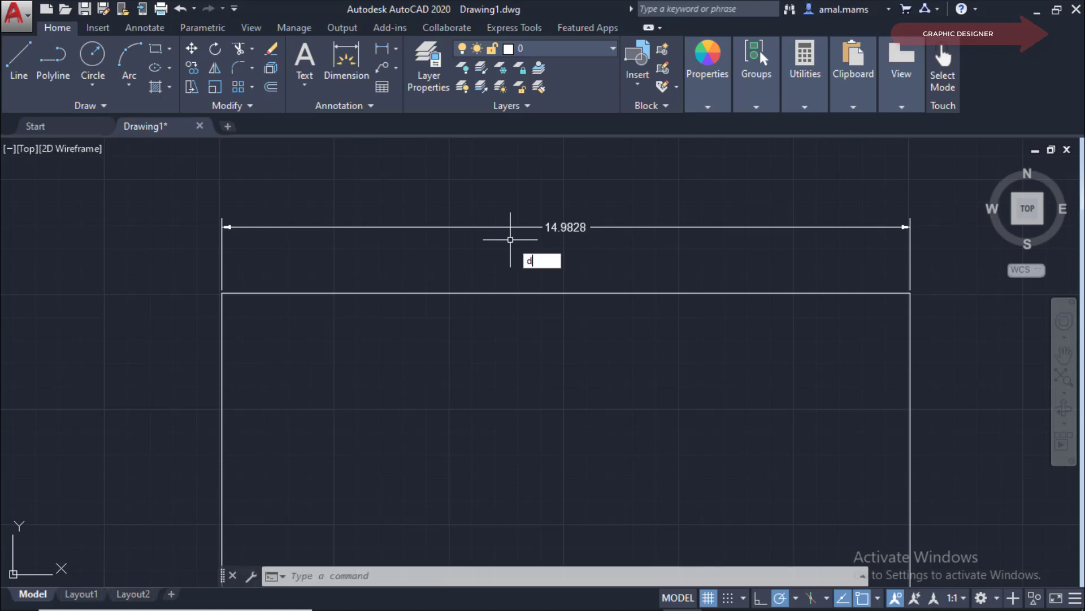
text(Im)
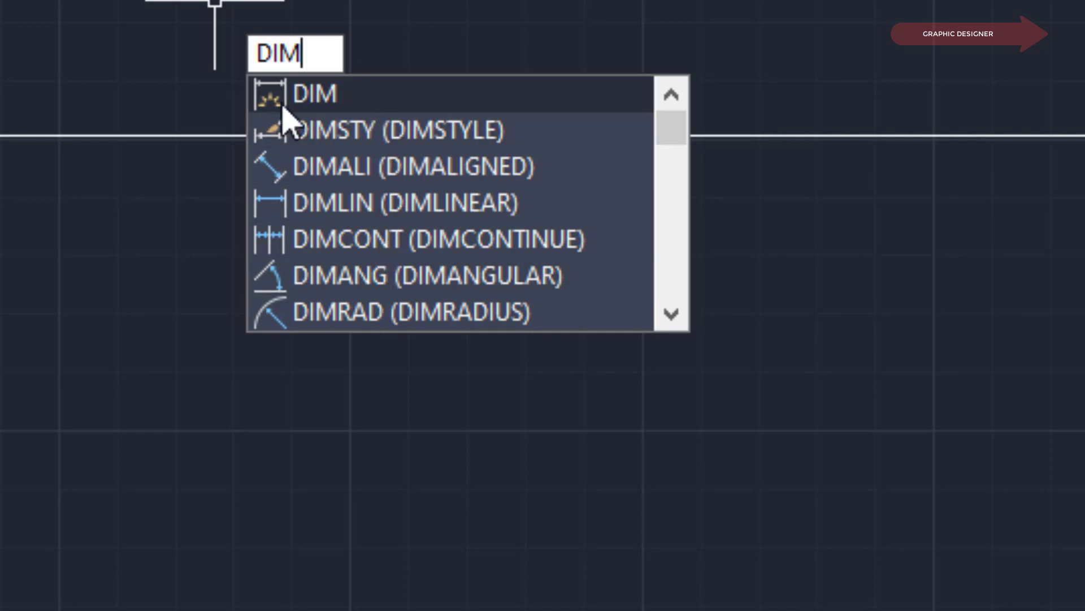
mouse_move(399, 130)
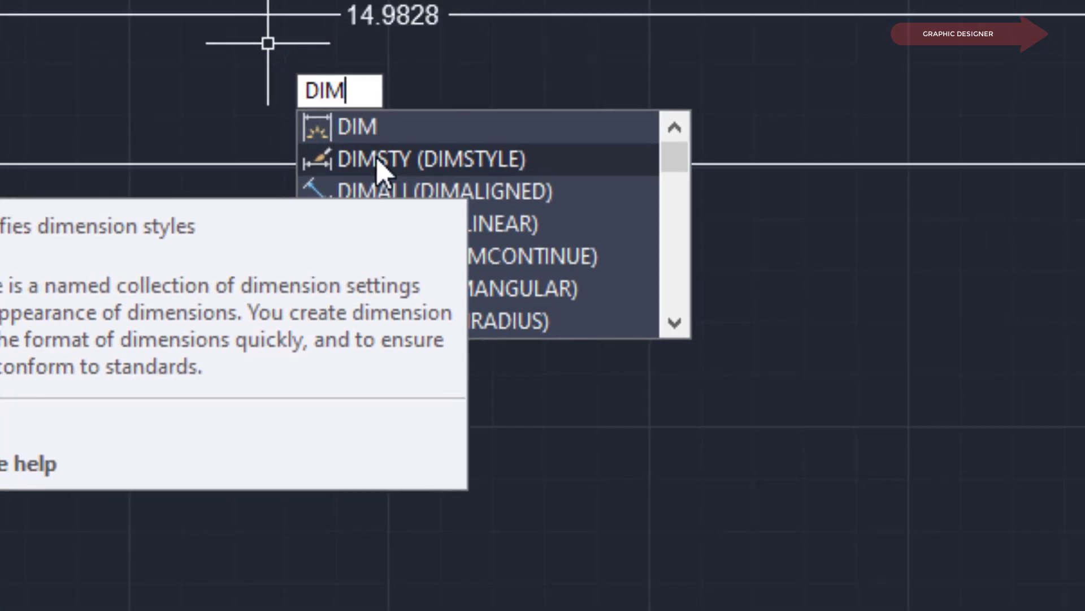
key(Escape)
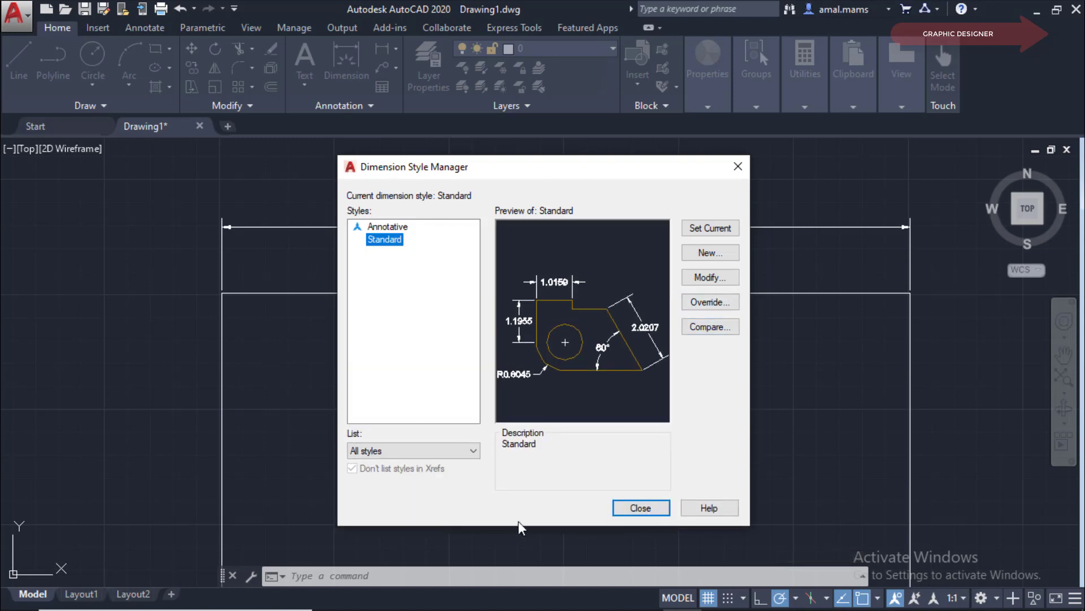
Step: Enlarge the Dimension Style Manager and start a new style proposed as 'Copy of Standard'
drag(513, 485, 516, 525)
drag(753, 412, 839, 416)
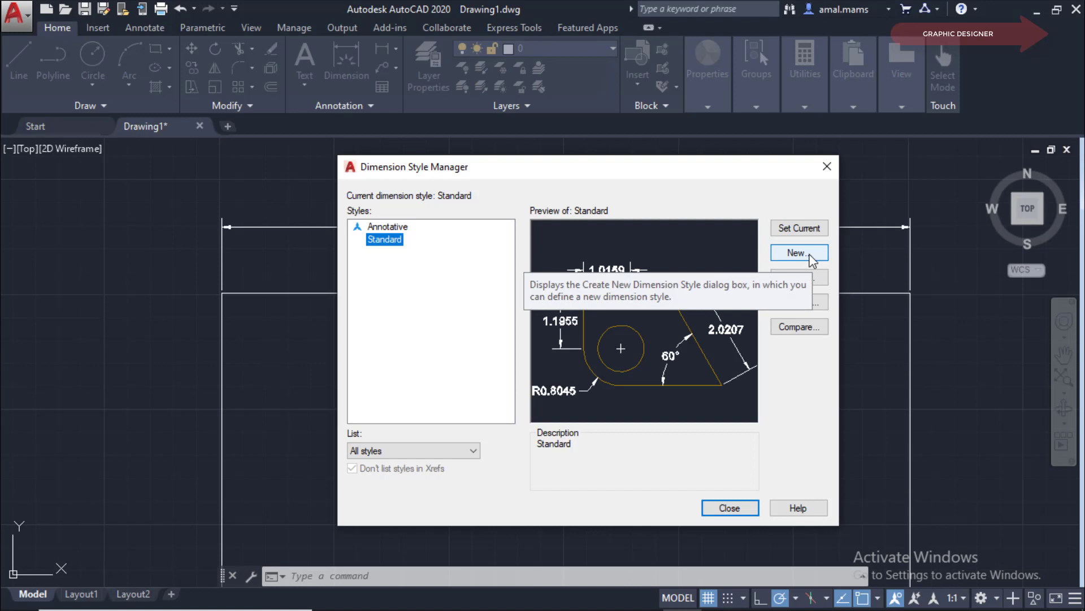
click(813, 260)
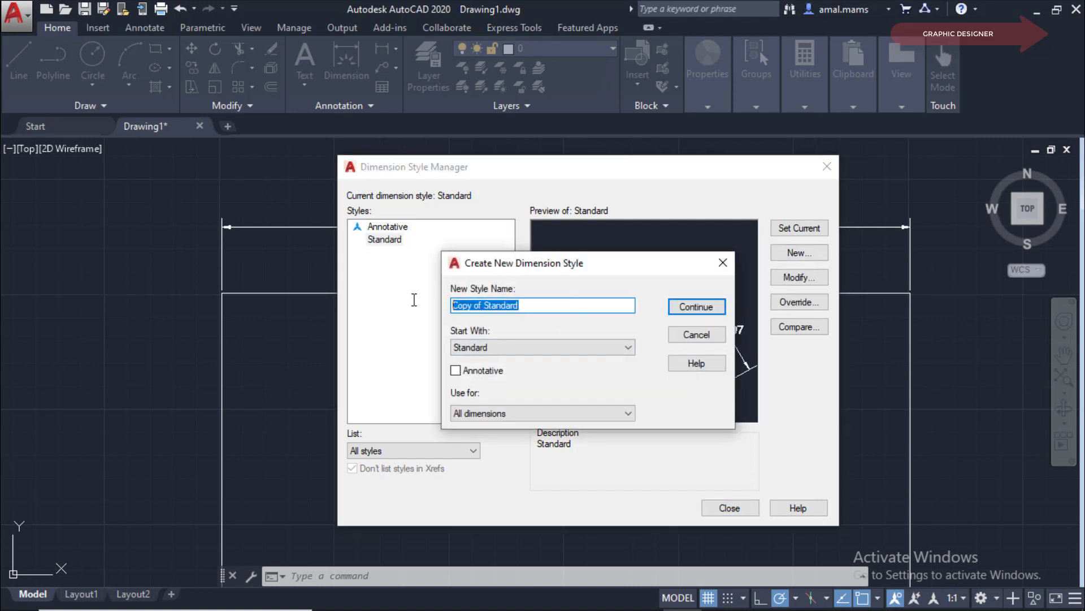
Step: Name the new style 'new dim', based on Standard, and continue to its settings
text(new dim)
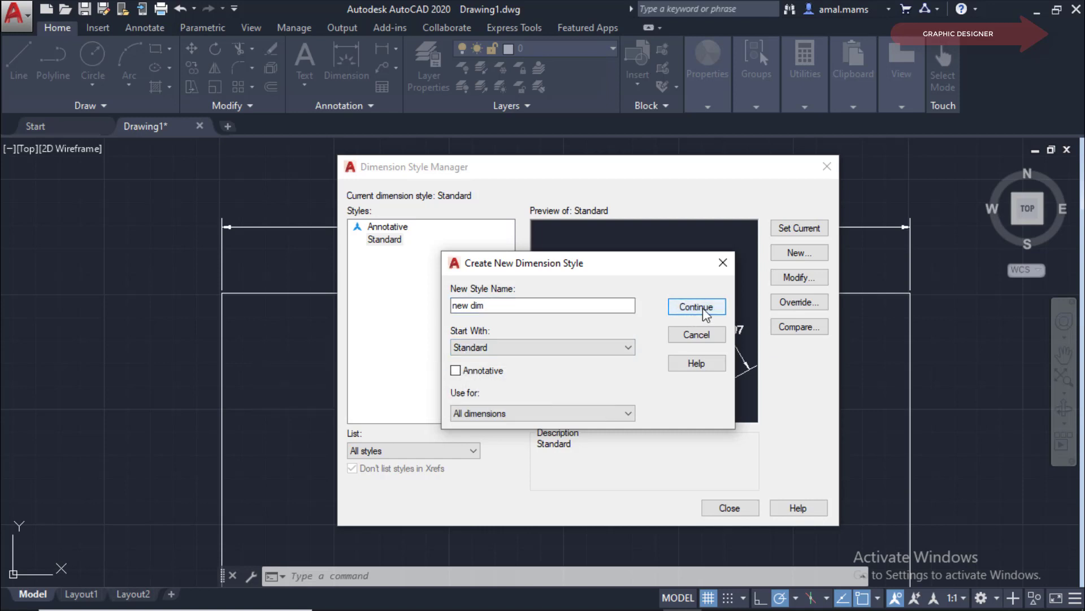
click(697, 334)
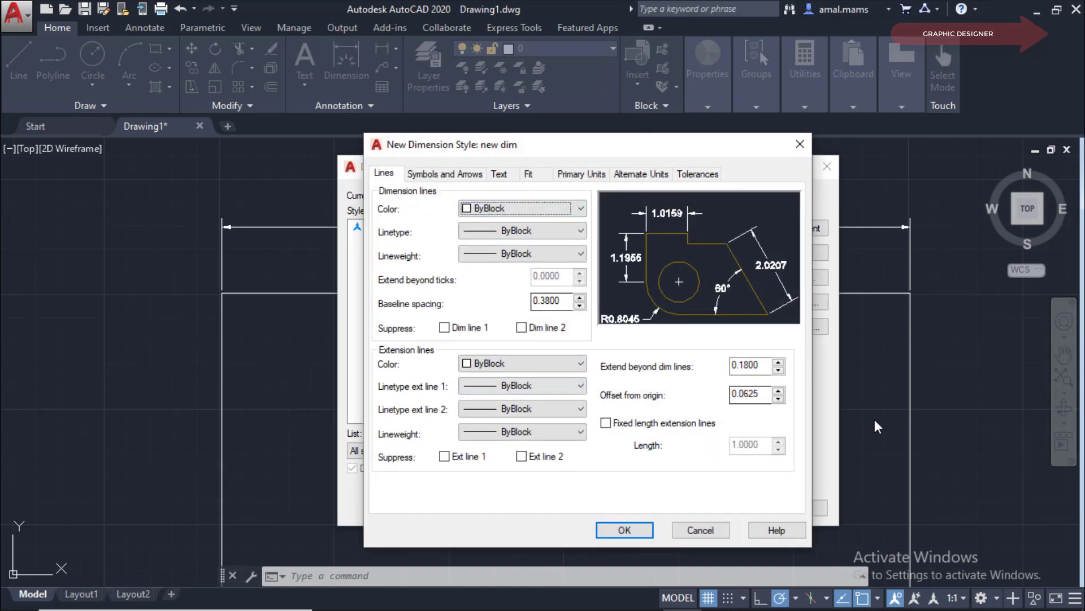
Step: Widen and heighten the New Dimension Style dialog to enlarge its preview
drag(812, 385, 920, 385)
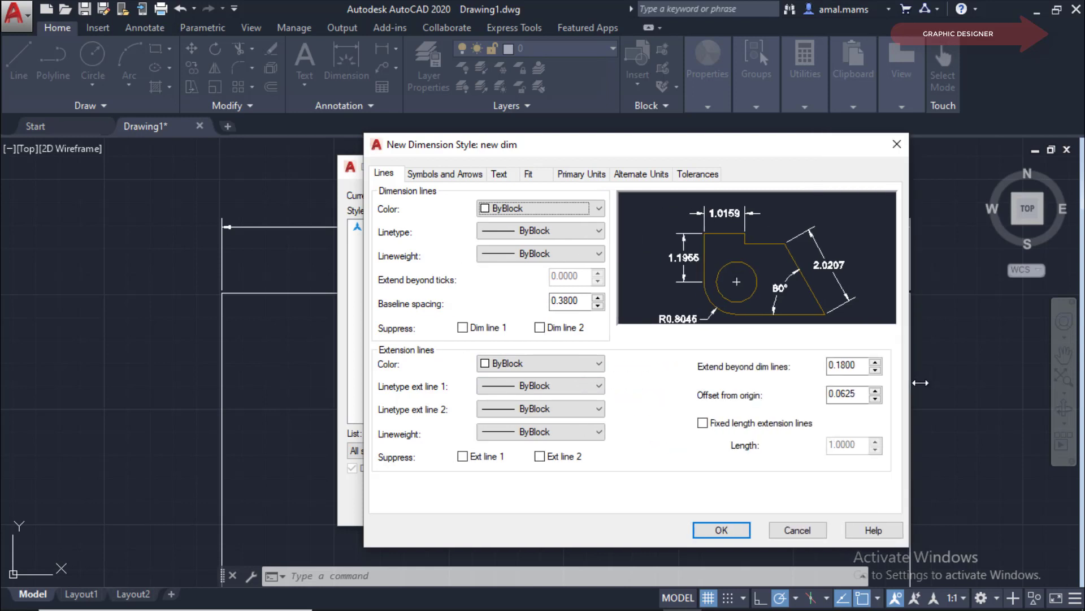
drag(364, 327, 276, 325)
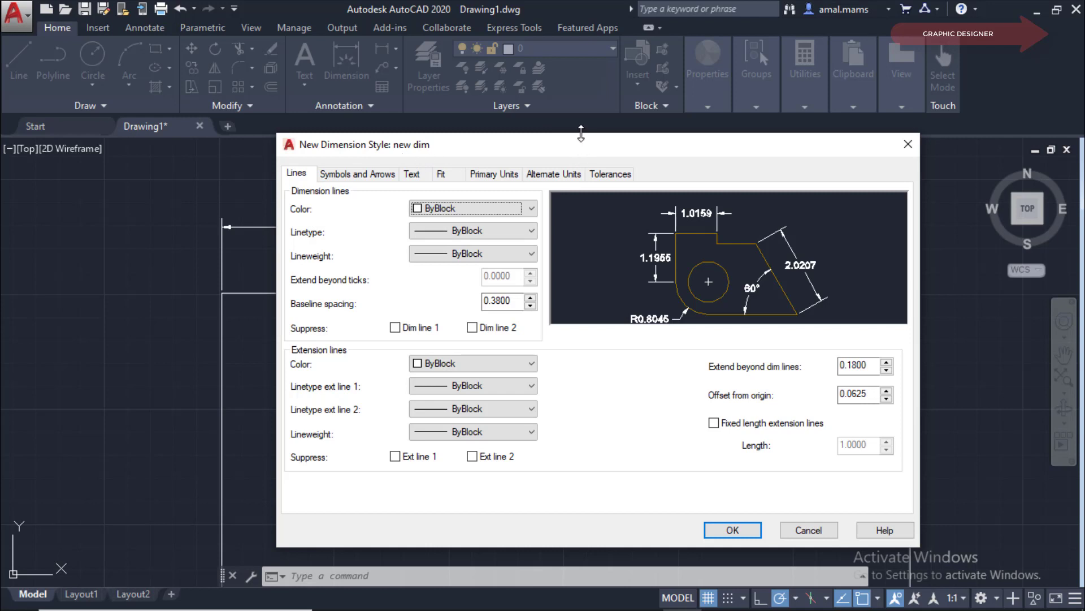
drag(584, 134, 590, 54)
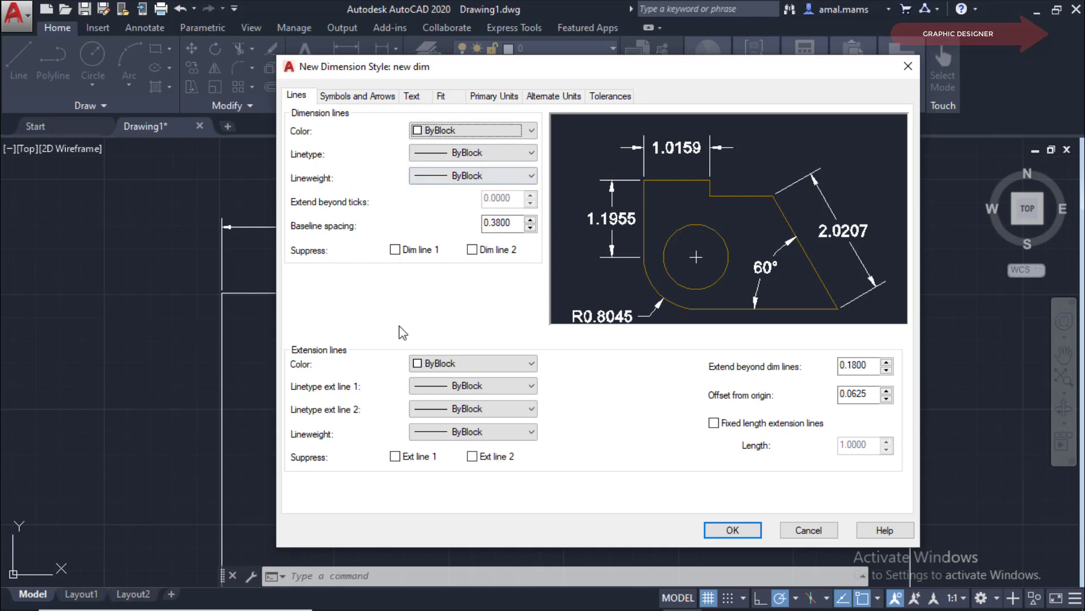
click(1019, 75)
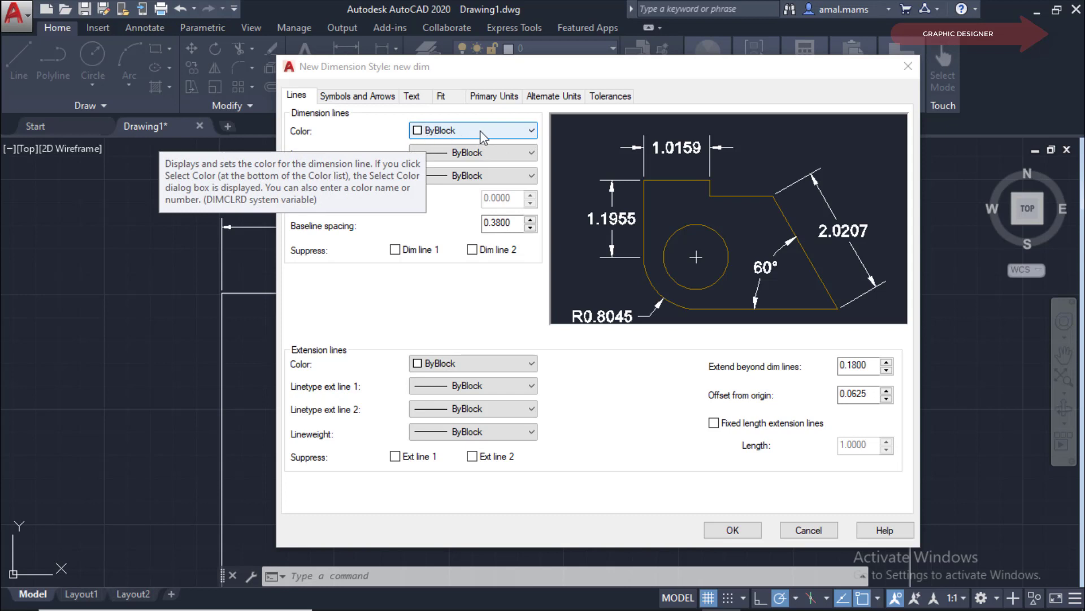
Step: Set the new dim style's dimension line colour to ByLayer
click(531, 131)
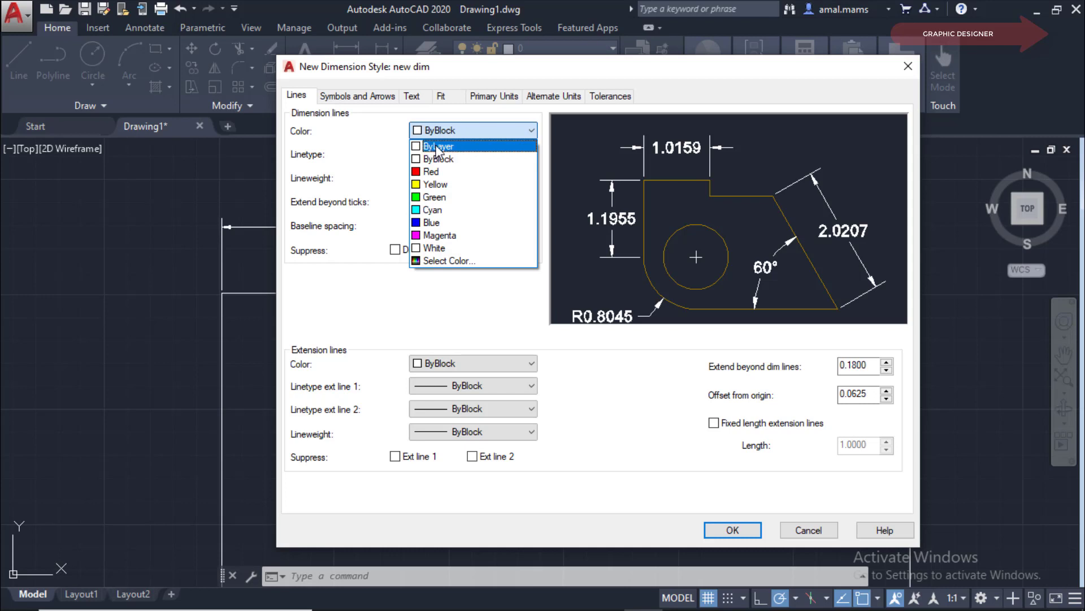
click(370, 146)
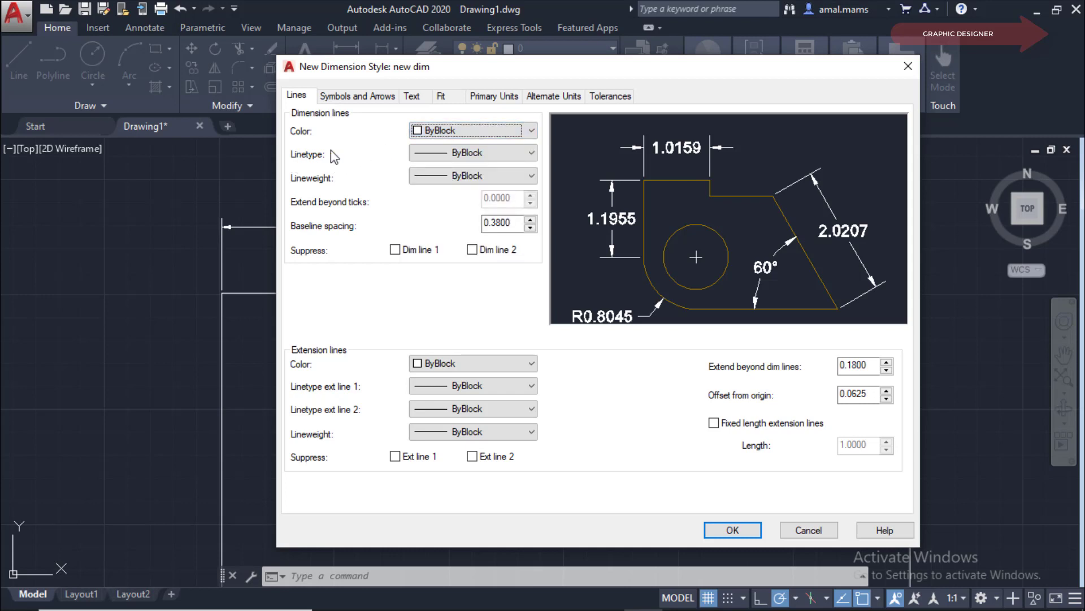
click(486, 132)
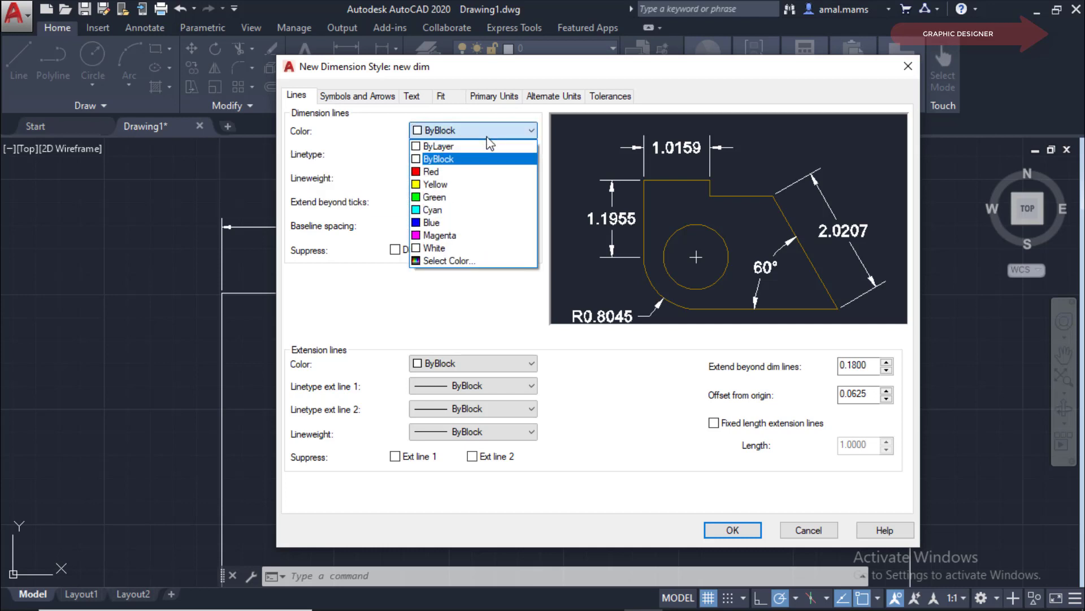
click(439, 146)
key(Tab)
key(Tab)
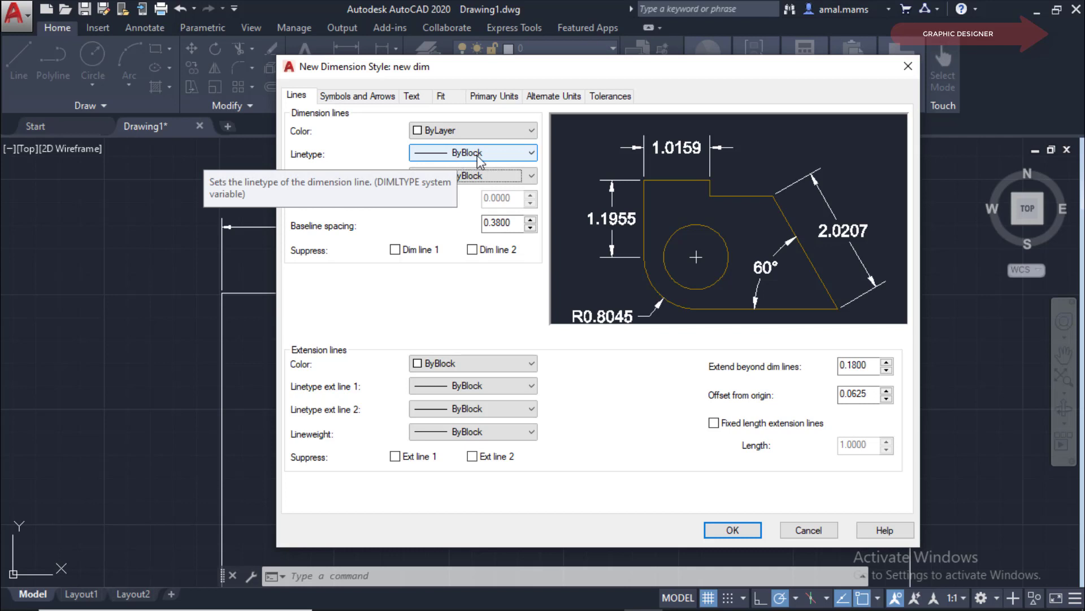
click(532, 154)
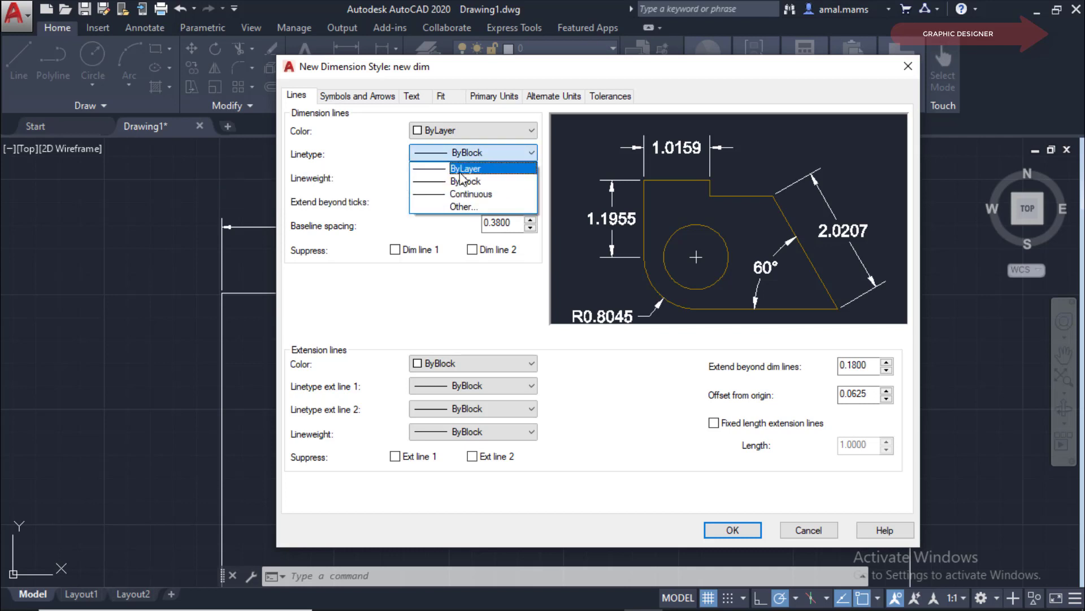
Step: Load ACAD_ISO05W100 through ISO08W100, plus ISO10W100 and ISO11W100, into the drawing
click(465, 207)
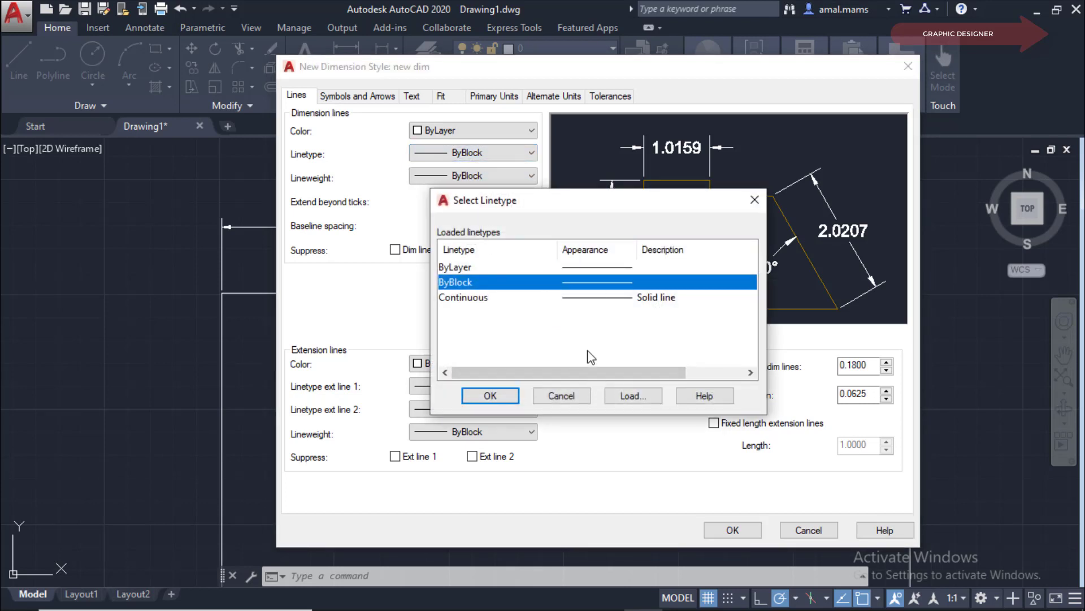
click(632, 395)
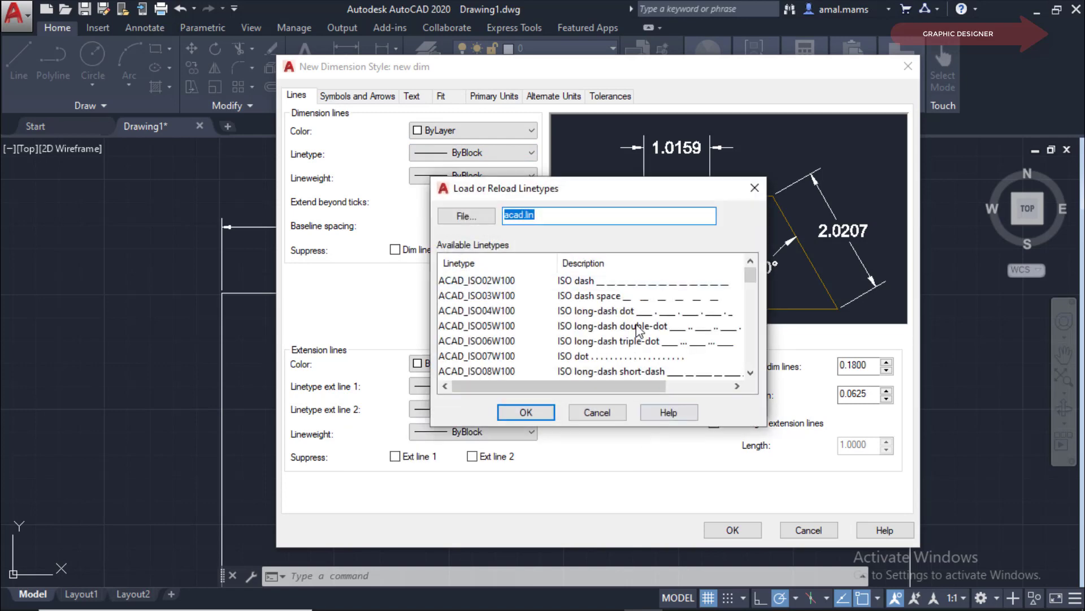
scroll(640, 329, down, 4)
scroll(641, 329, up, 3)
scroll(641, 329, down, 3)
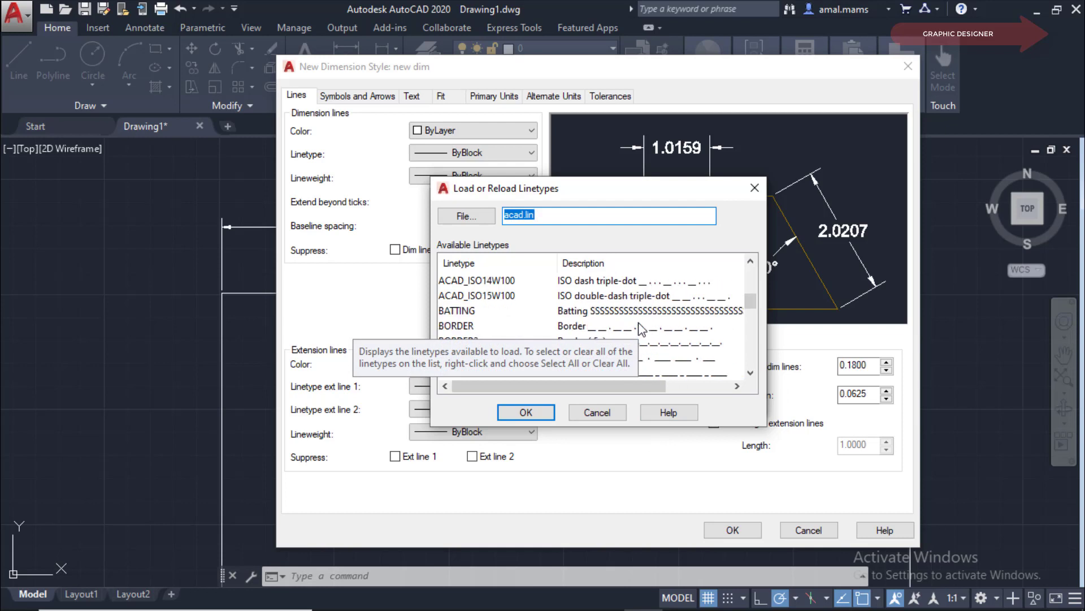
scroll(641, 329, up, 3)
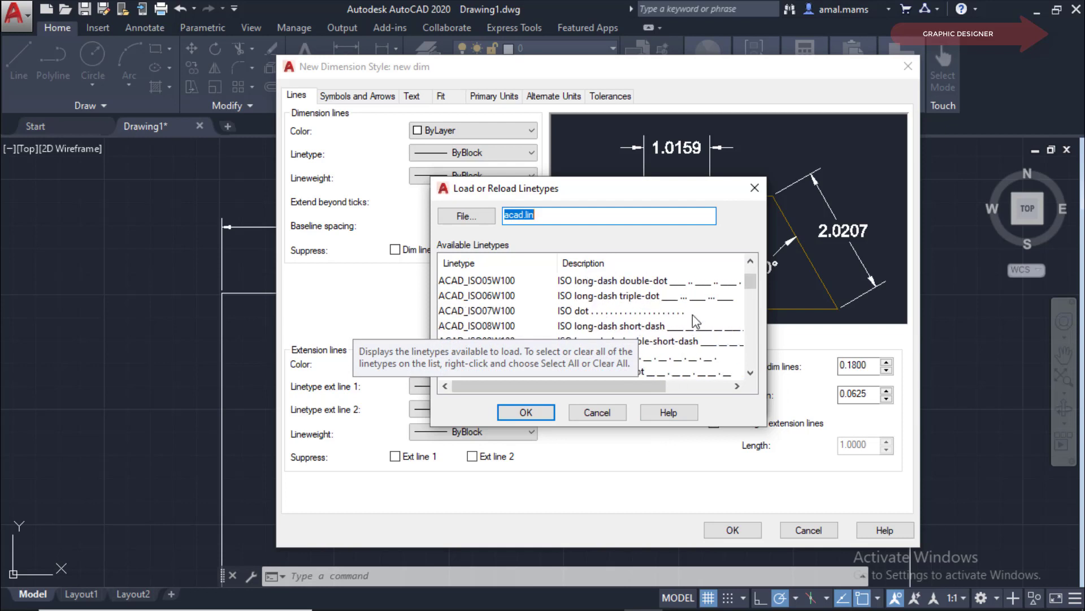
click(653, 284)
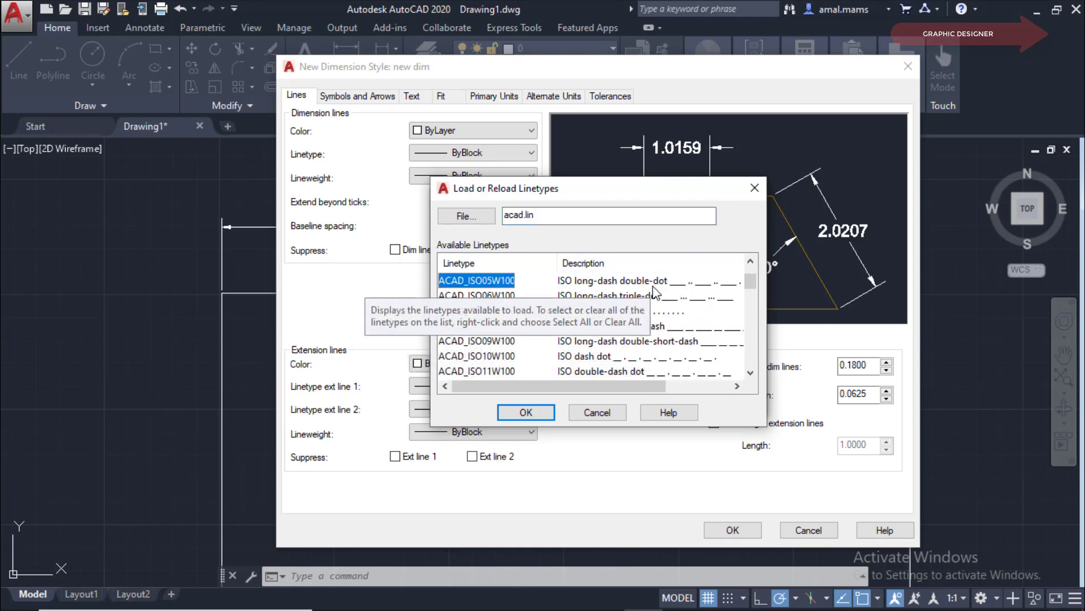
ctrl+click(653, 295)
ctrl+click(652, 310)
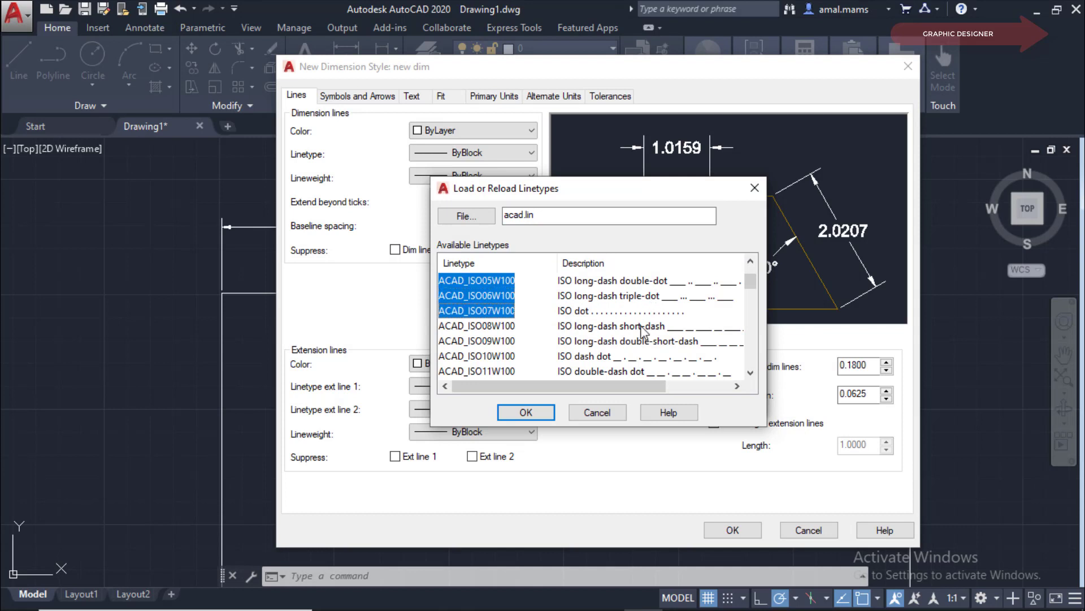
ctrl+click(635, 355)
ctrl+click(615, 372)
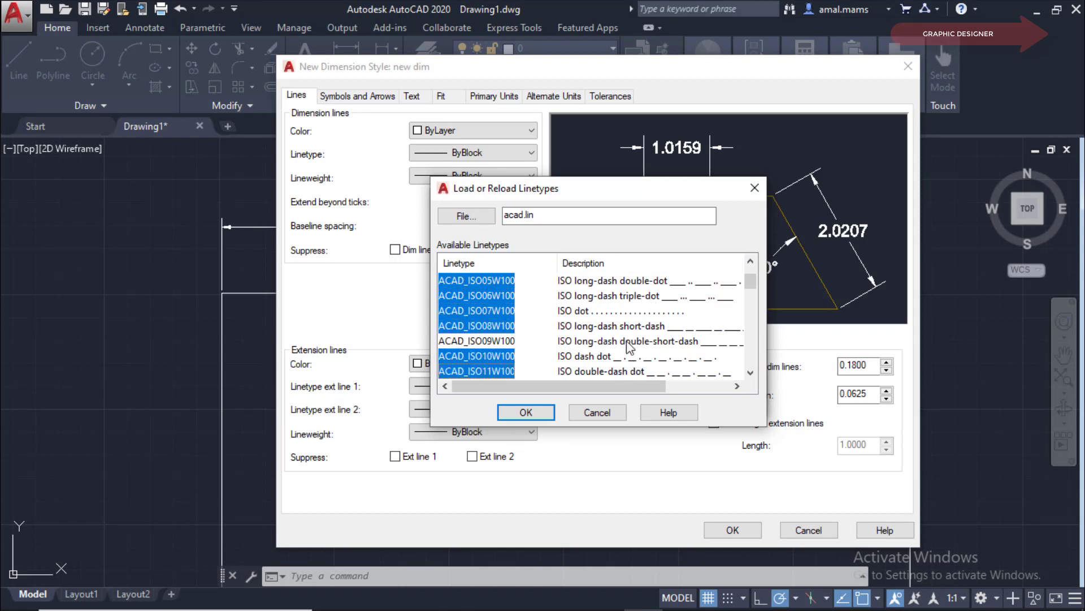
click(536, 418)
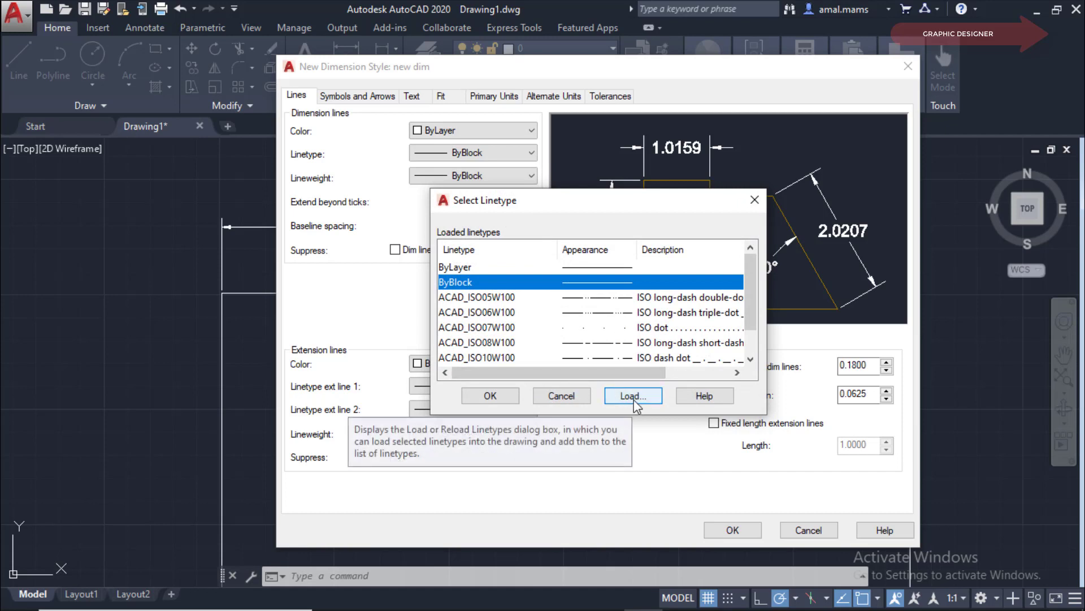
click(490, 396)
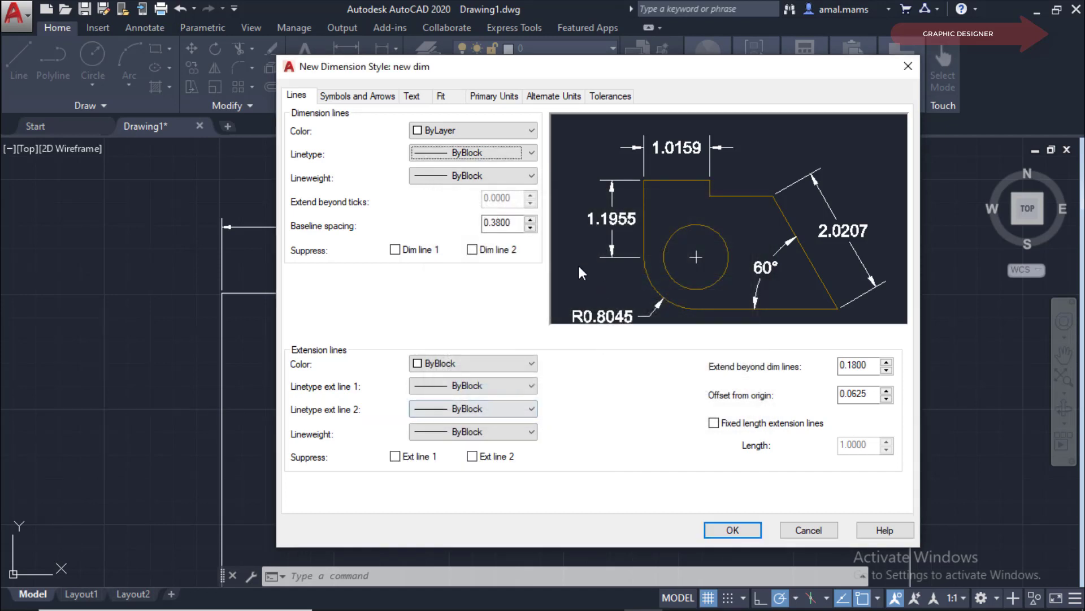
Step: Set the dimension line linetype to ByLayer, leaving lineweight at ByBlock
click(532, 152)
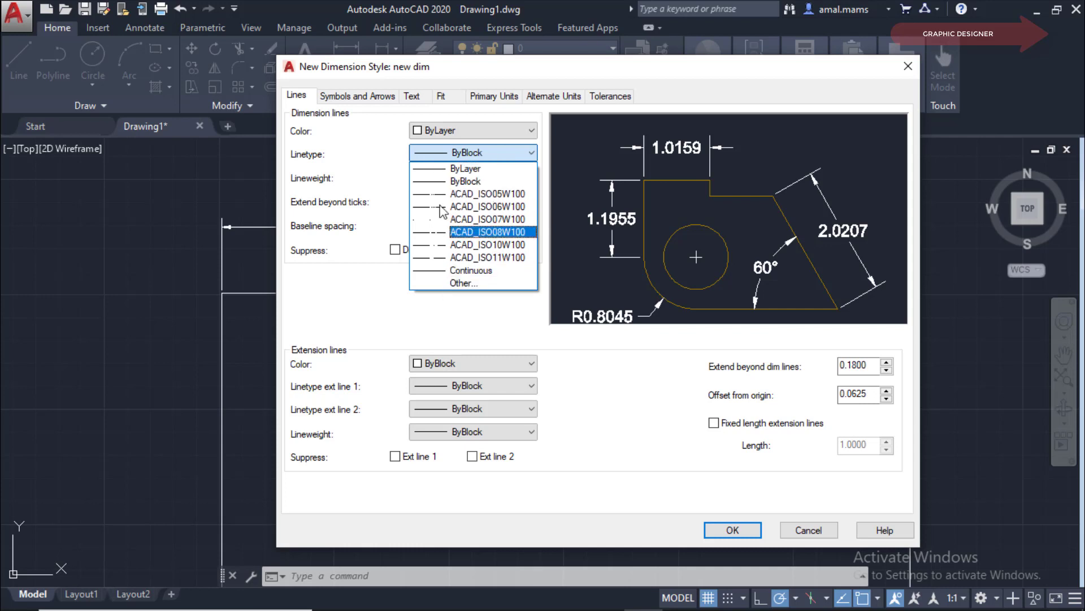
click(482, 171)
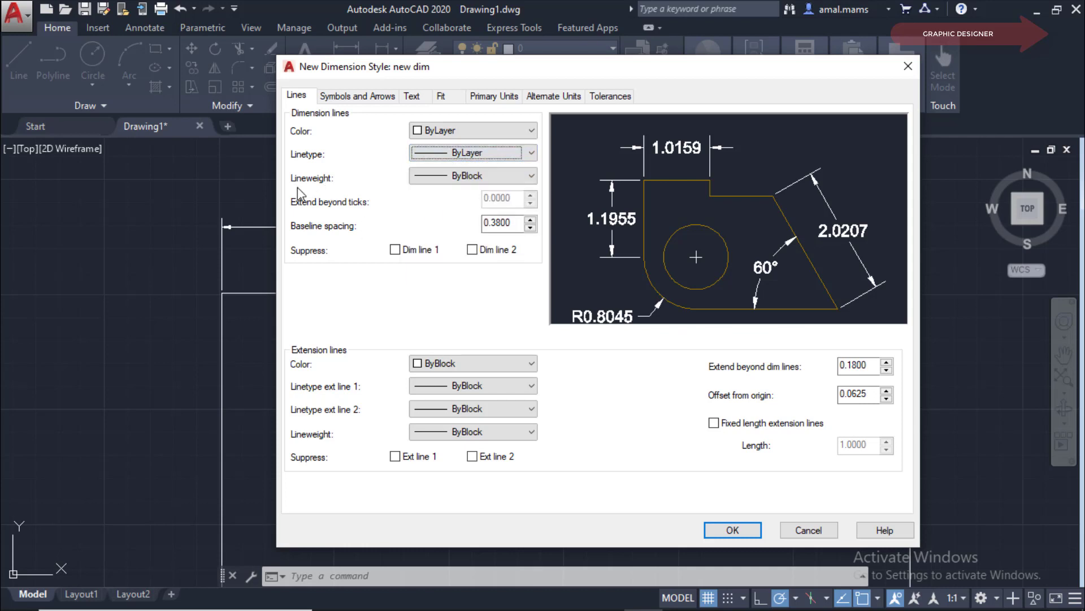
click(534, 177)
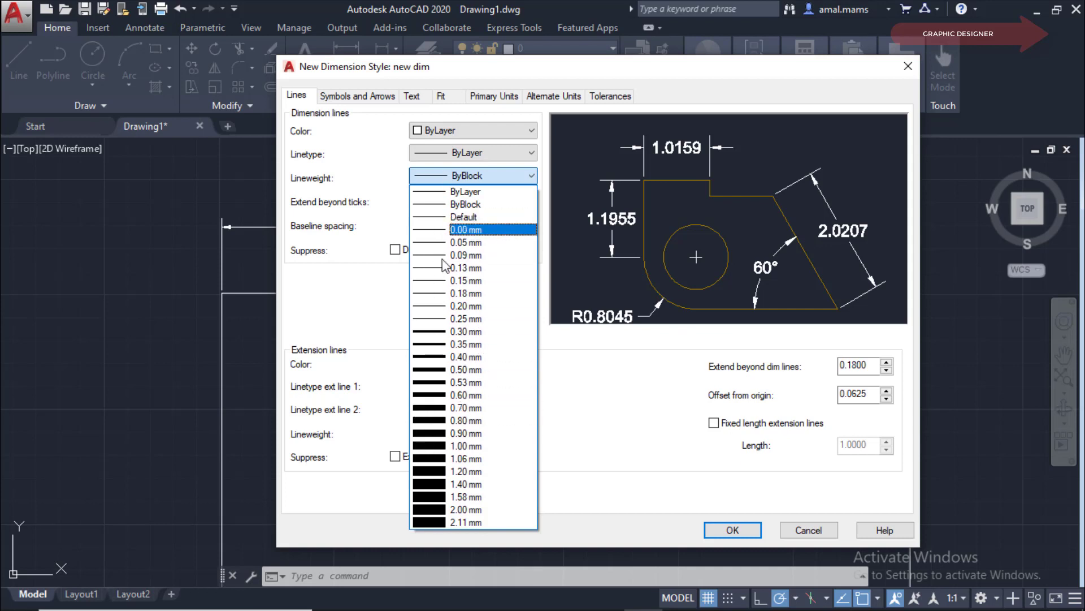
click(338, 308)
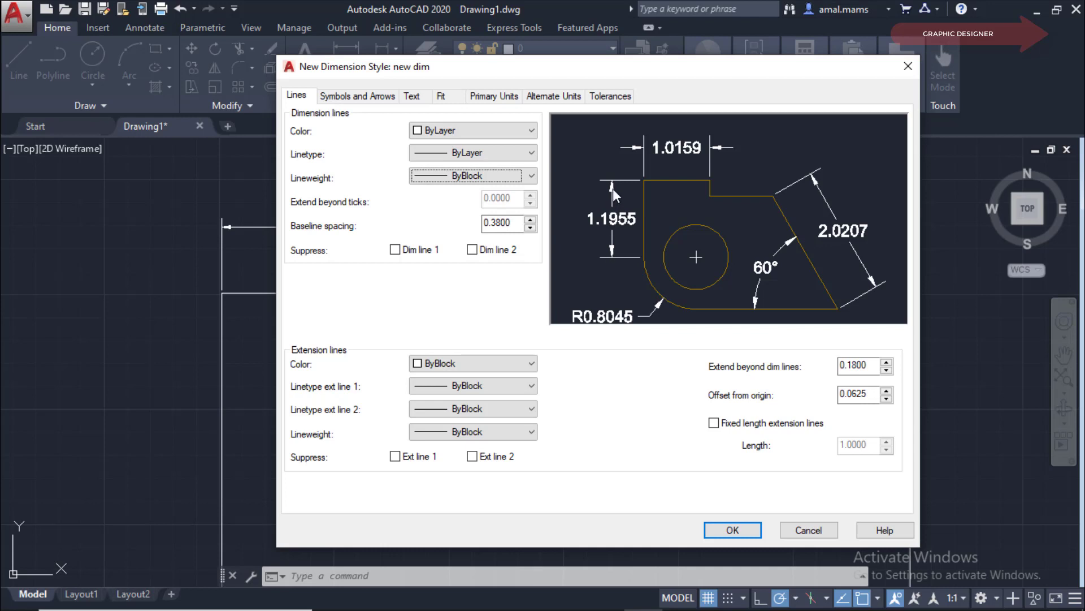
Step: Give the new dim style Oblique arrowheads, then save it and close the manager
click(354, 97)
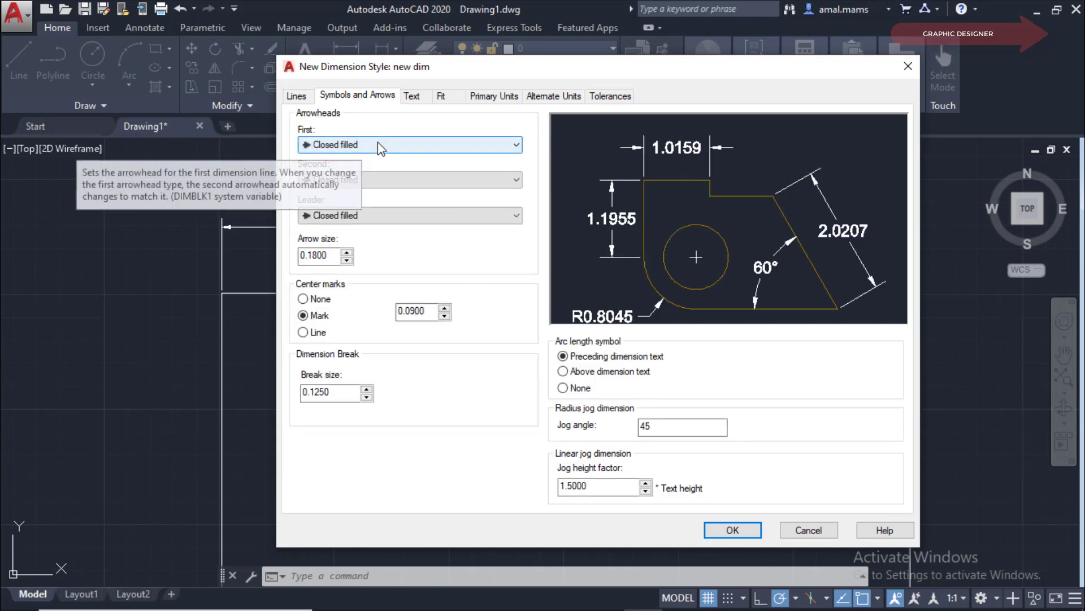
click(378, 144)
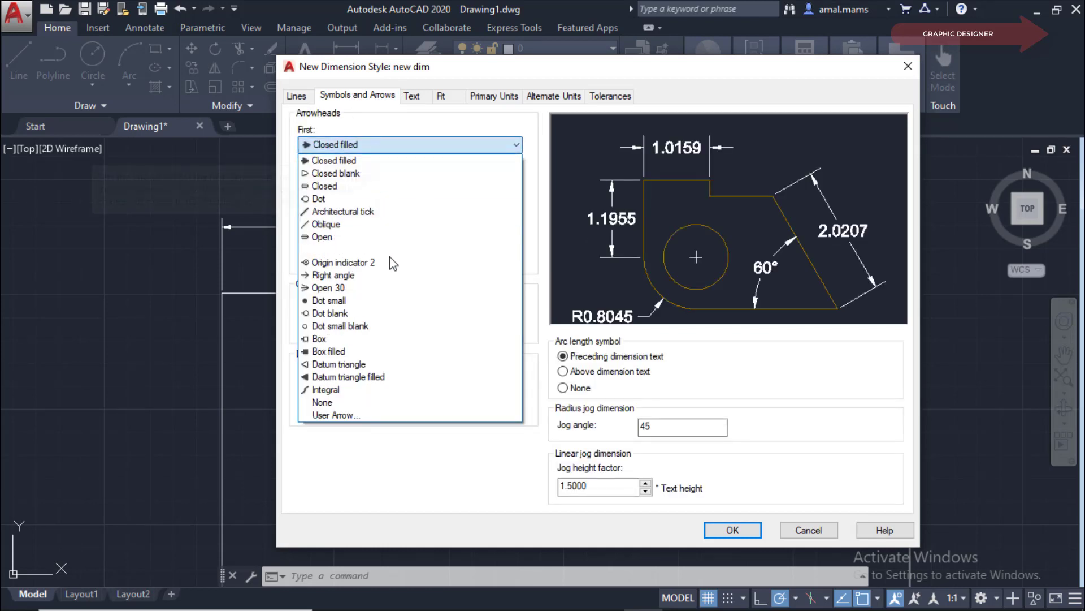
click(362, 224)
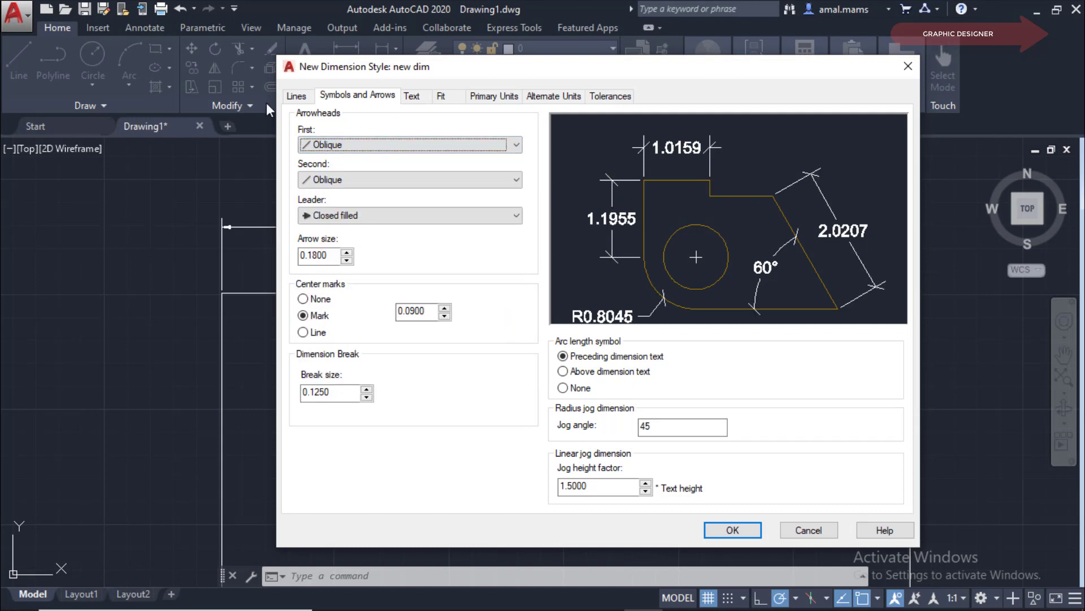
click(294, 98)
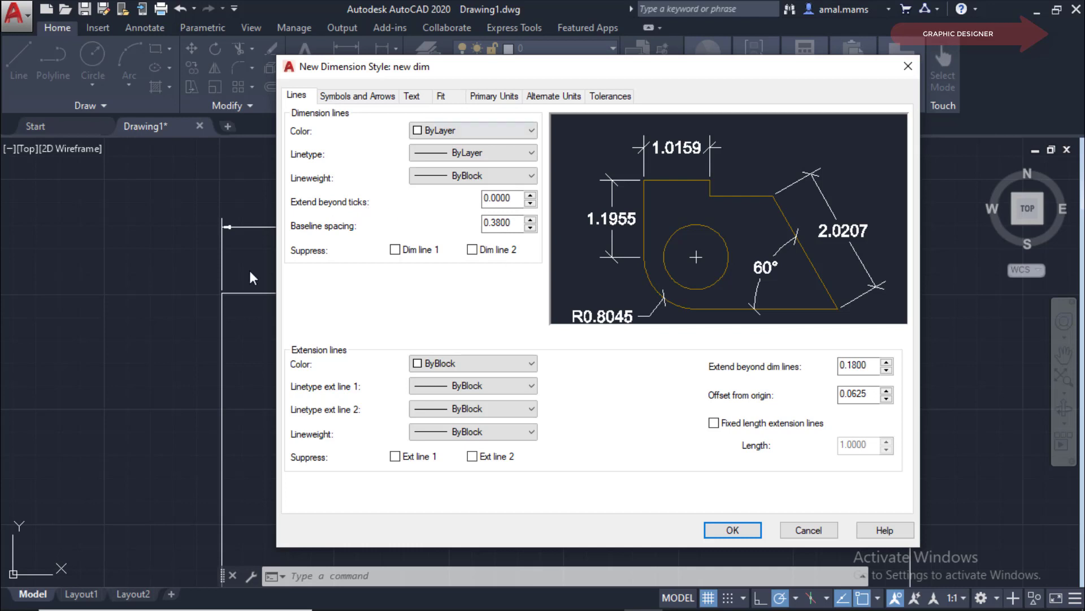
click(735, 531)
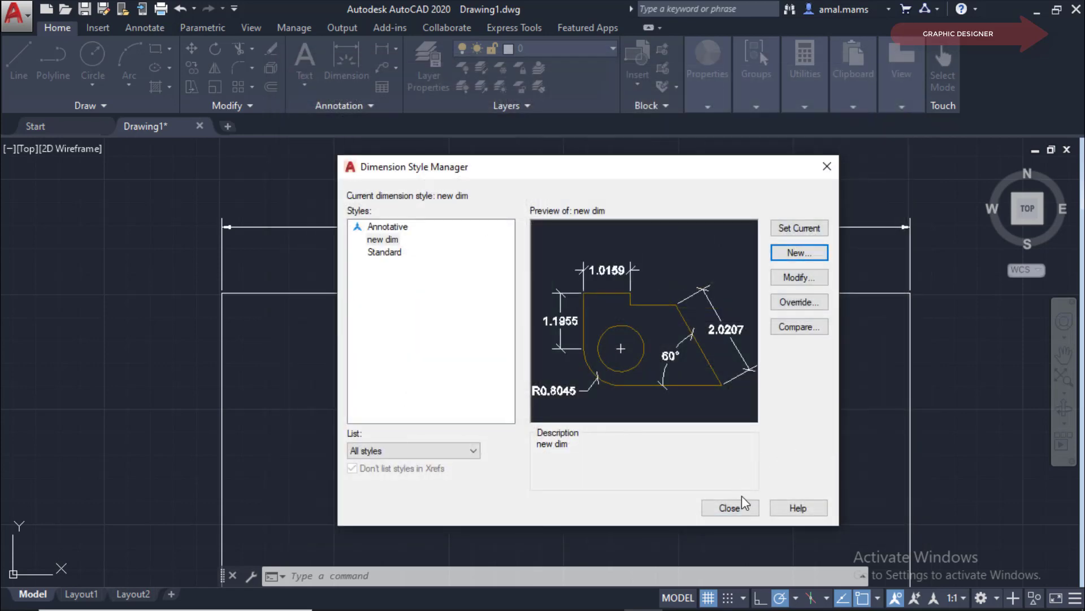
click(735, 508)
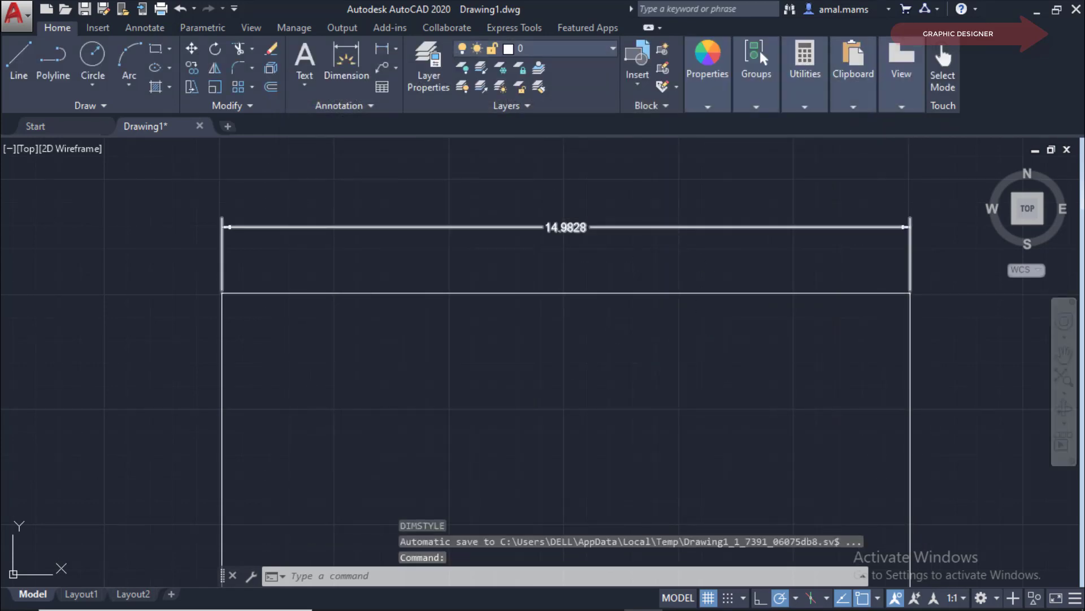
Step: Select and deselect the 14.9828 dimension, then enter LA for layers
click(671, 224)
click(814, 105)
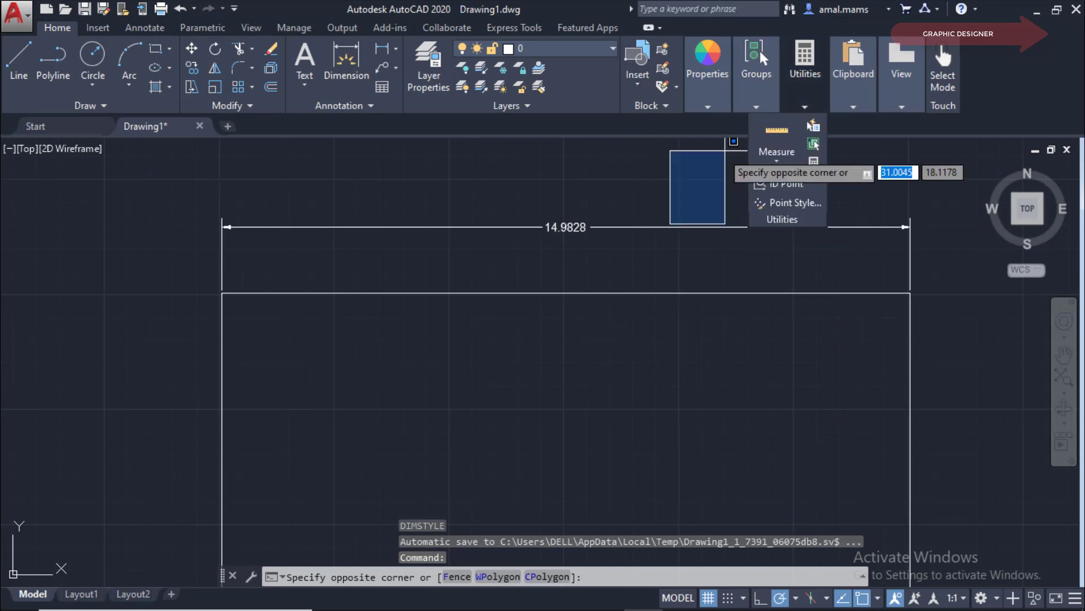
click(707, 224)
click(703, 274)
key(Escape)
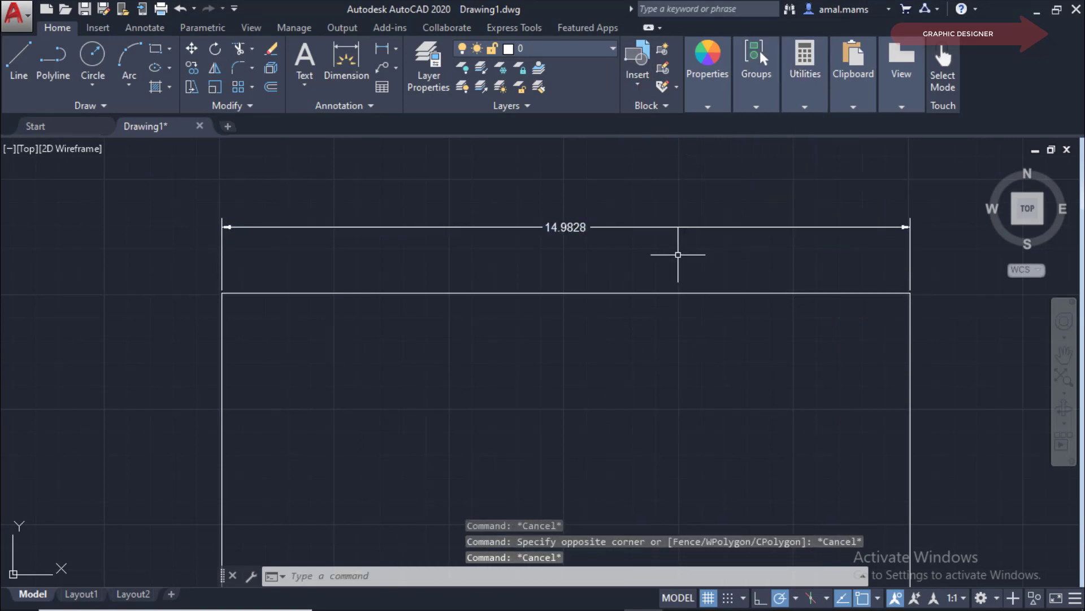
text(LA)
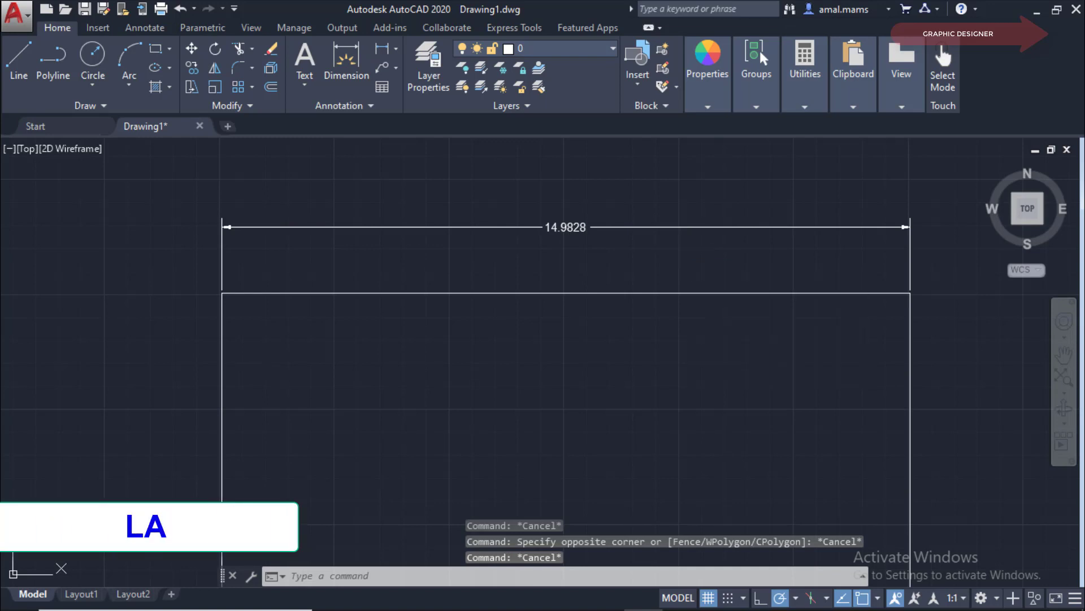
Step: Create a new layer named 'dim' coloured red
key(Return)
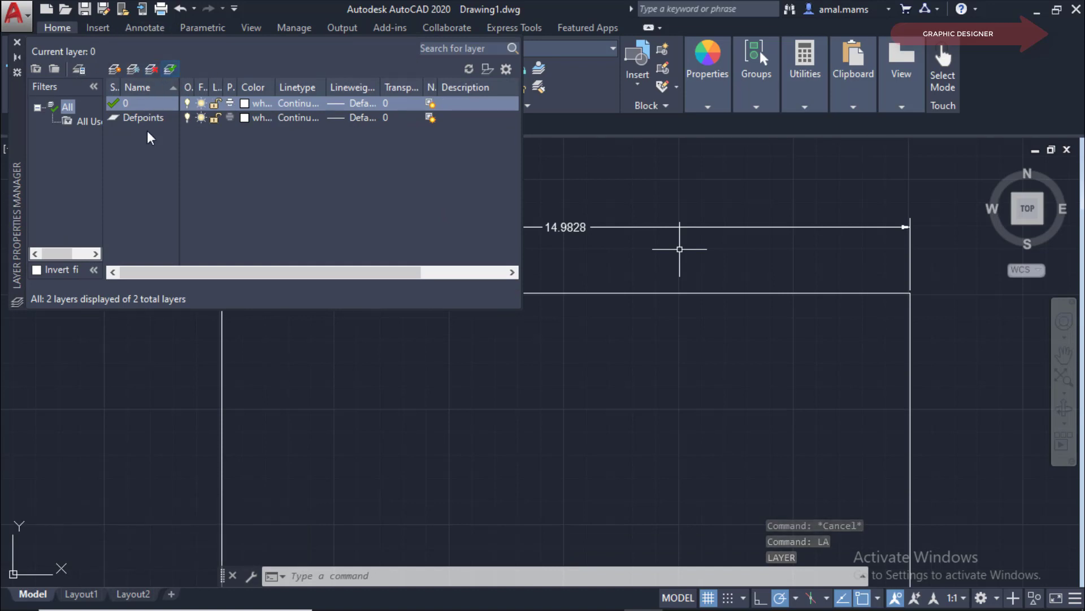
click(138, 71)
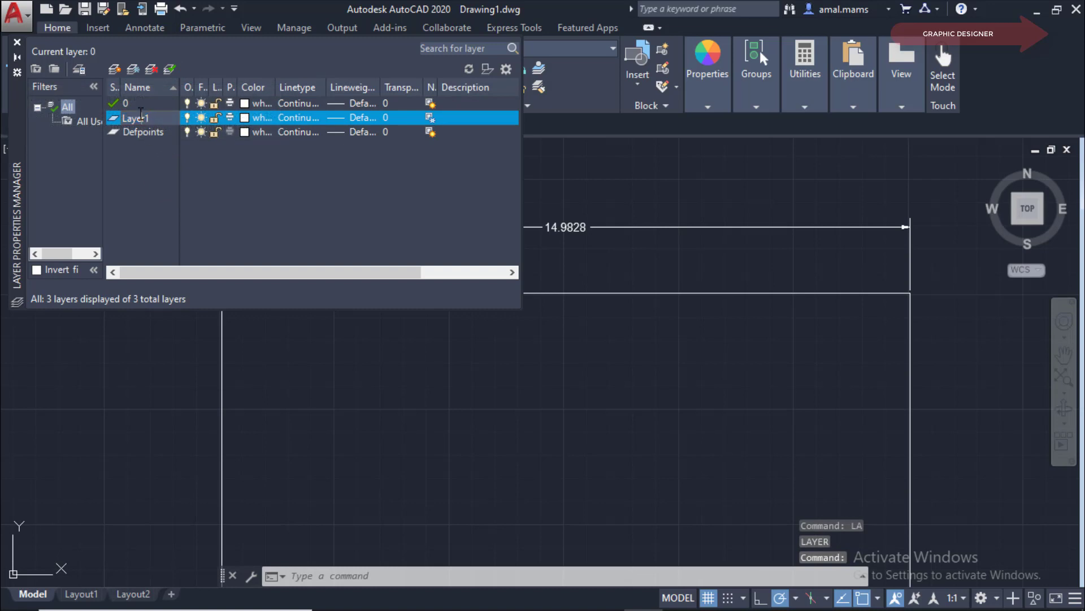
text(d)
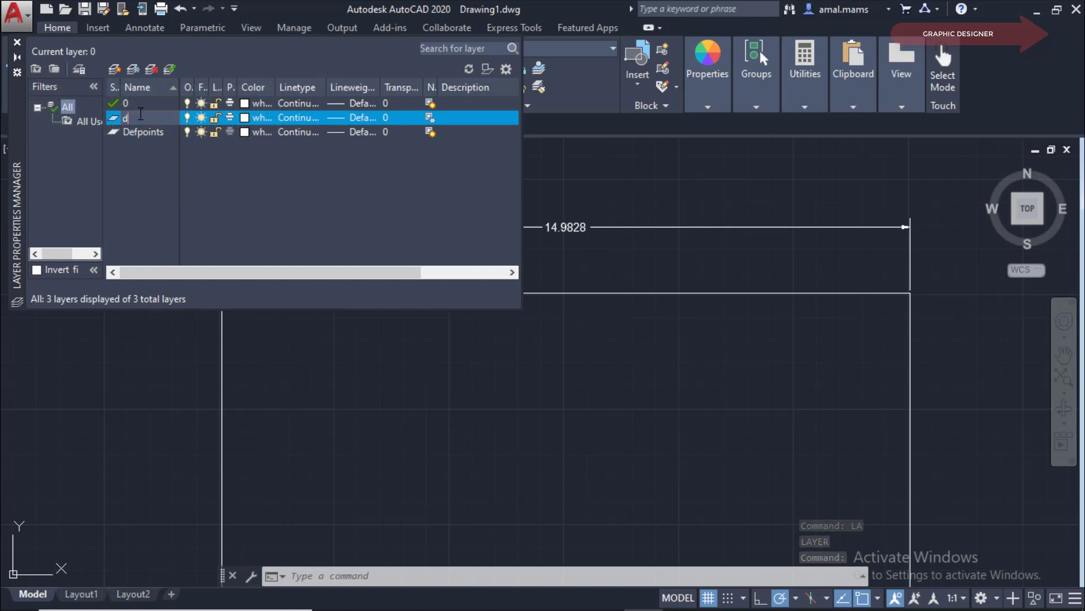
text(im)
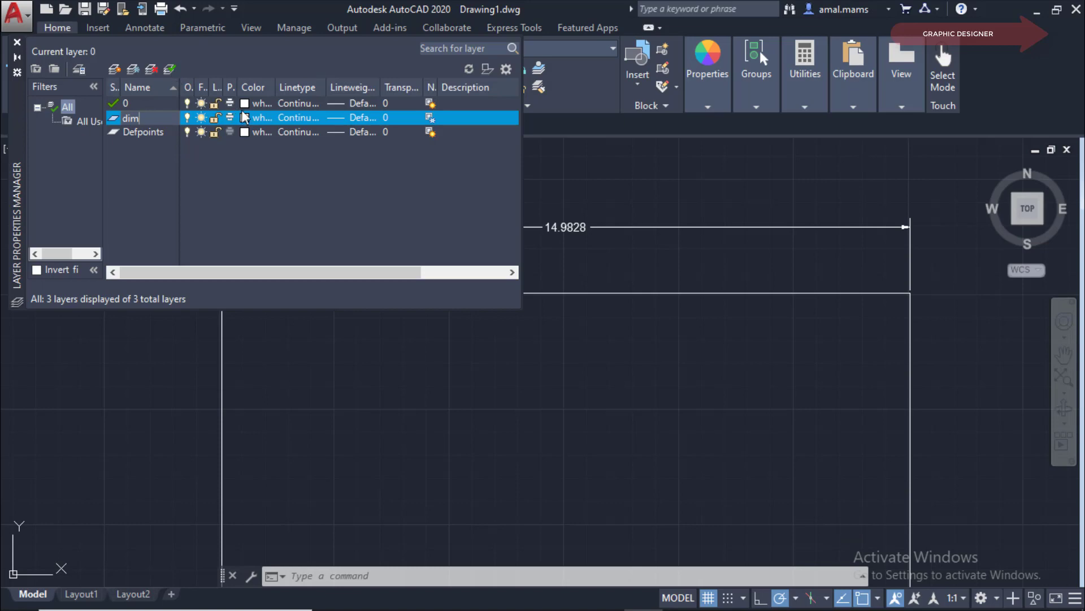
click(246, 114)
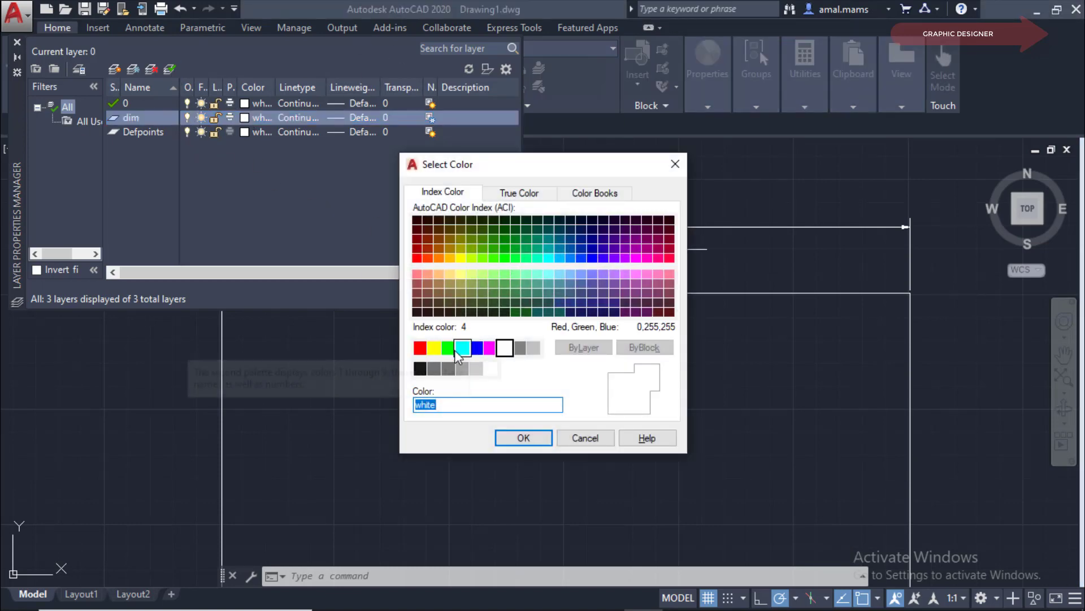
click(419, 348)
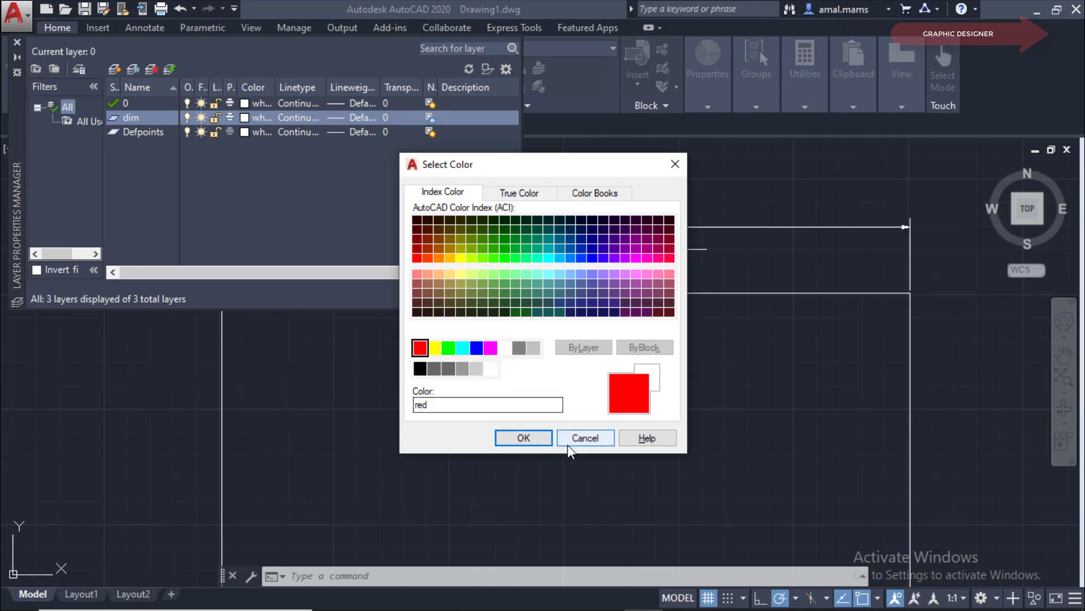
click(524, 438)
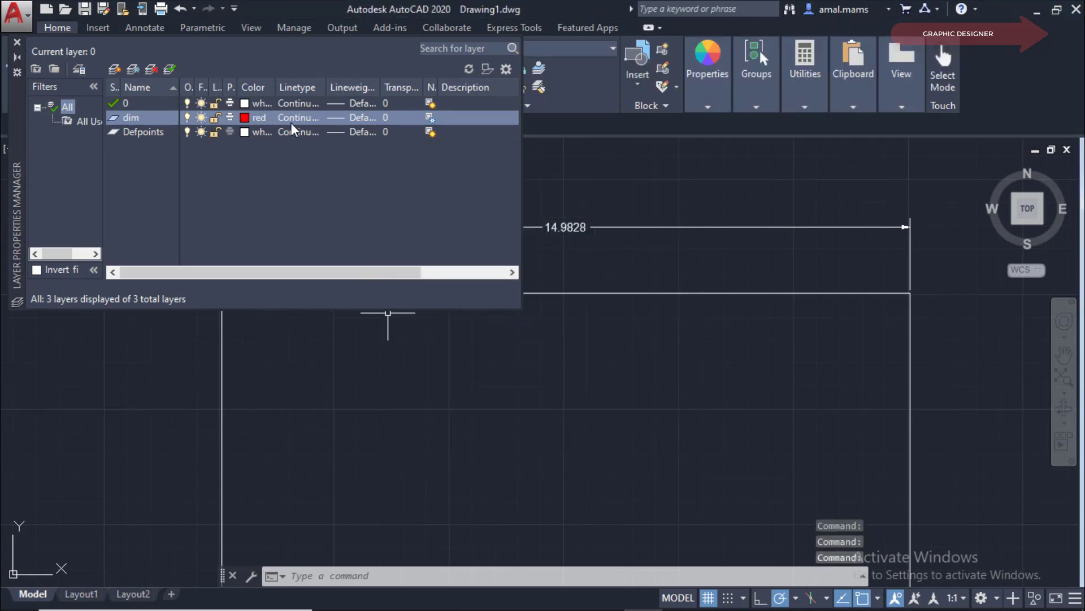
Step: Keep the dim layer's linetype Continuous without loading any other linetype
click(303, 119)
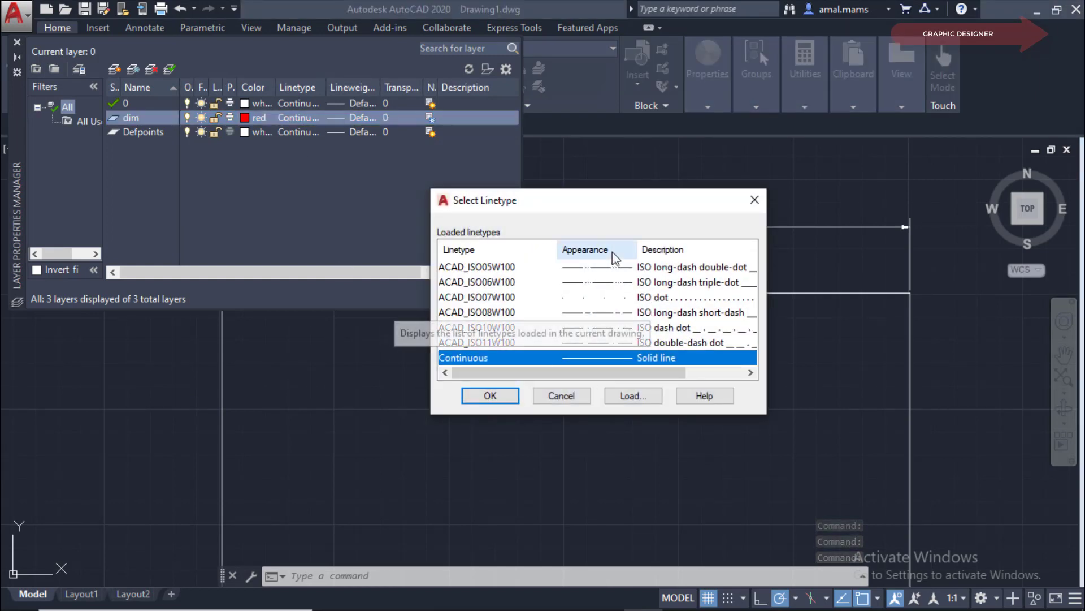
click(633, 396)
scroll(662, 362, down, 4)
scroll(658, 339, up, 4)
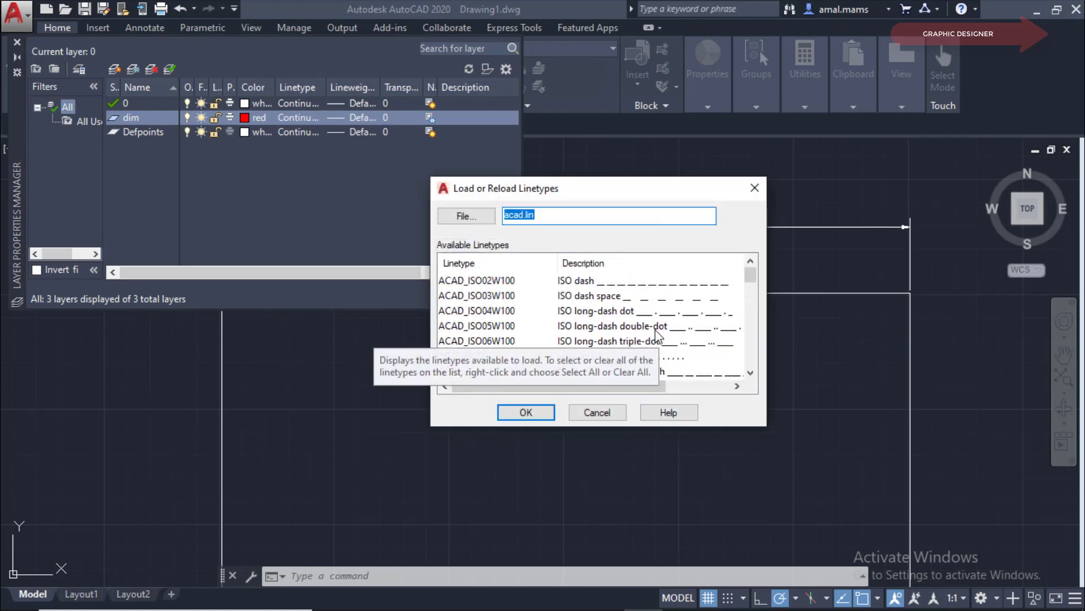
click(615, 413)
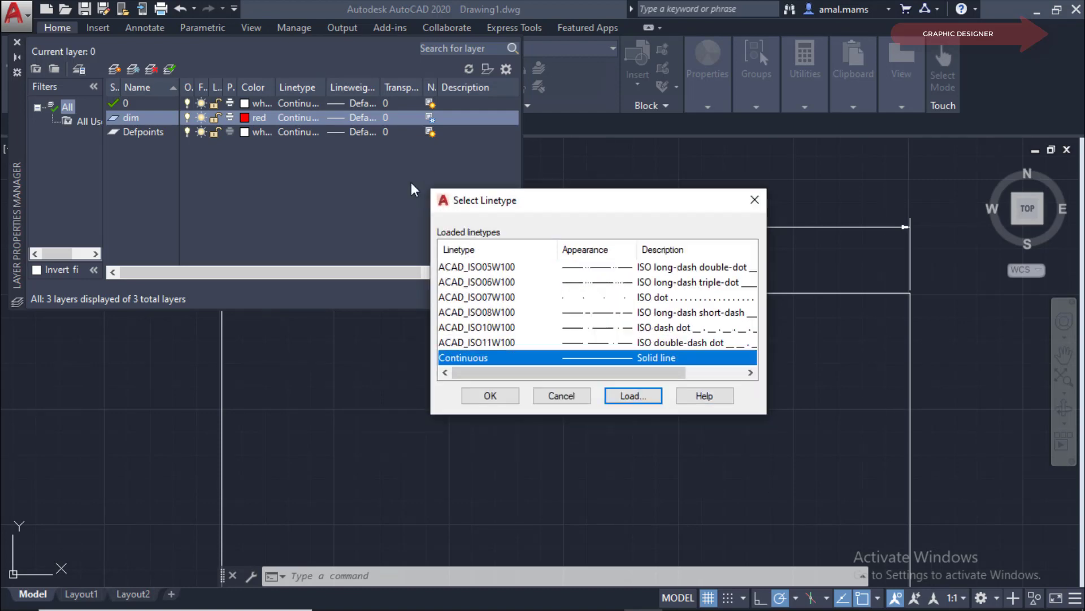
click(501, 397)
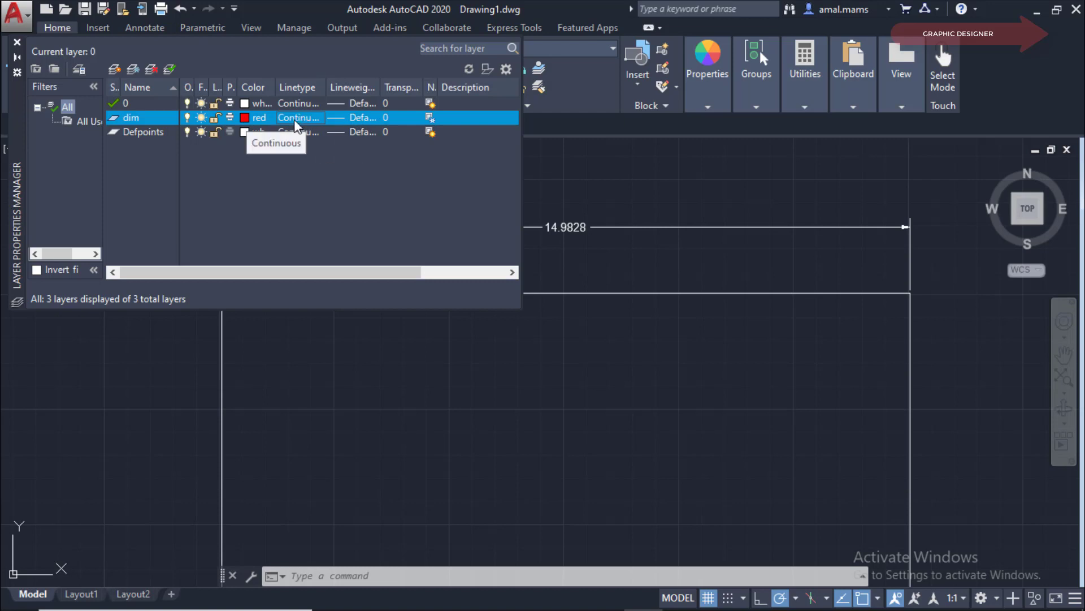
Step: Give dim a 0.30 mm lineweight, make it current, and collapse the layer palette
click(344, 119)
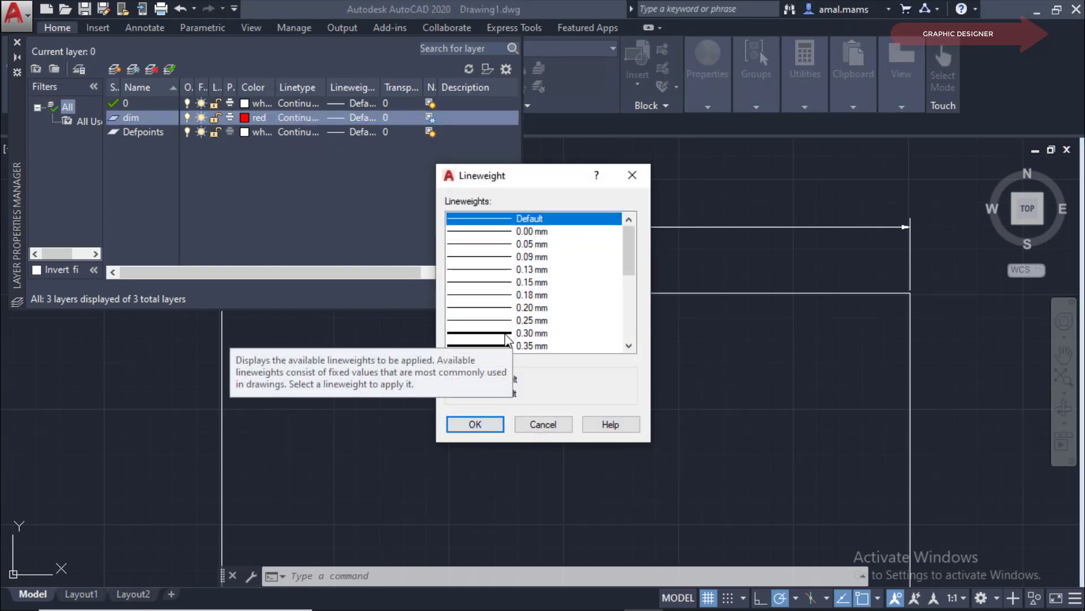
click(507, 333)
click(481, 425)
click(602, 494)
click(528, 308)
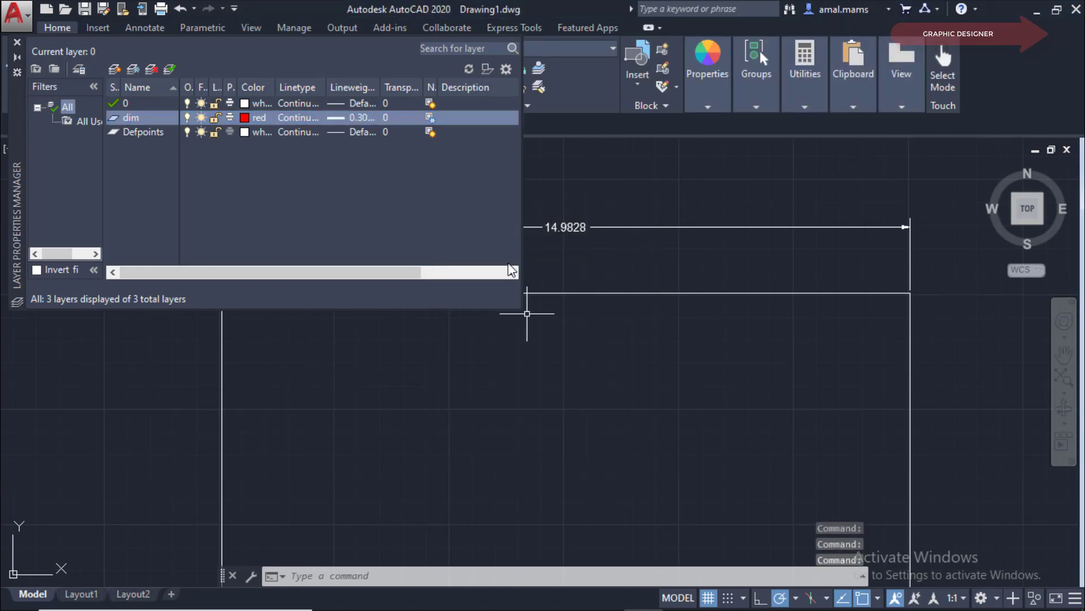
key(Delete)
scroll(464, 197, down, 2)
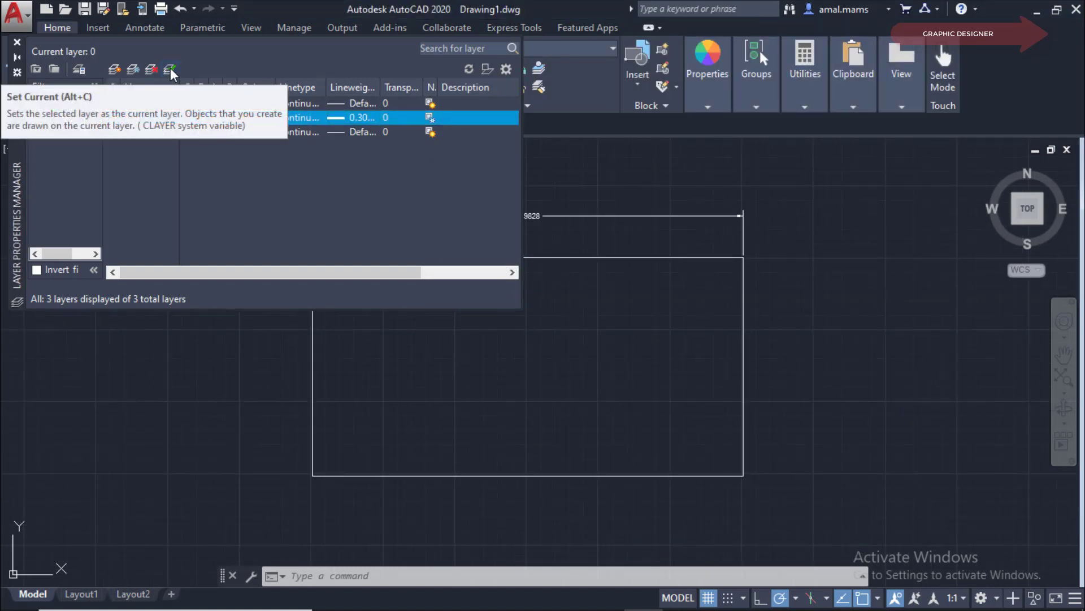
click(170, 68)
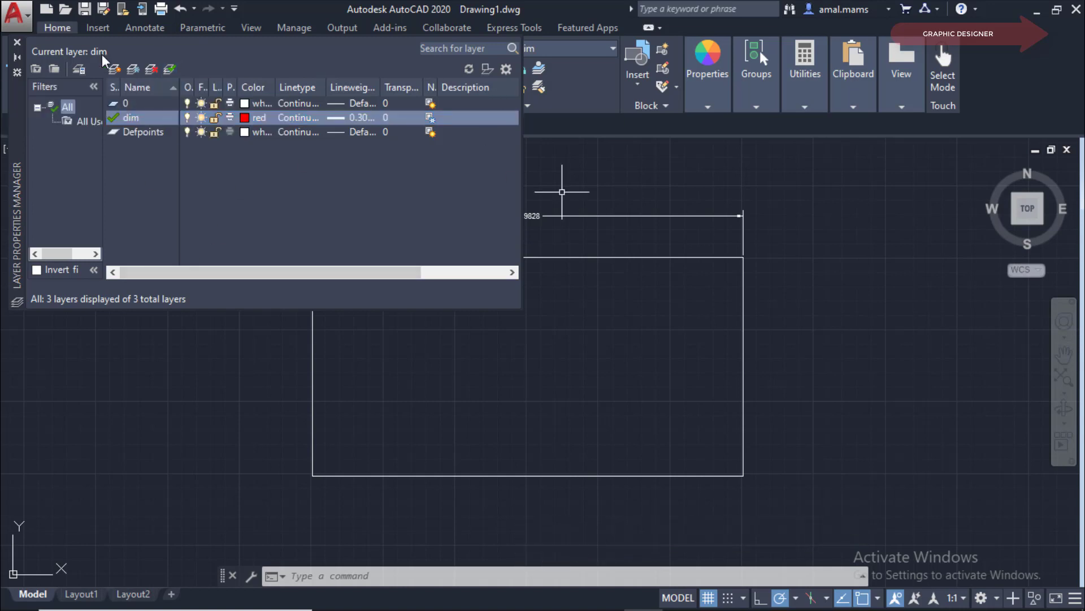
click(17, 56)
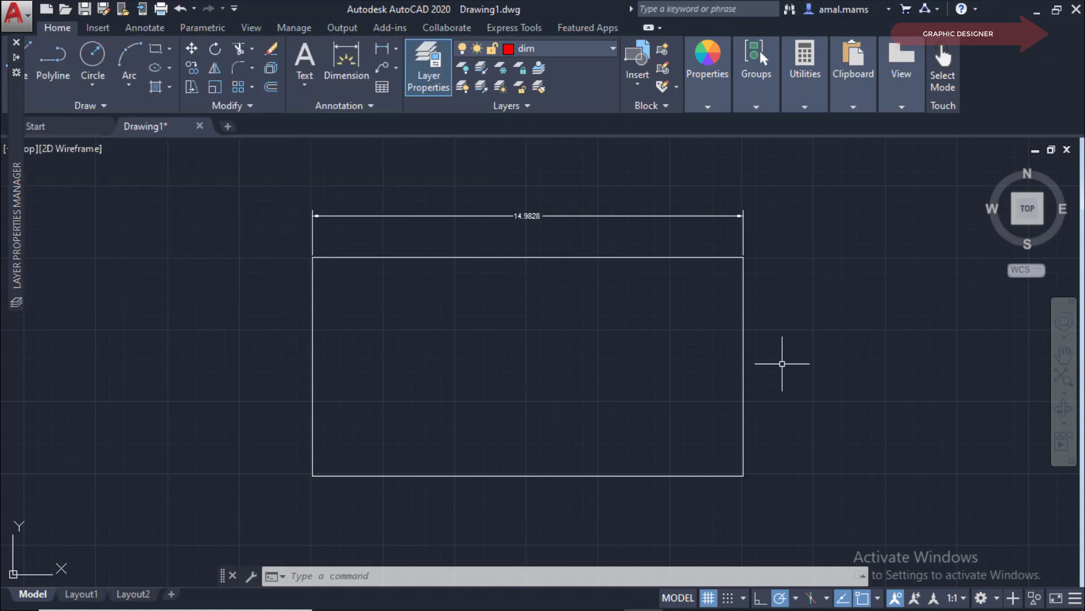
Step: Add a red 7.6119 vertical dimension along the rectangle's right side
text(dim)
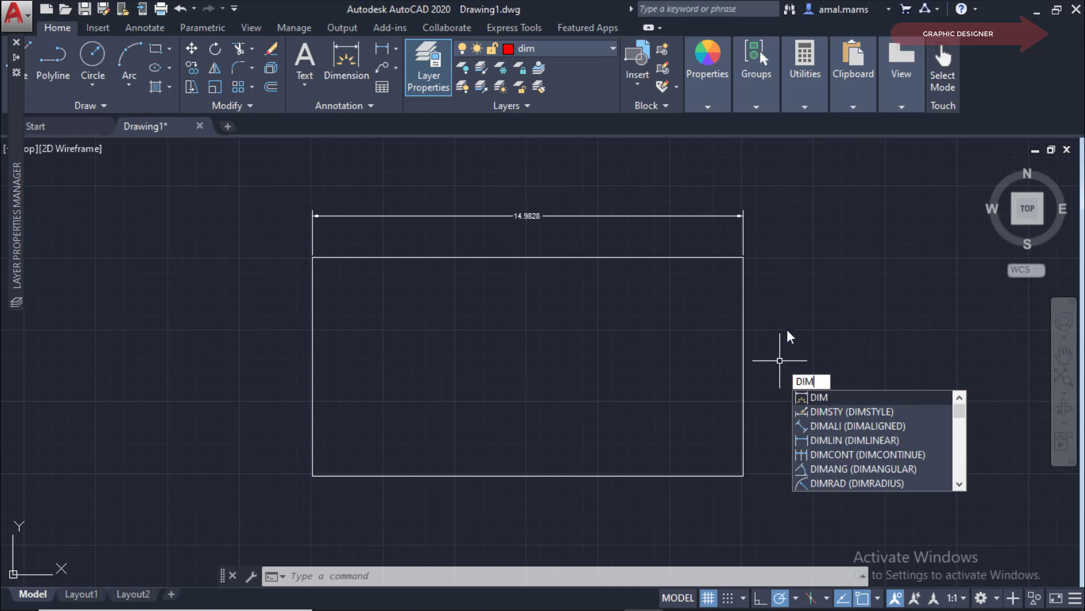
key(Return)
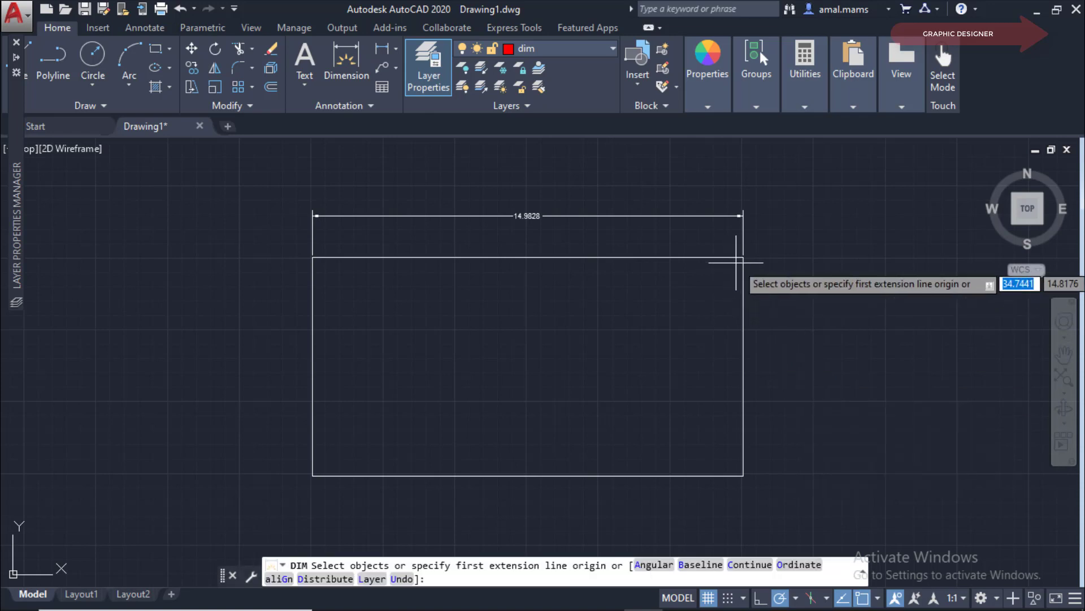
click(743, 259)
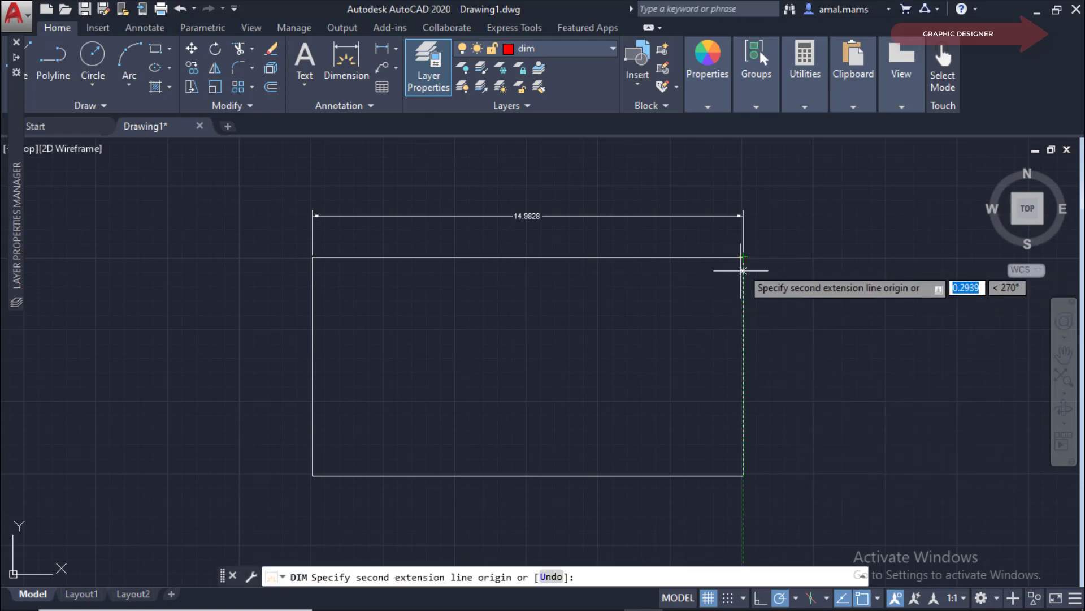
click(743, 475)
click(794, 461)
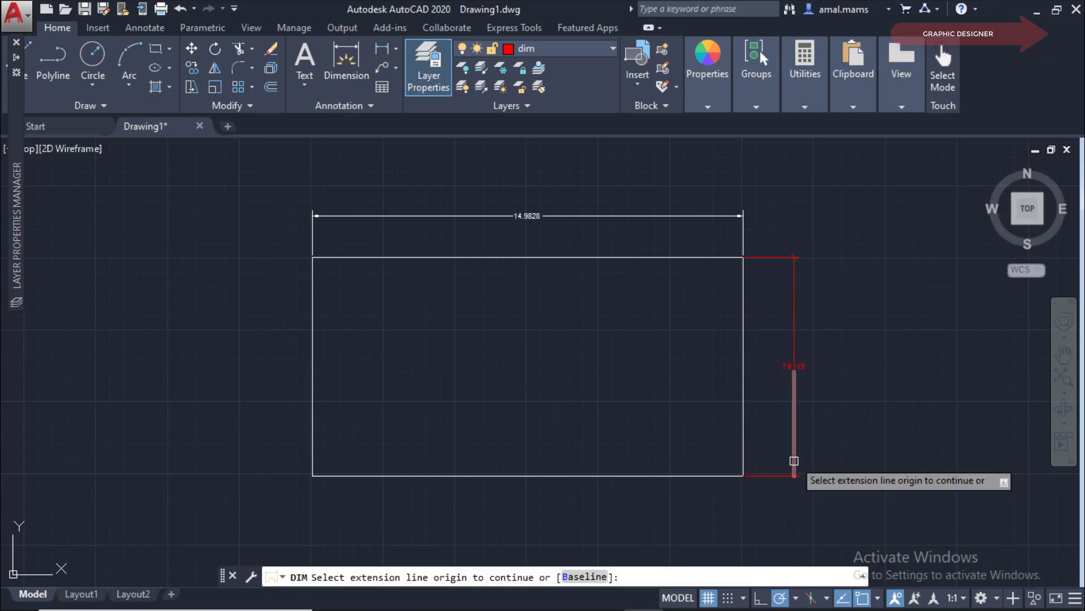
scroll(820, 340, up, 4)
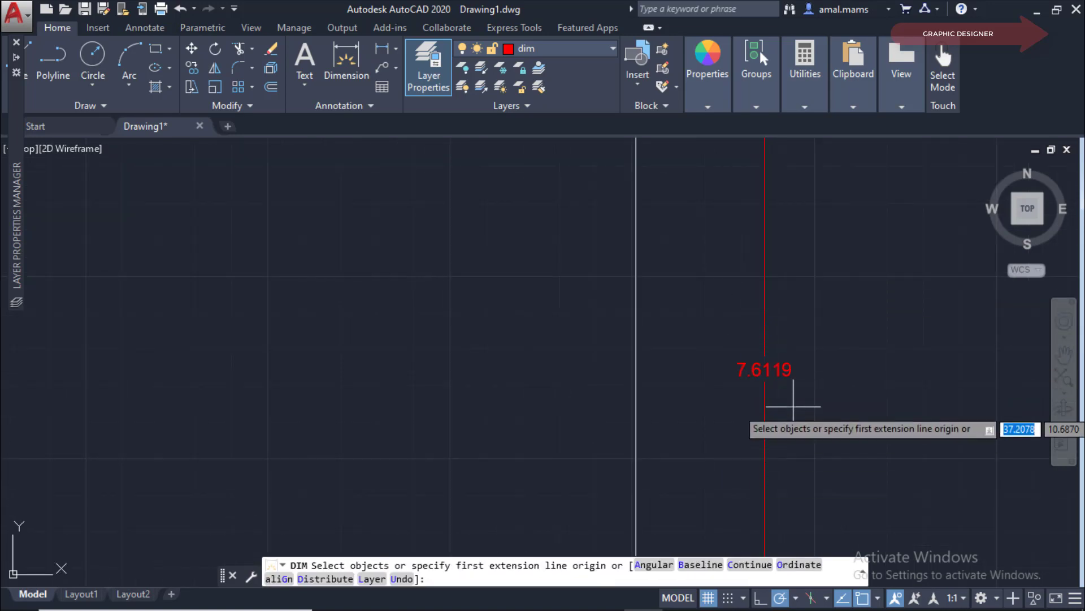
scroll(793, 281, down, 6)
text(c)
key(Return)
key(Escape)
scroll(798, 402, up, 4)
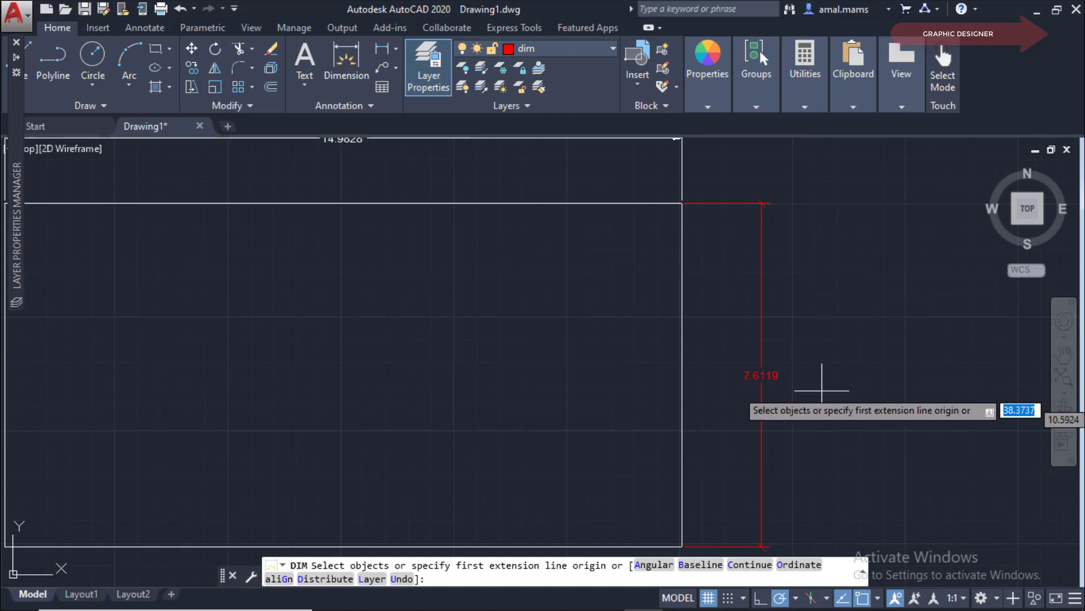
key(Escape)
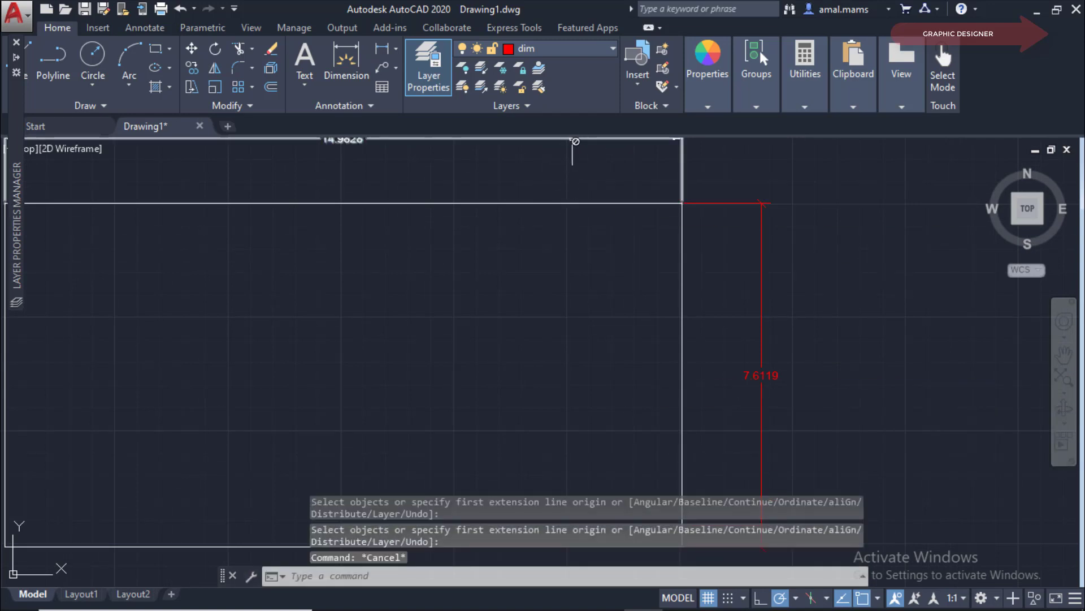
Step: Delete the white top dimension and redimension the top edge as red 14.9828
middle_drag(565, 168, 638, 286)
click(623, 257)
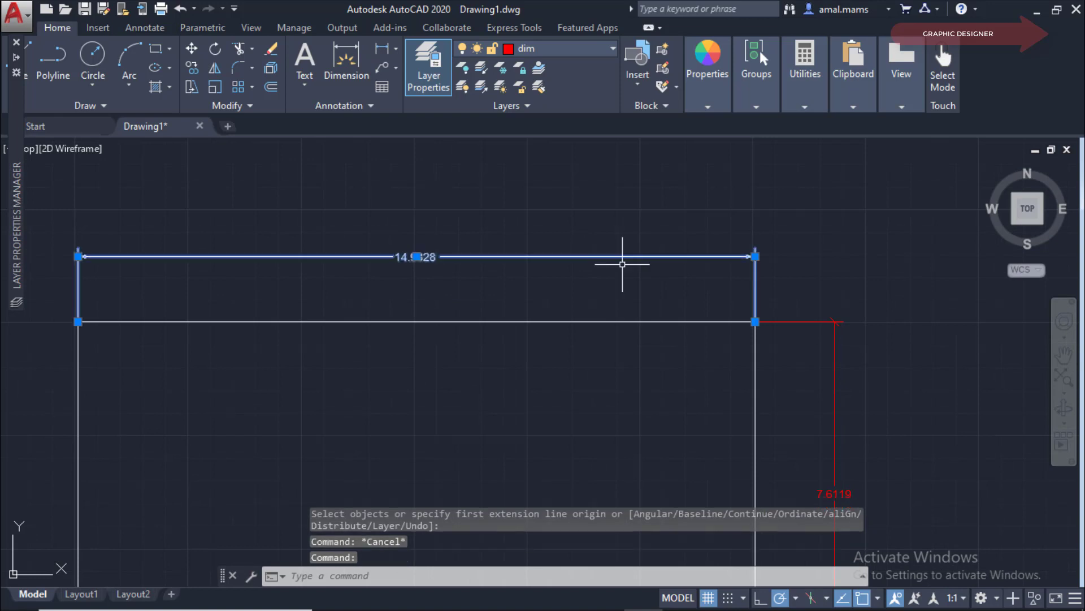
key(Delete)
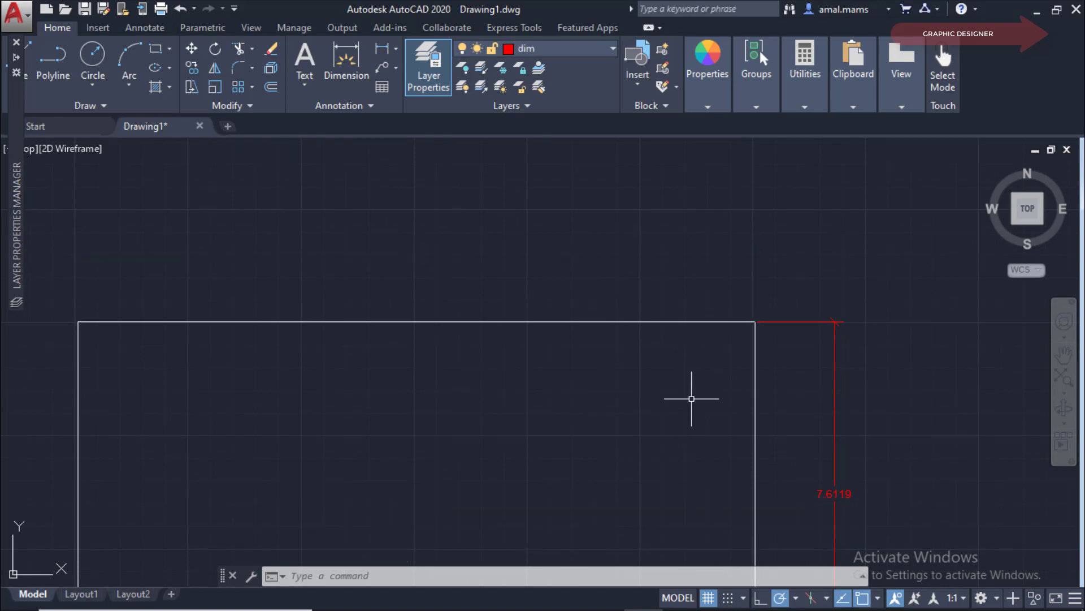
text(DIM)
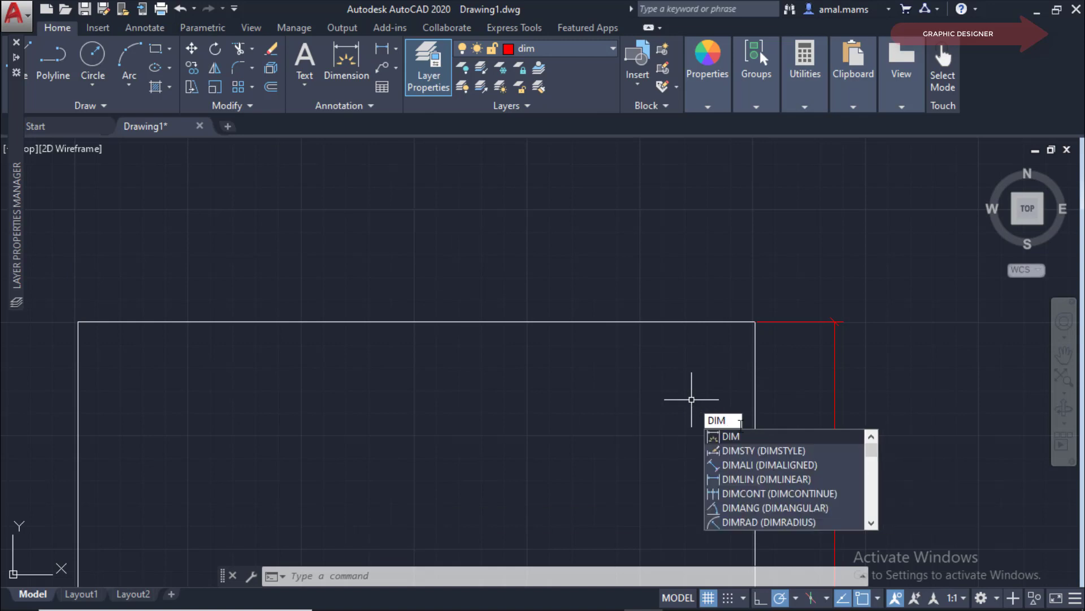
key(Return)
click(368, 321)
click(79, 244)
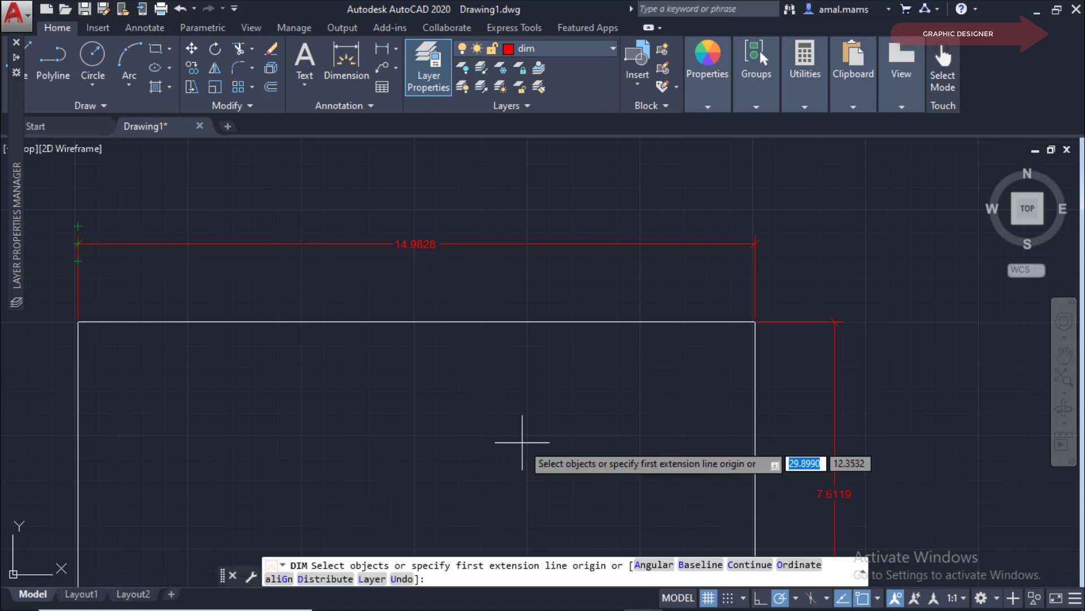
key(Escape)
Step: Zoom in and out to check the red 7.6119 and 14.9828 dimensions, then start DIM again
scroll(462, 256, down, 1)
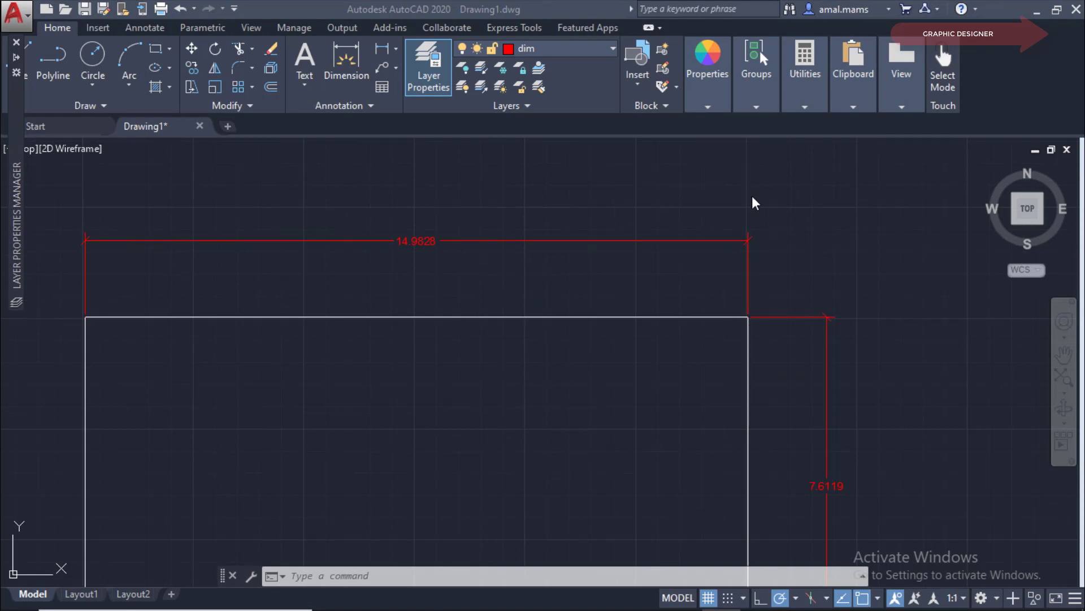
scroll(755, 239, up, 5)
scroll(754, 239, up, 5)
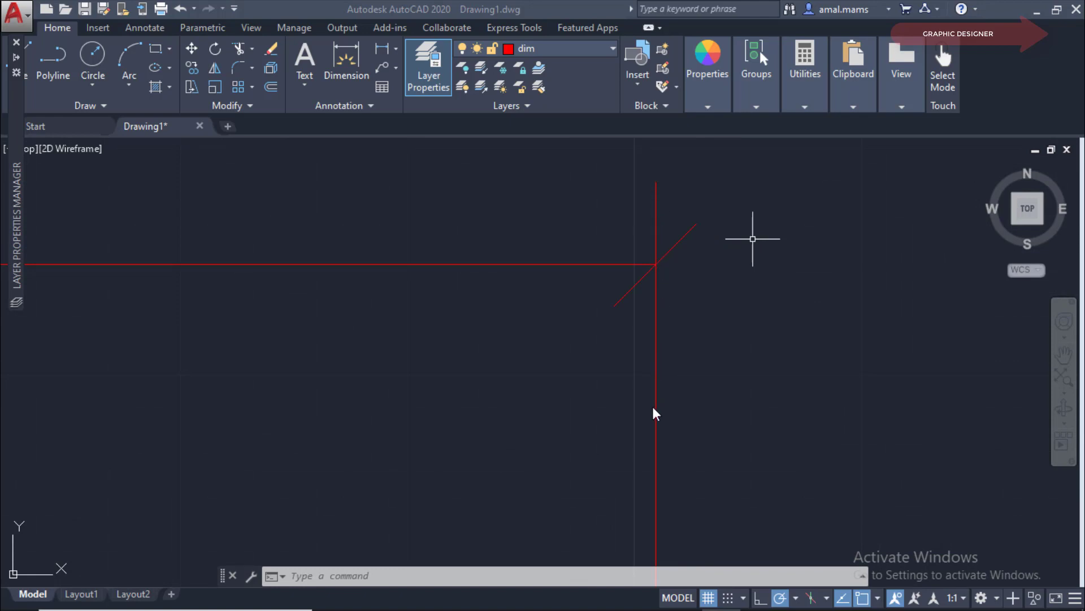
scroll(661, 382, down, 3)
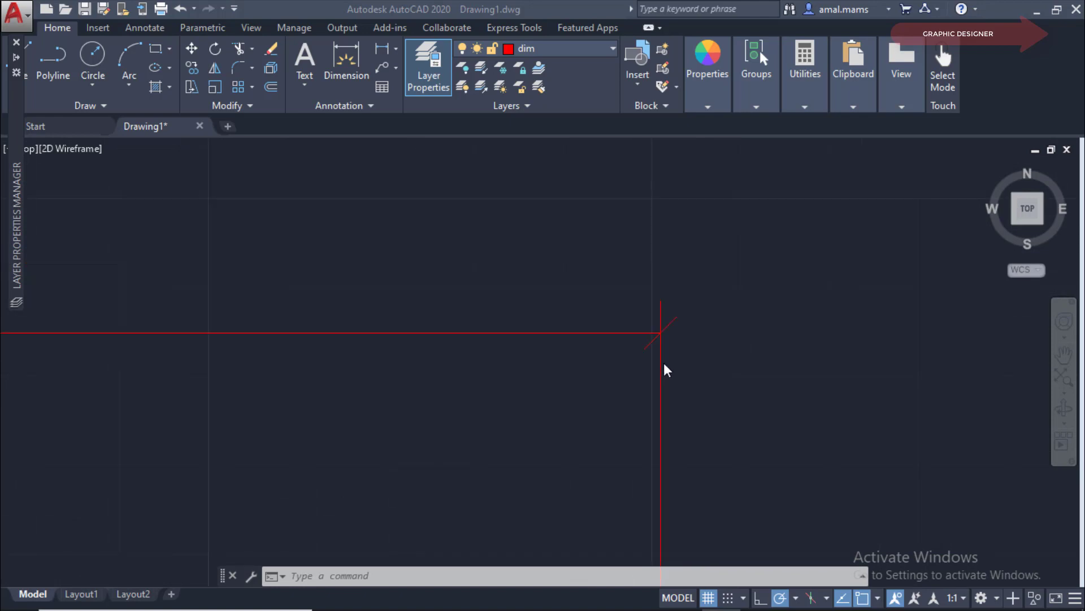
scroll(664, 362, down, 3)
scroll(669, 396, up, 6)
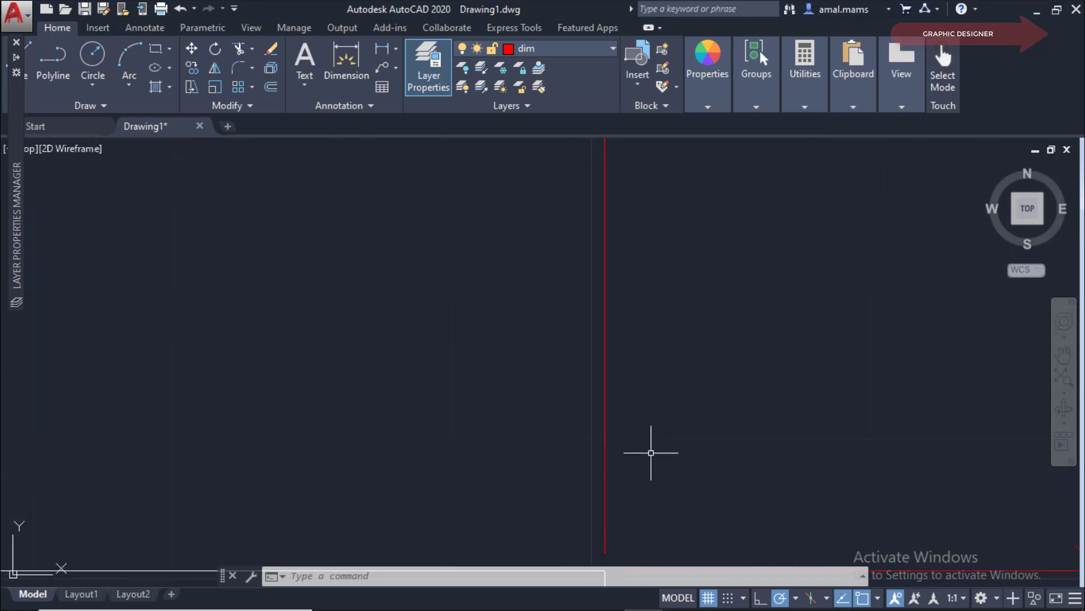
scroll(648, 461, down, 2)
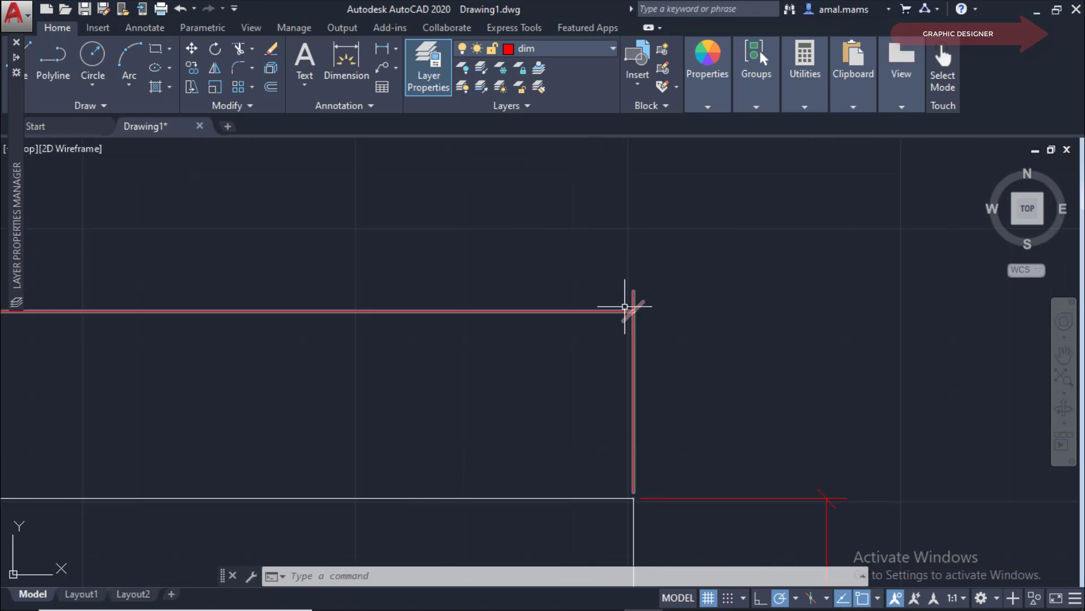
scroll(636, 334, up, 2)
scroll(609, 266, up, 1)
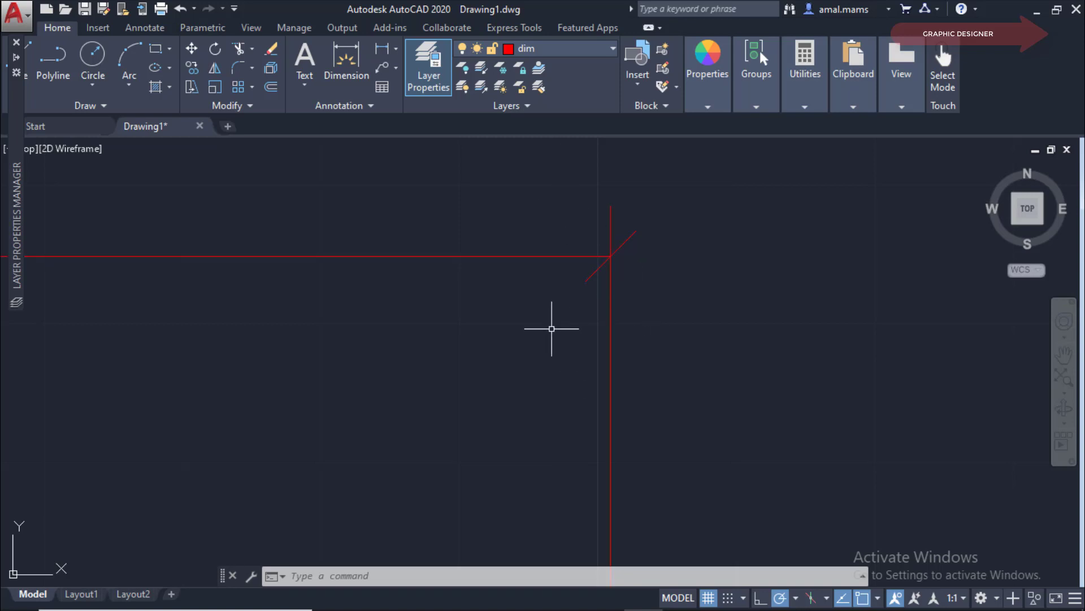
text(DIM)
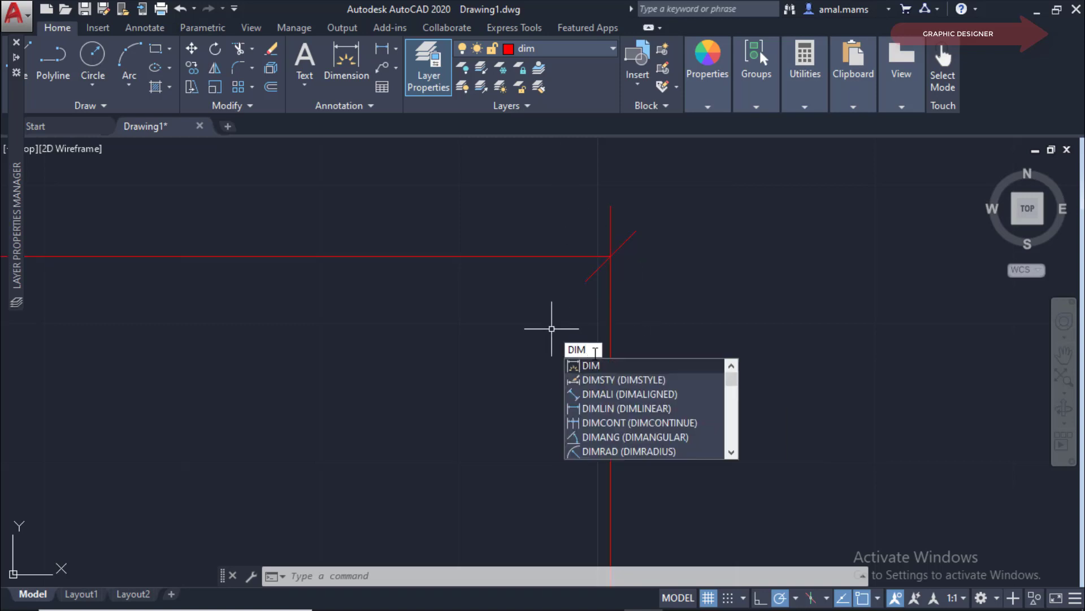
Step: Set the new dim style's Extend beyond ticks to 0.5 and close the style manager
click(599, 379)
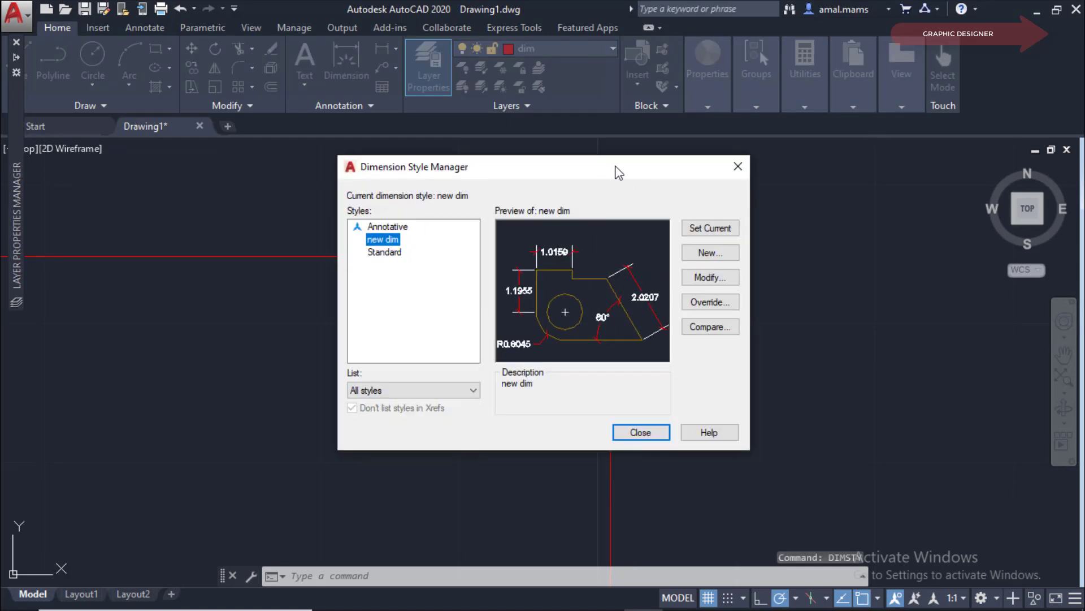
mouse_move(619, 172)
mouse_down()
mouse_move(366, 261)
mouse_move(374, 254)
mouse_up()
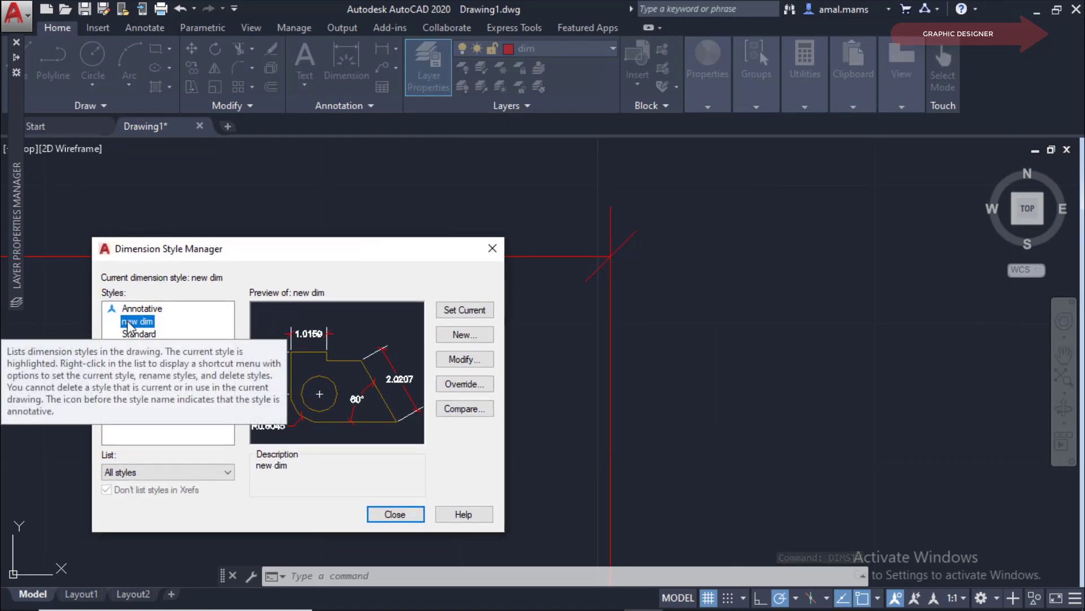
click(465, 361)
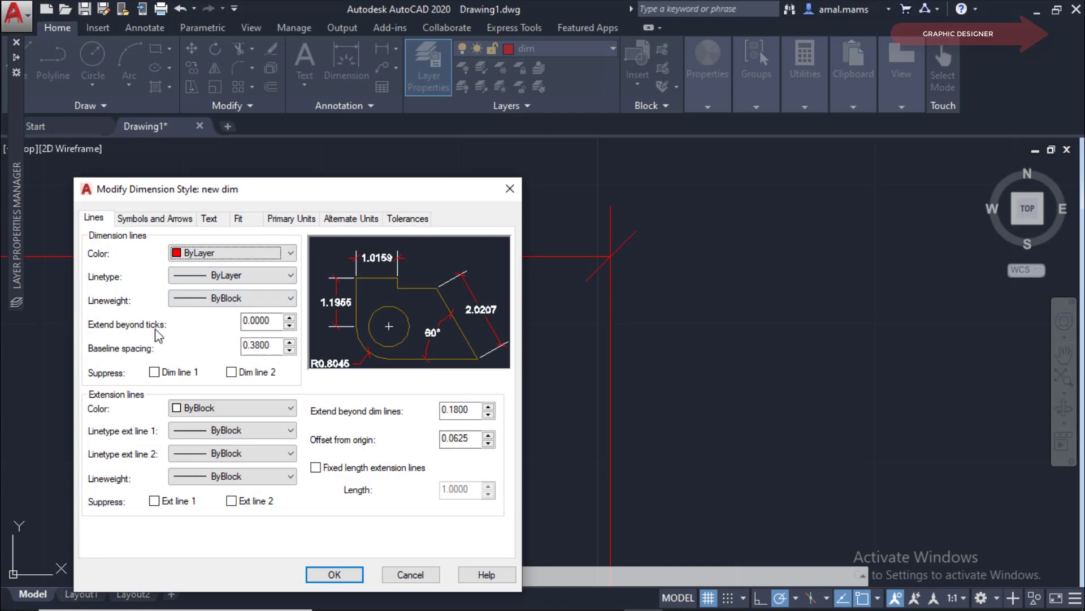
drag(283, 320, 212, 323)
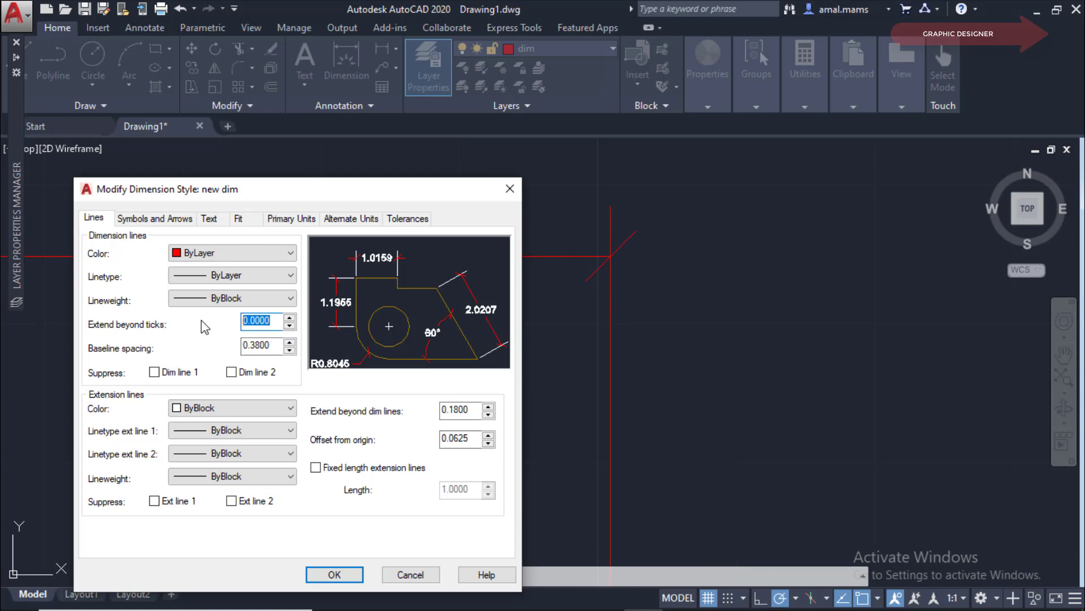
text(.5)
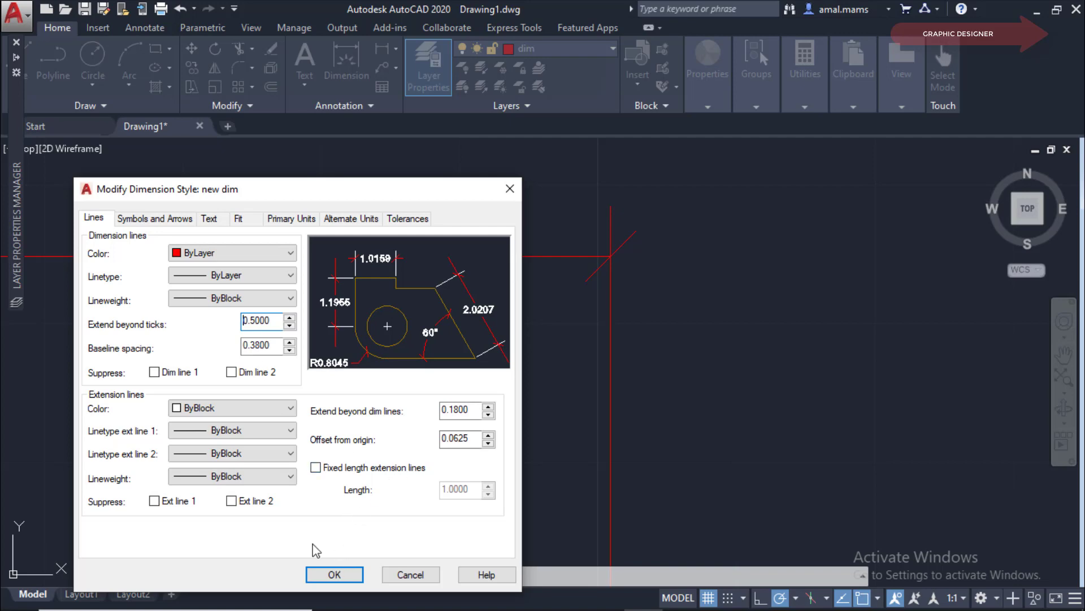
click(342, 574)
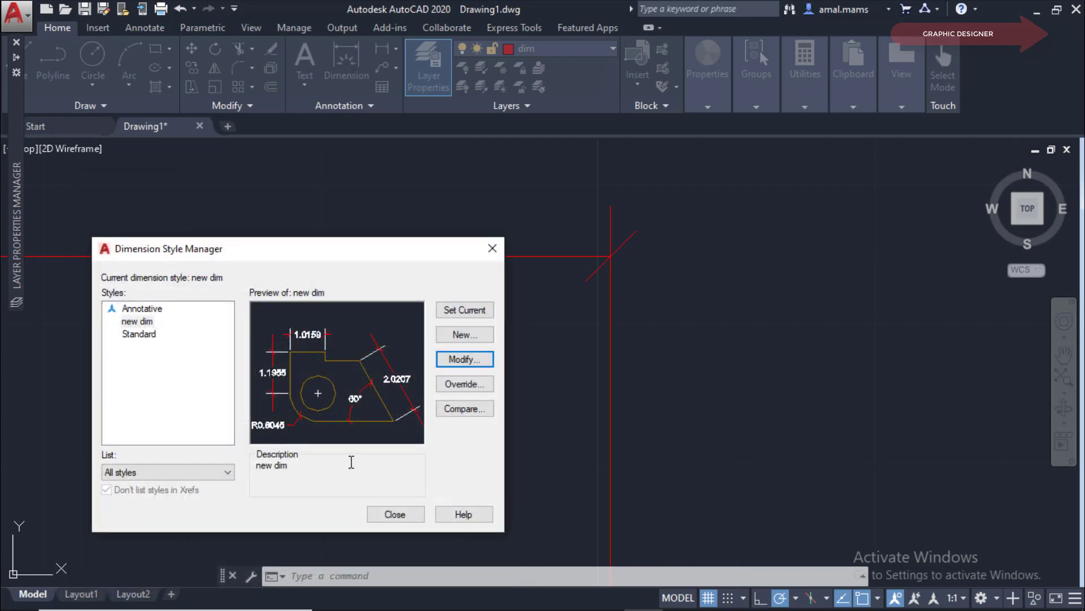
click(396, 514)
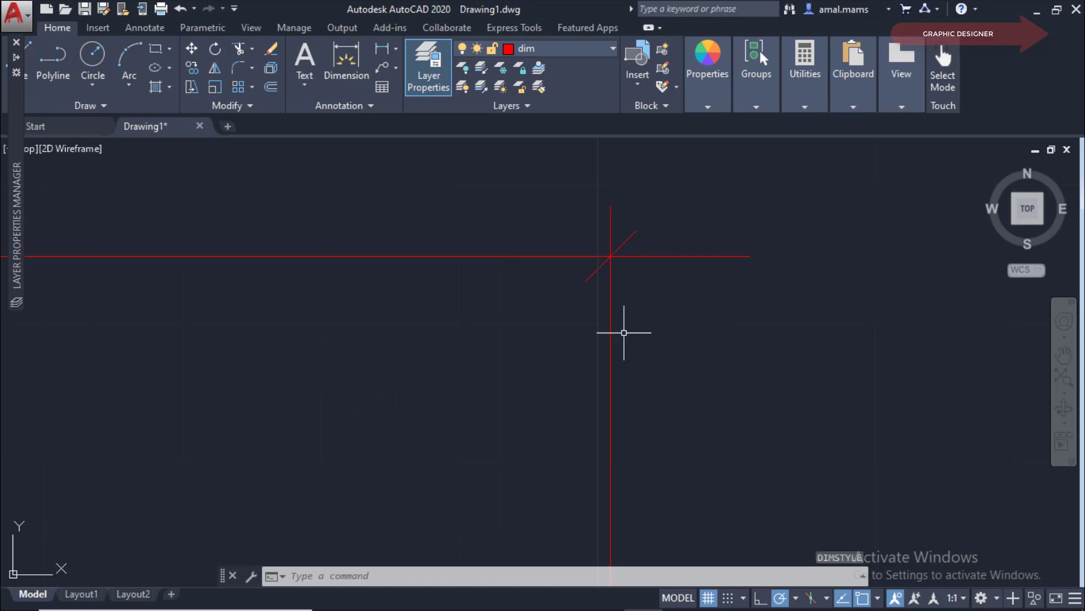
Step: Pan to re-centre the red dimension lines, undo the last change, and start DIMSTYLE again
middle_drag(650, 254, 588, 218)
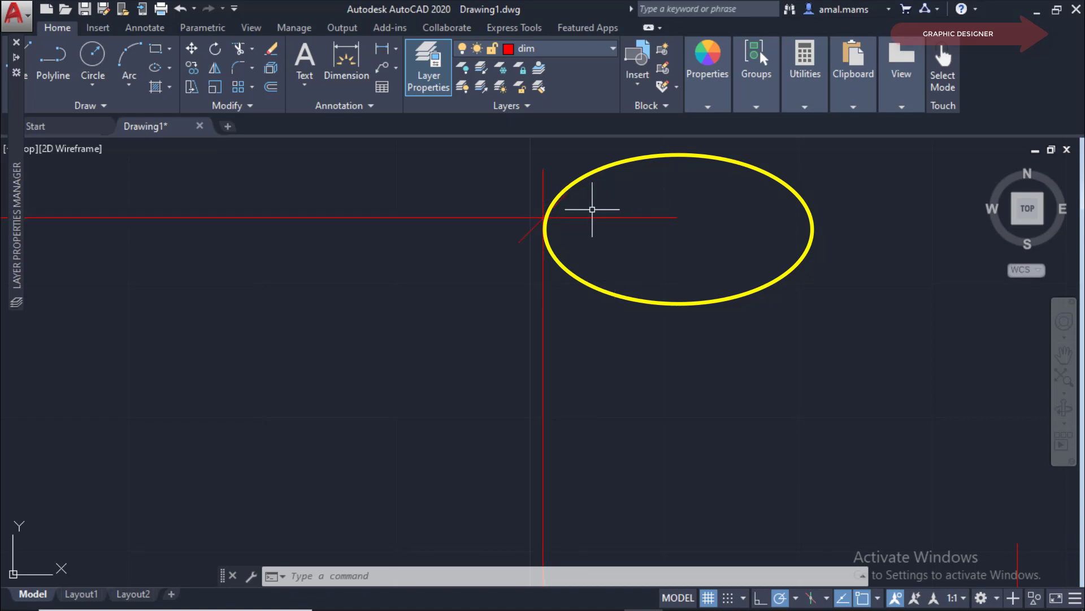
key(ctrl+z)
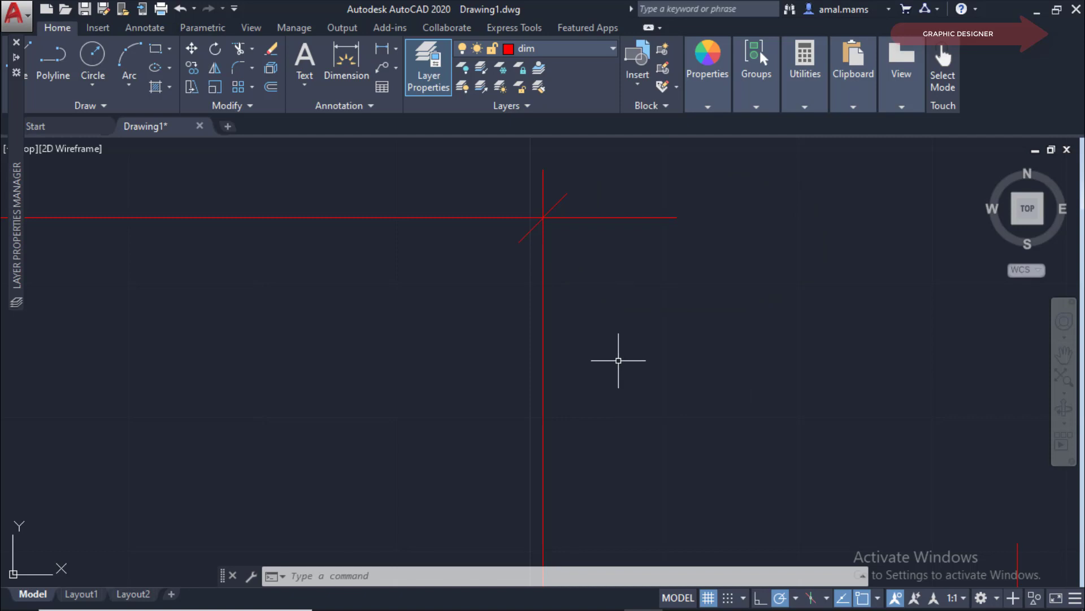
text(DIMSTY)
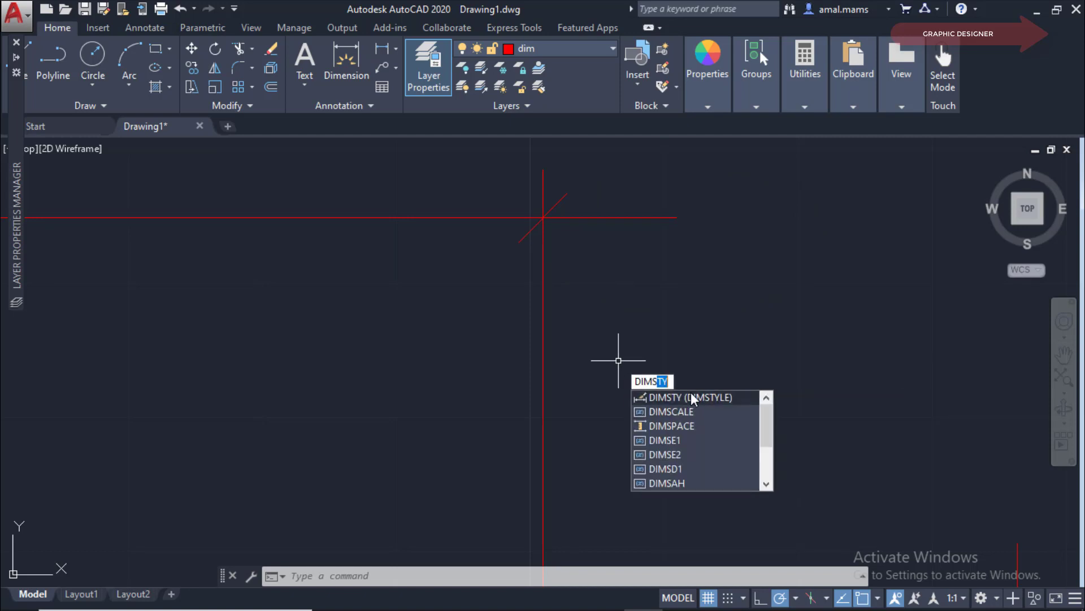
click(691, 396)
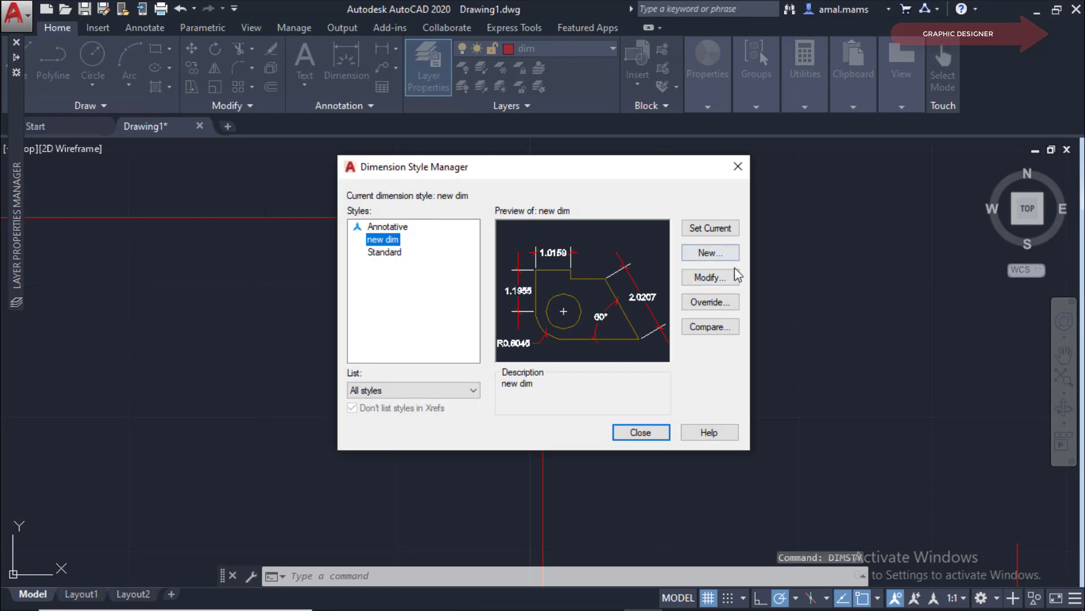
click(723, 277)
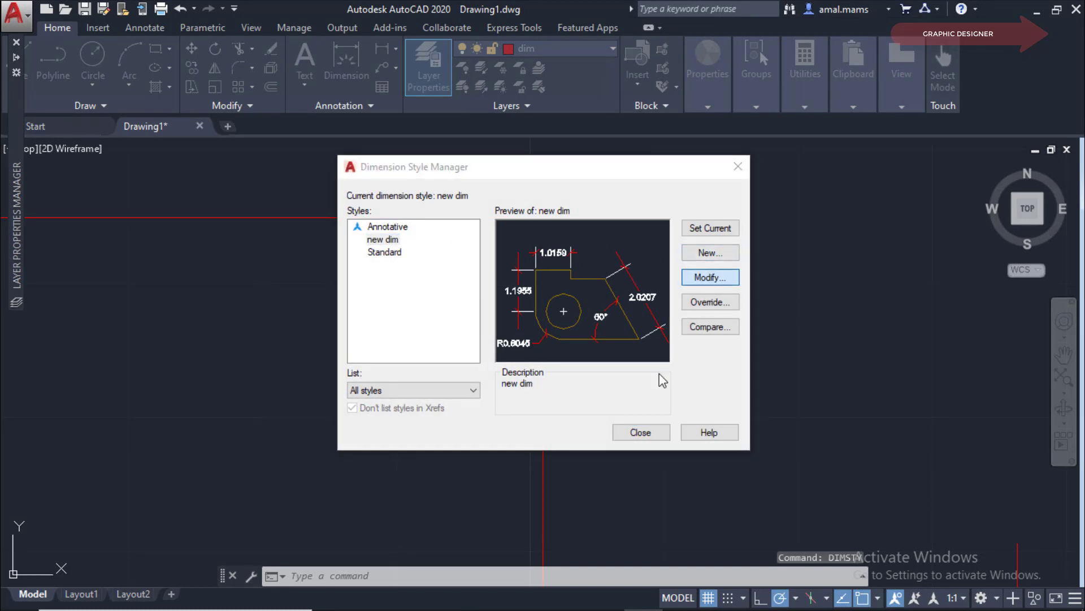
drag(638, 174, 410, 171)
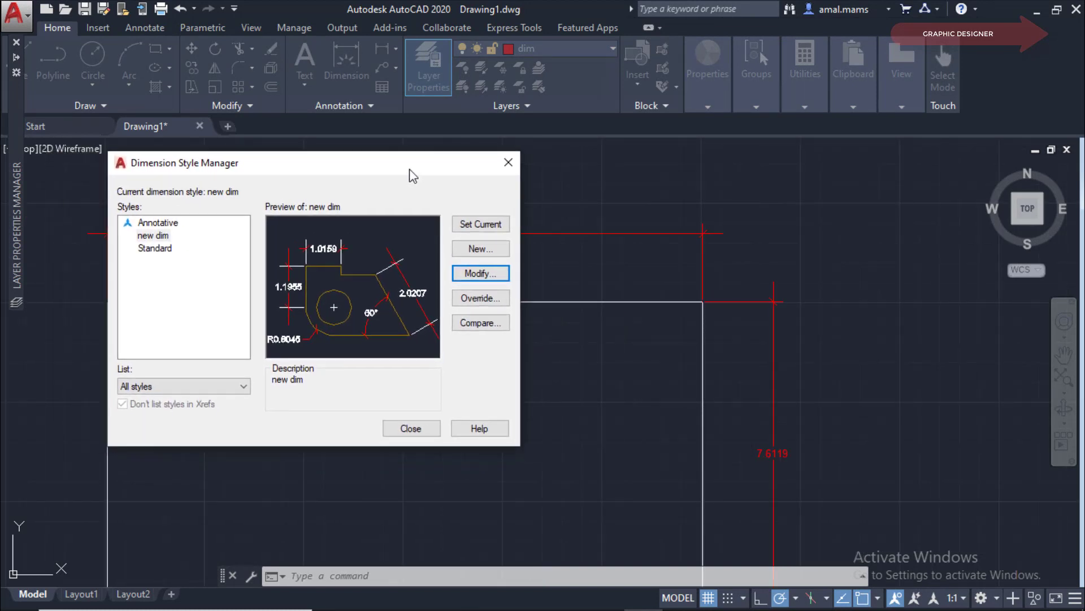
click(493, 275)
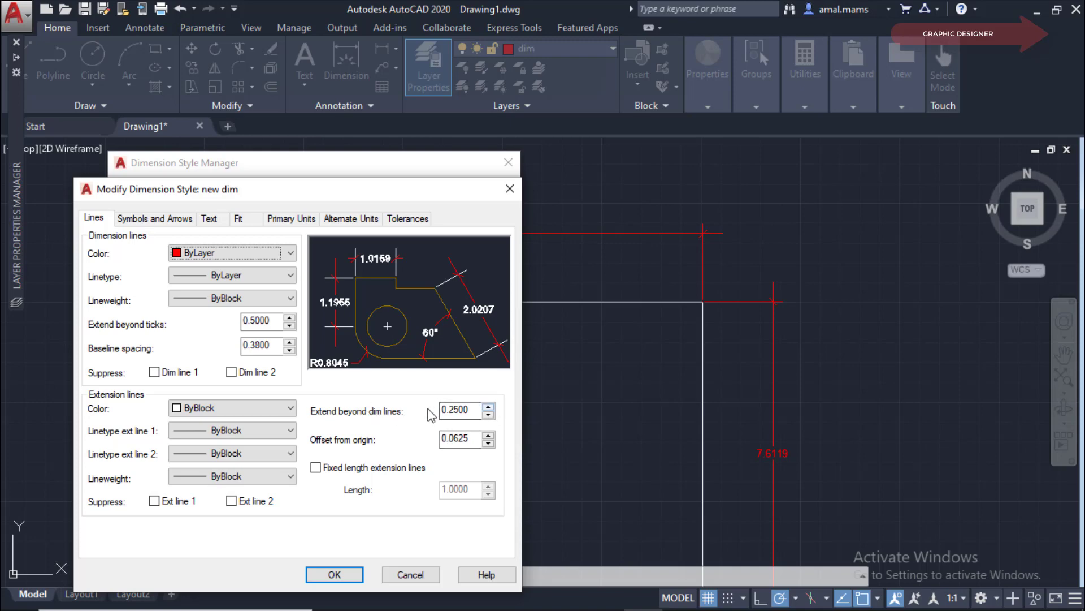
click(413, 574)
click(410, 433)
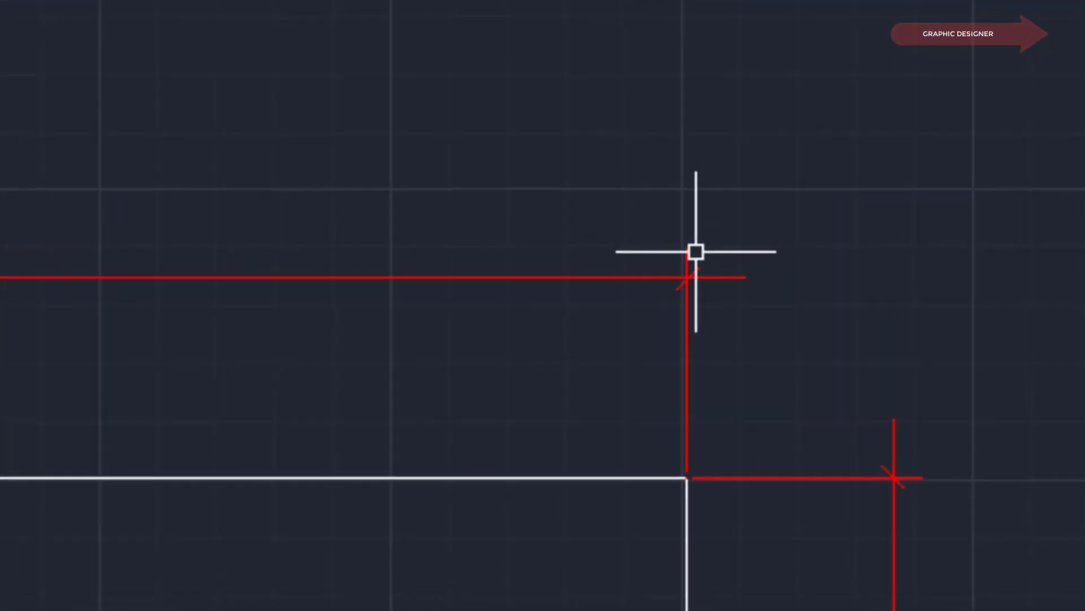
scroll(688, 286, up, 4)
middle_drag(690, 286, 707, 490)
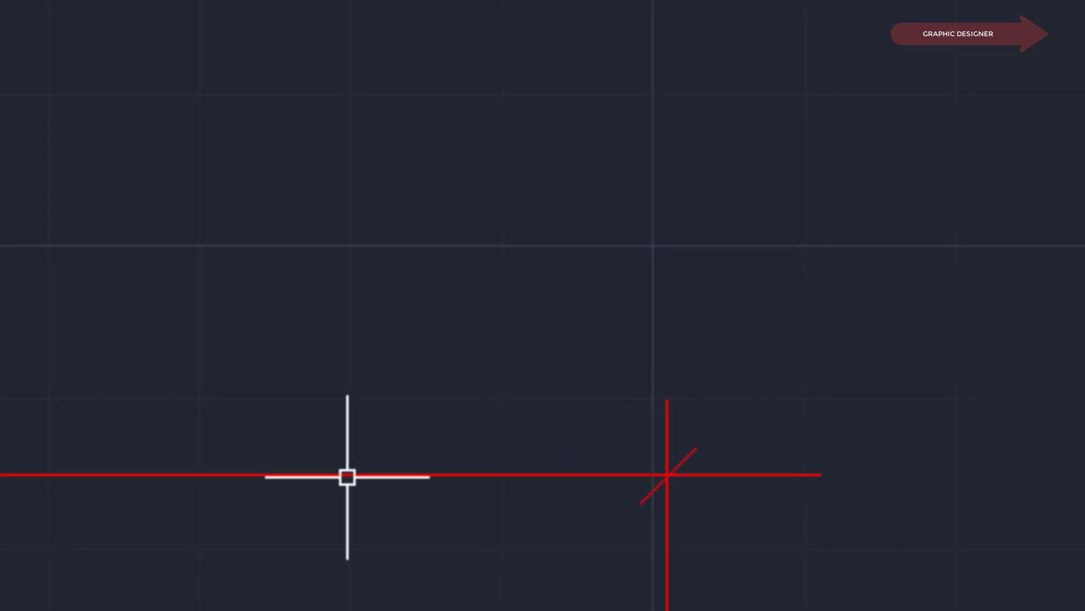
scroll(437, 509, down, 4)
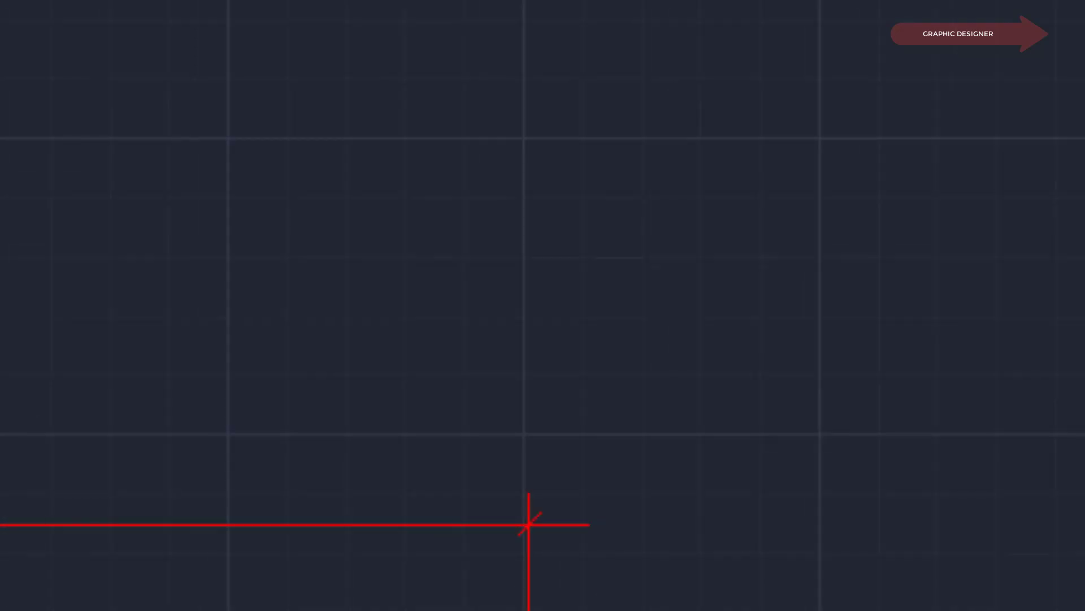
scroll(520, 560, up, 6)
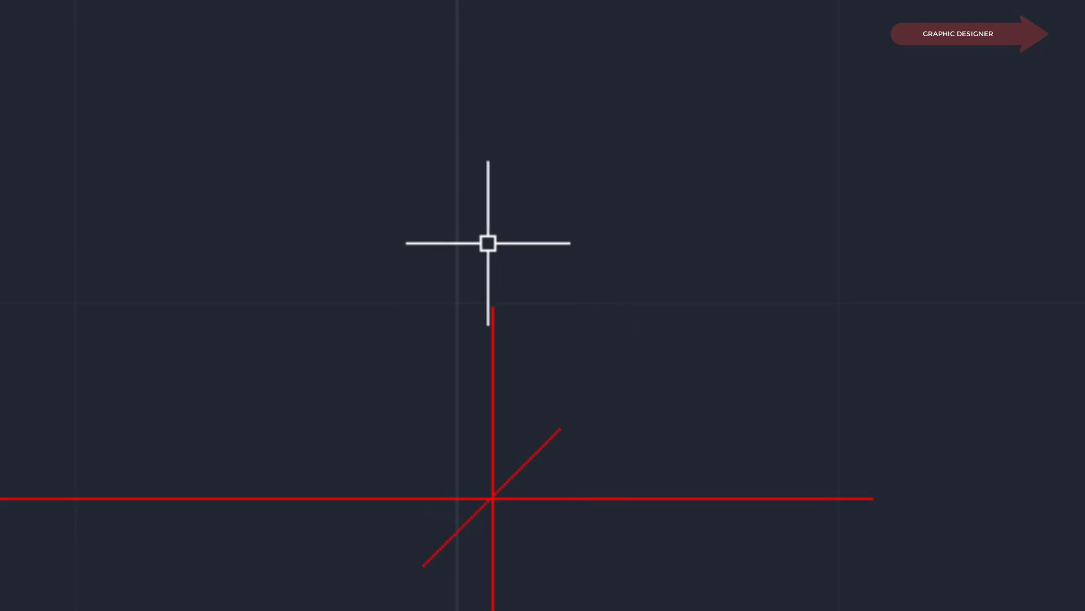
Step: Set the new dim style's Extend beyond dim lines to 1.0000 and close the style manager
text(DIM)
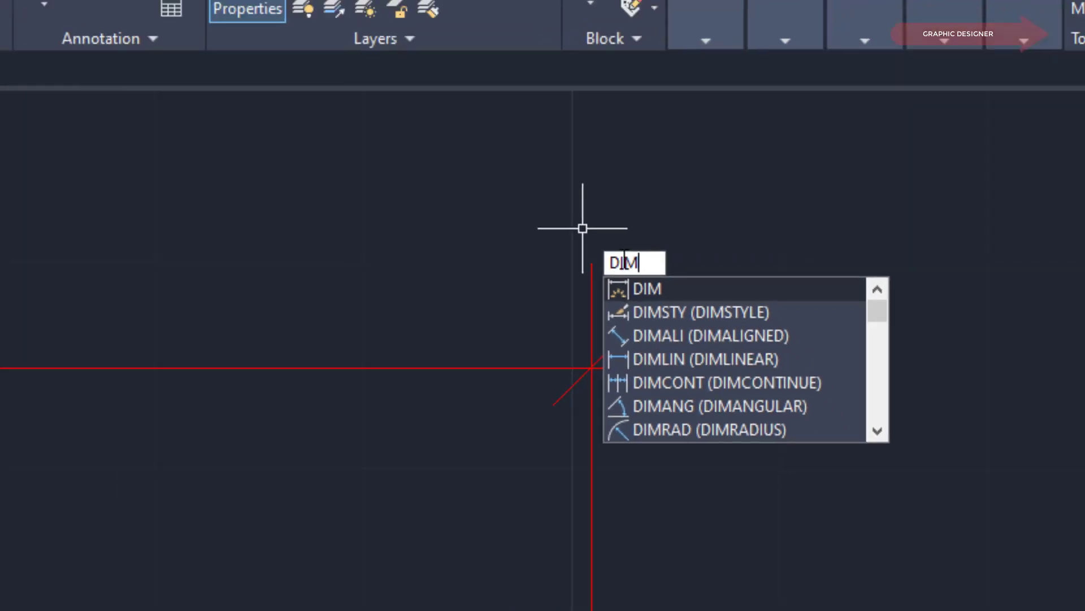
click(697, 273)
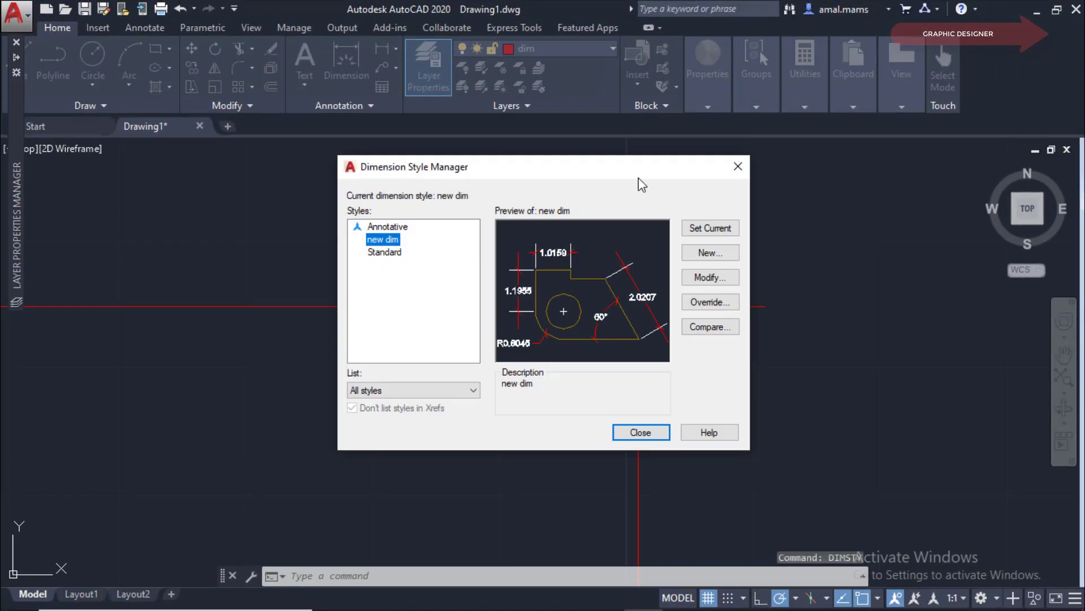
drag(638, 178, 446, 191)
click(526, 292)
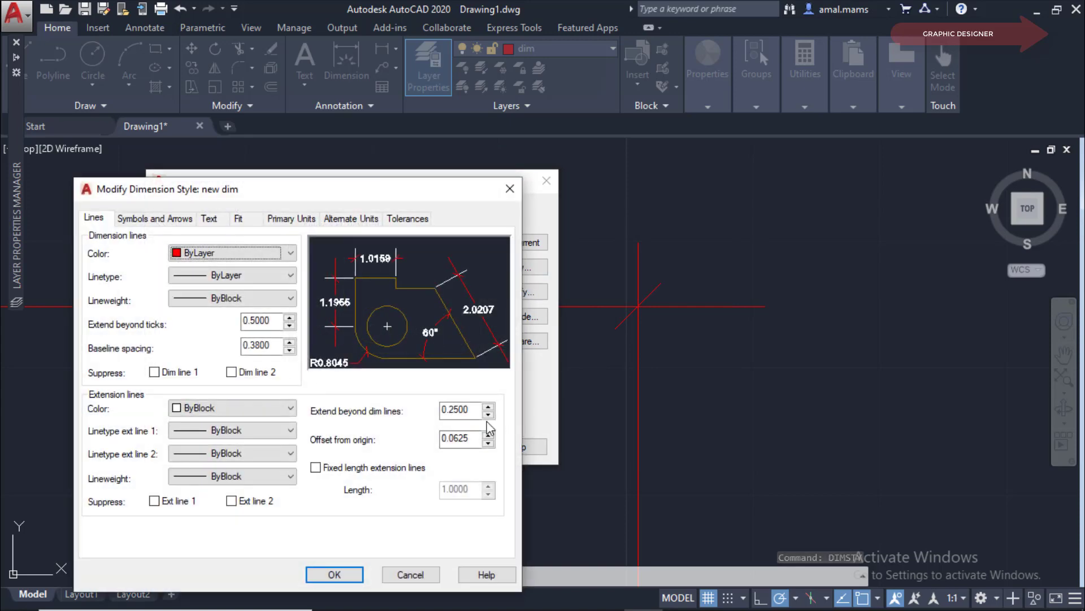
double_click(476, 411)
text(1.0000)
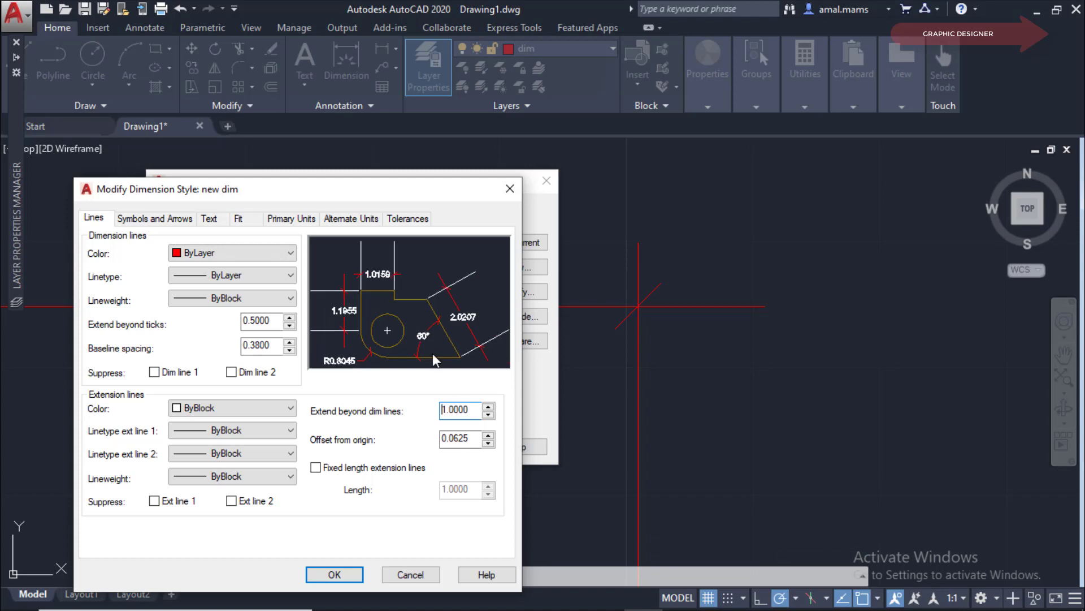
click(325, 576)
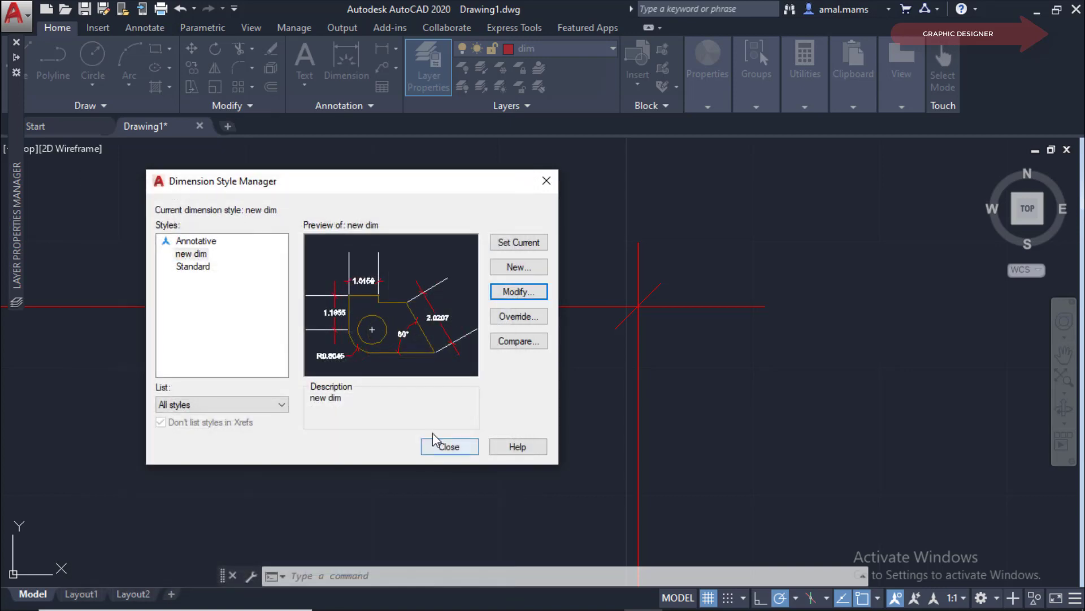
click(436, 447)
Step: Pan and zoom around the red dimension lines to inspect them, then start DIM again
middle_drag(601, 307, 601, 376)
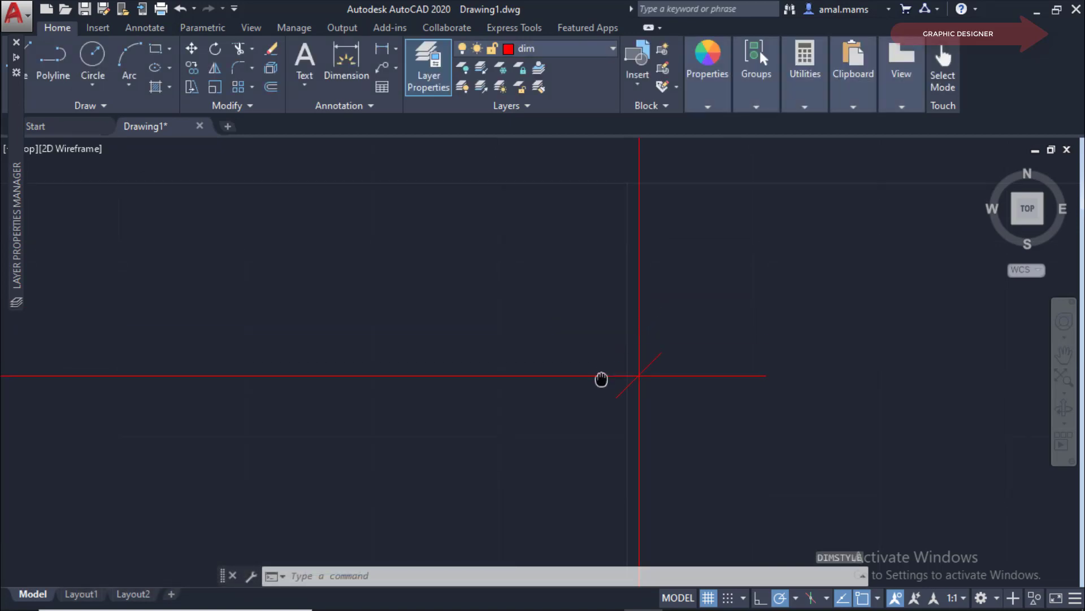
scroll(620, 330, down, 4)
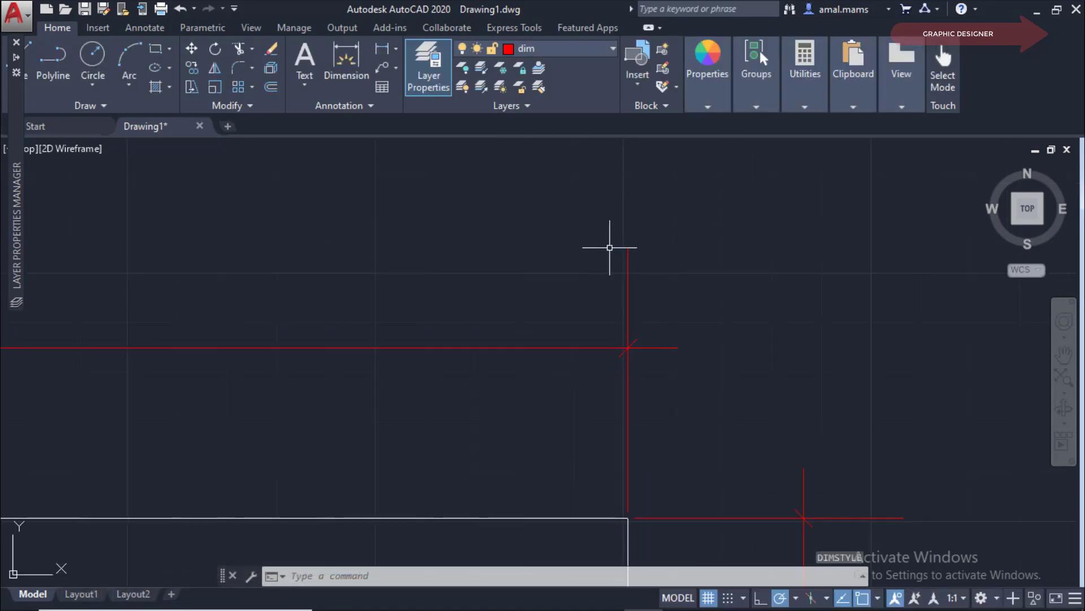
scroll(635, 353, up, 4)
middle_drag(624, 280, 630, 377)
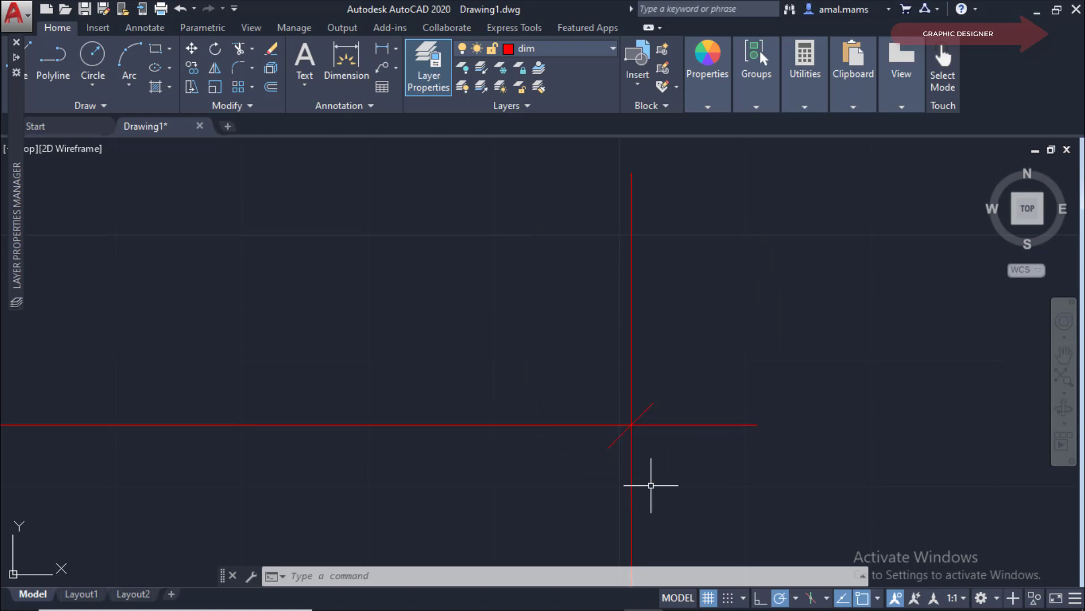
scroll(696, 458, down, 1)
scroll(738, 431, down, 3)
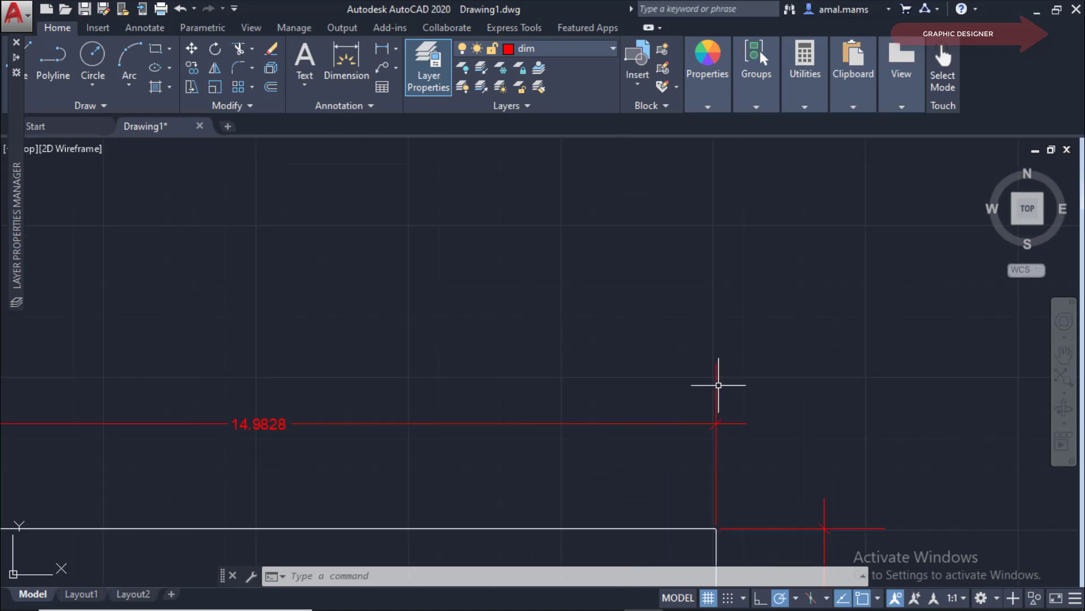
scroll(734, 513, up, 4)
middle_drag(727, 509, 726, 452)
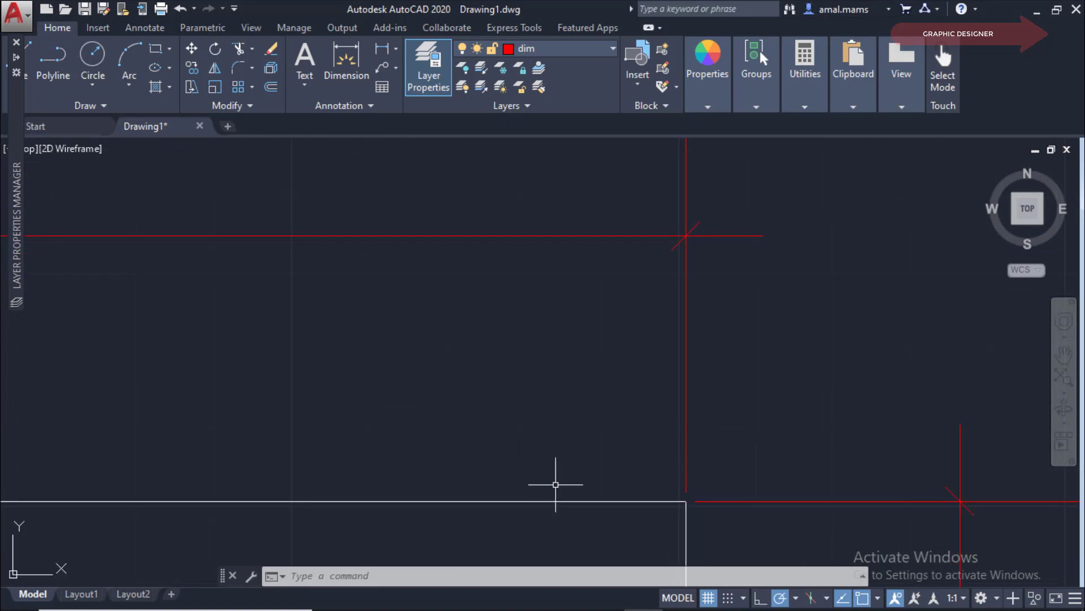
text(DIM)
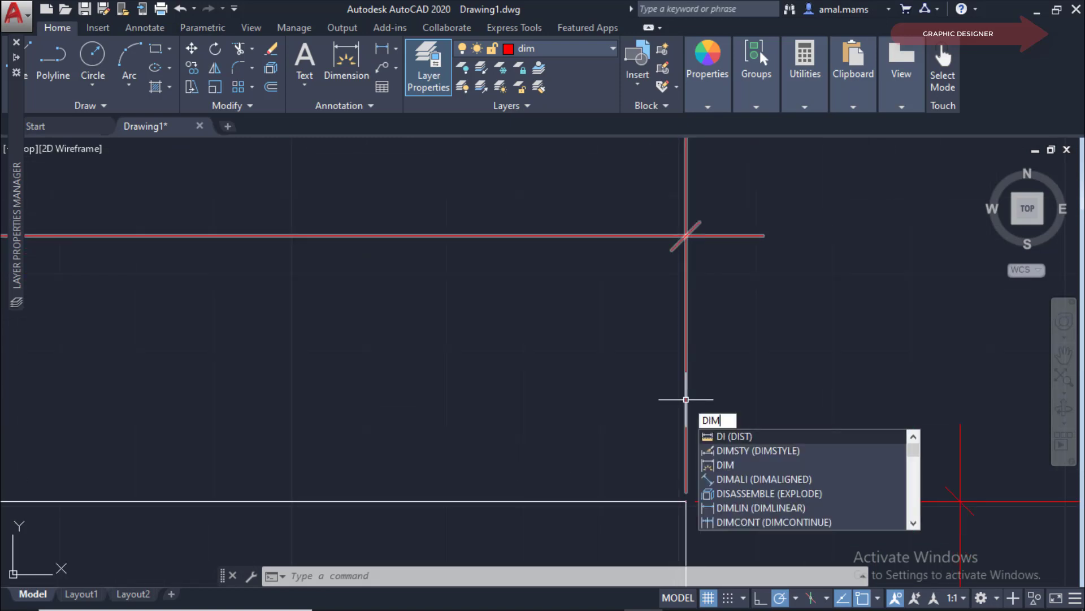
click(776, 450)
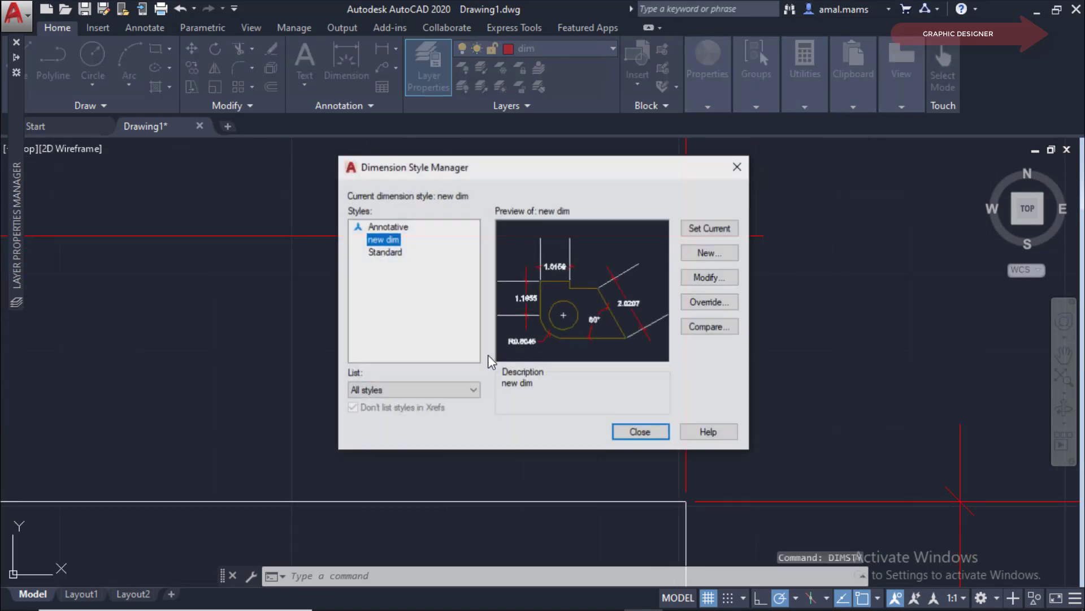
drag(602, 168, 259, 168)
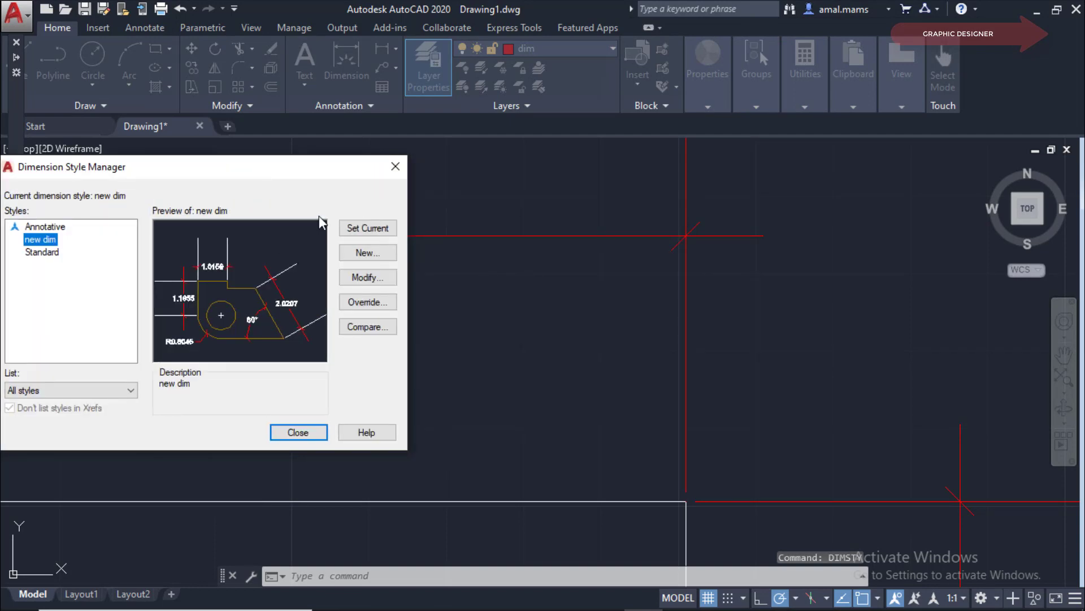
click(370, 277)
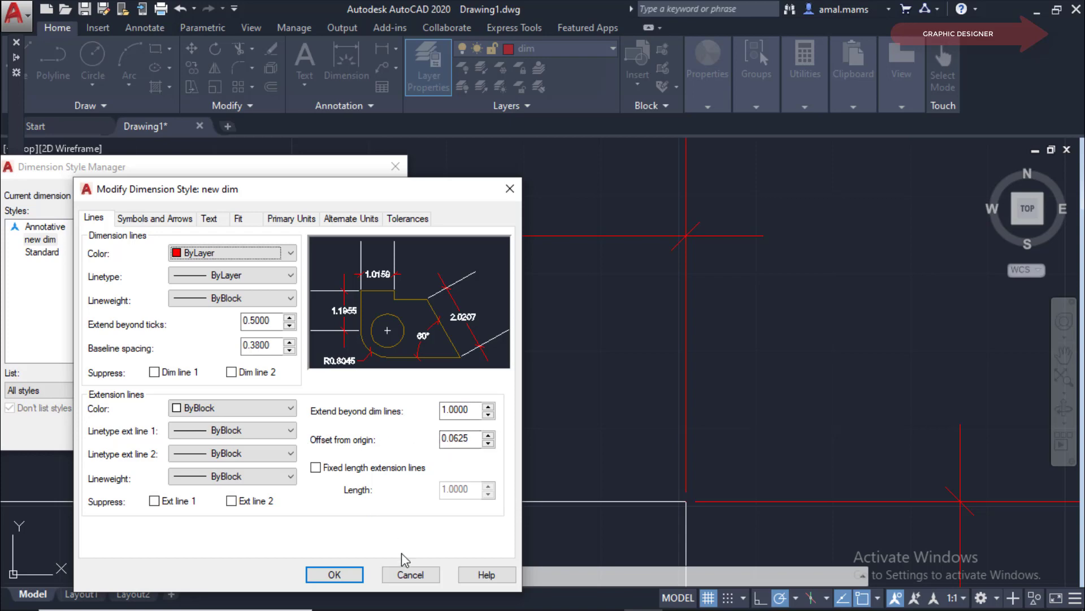
click(411, 576)
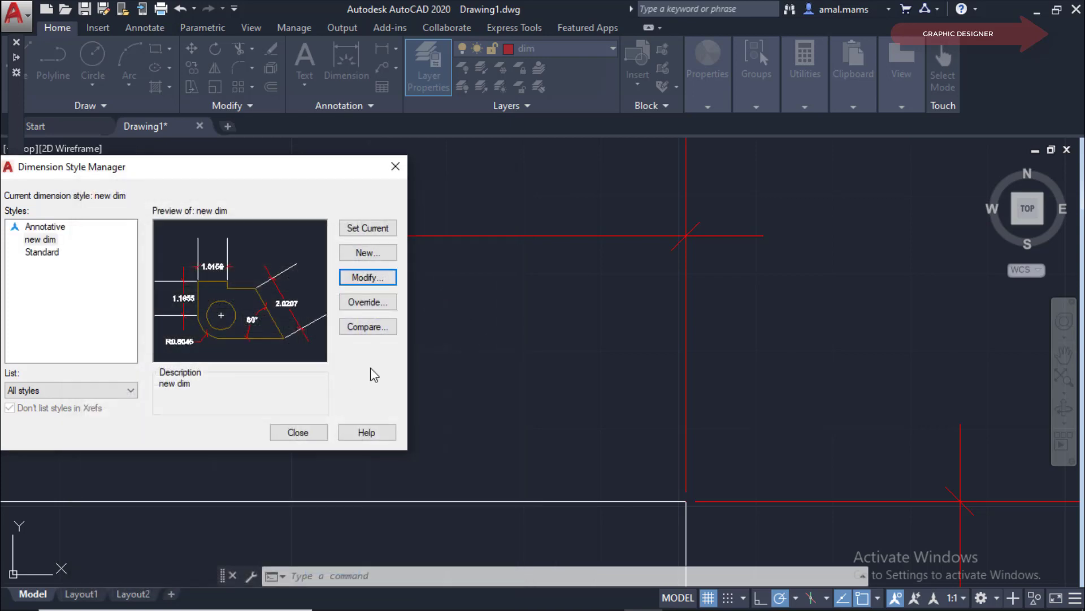
click(395, 166)
scroll(695, 517, up, 3)
scroll(659, 509, up, 5)
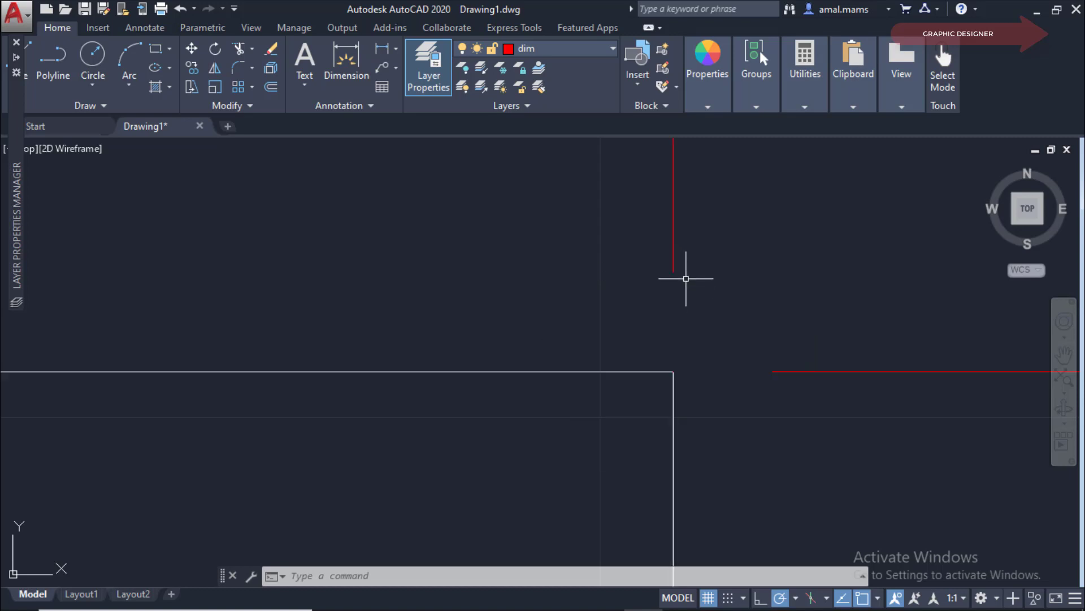
scroll(690, 424, up, 2)
scroll(700, 434, down, 3)
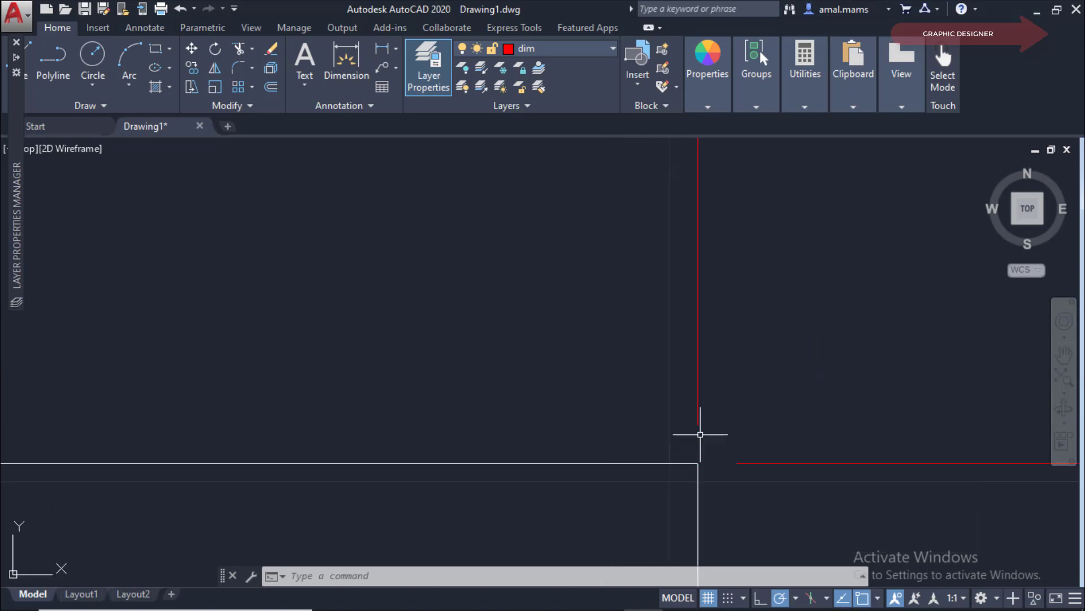
scroll(709, 422, down, 1)
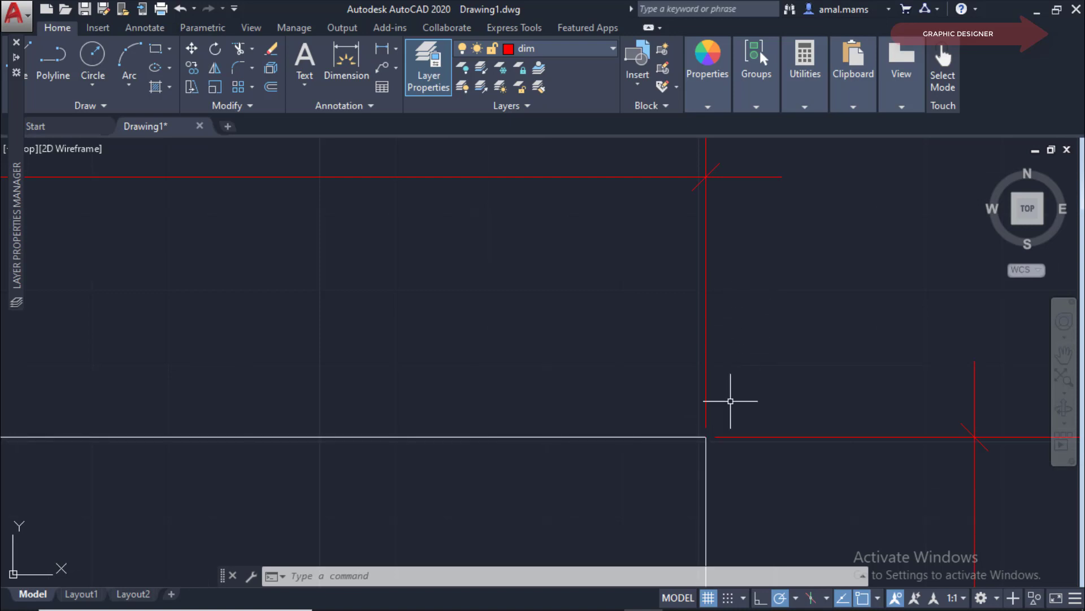
scroll(711, 415, up, 3)
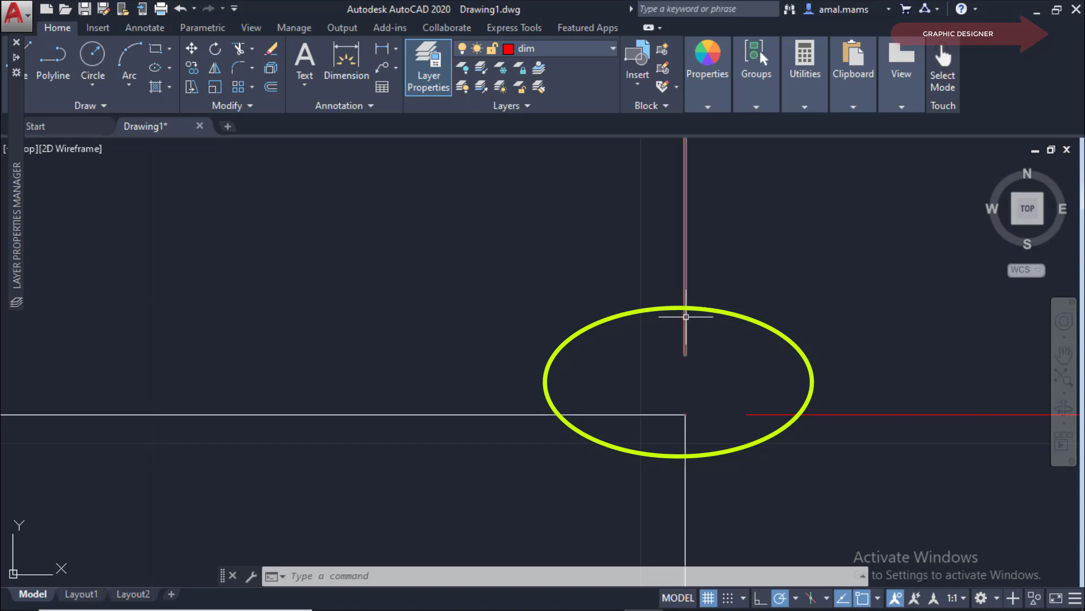
text(DIMSTY)
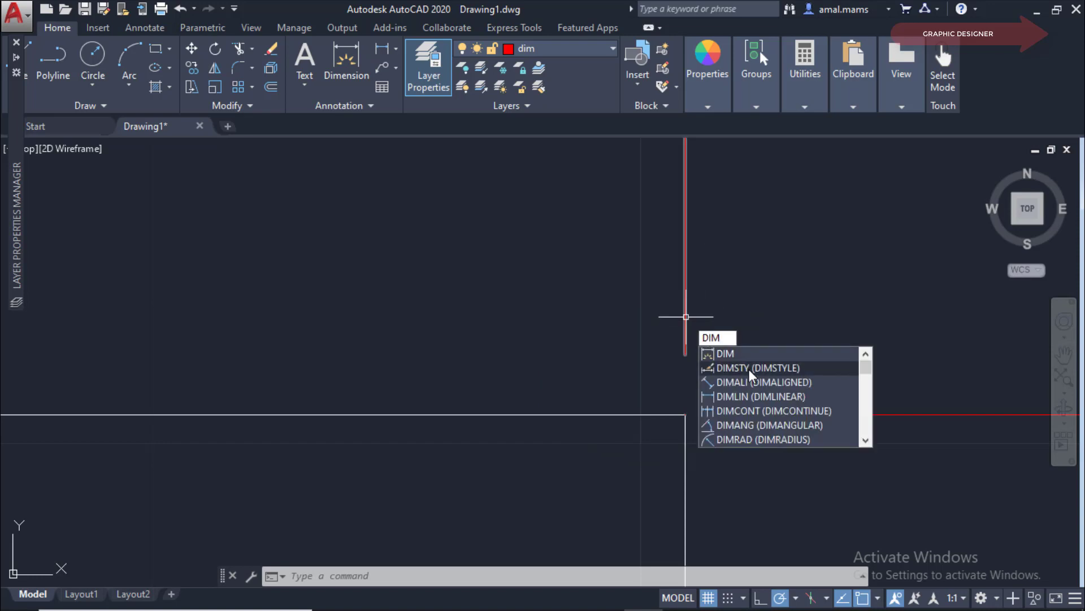
Step: Set the new dim style's extension-line Offset from origin to 1 and close the manager
key(Return)
drag(562, 170, 353, 205)
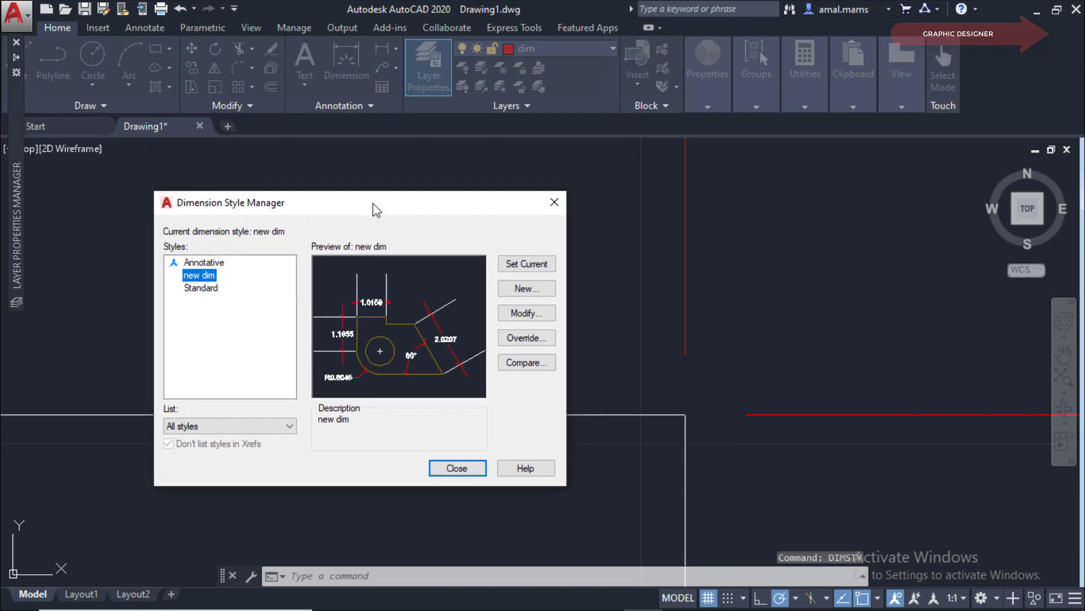
click(492, 315)
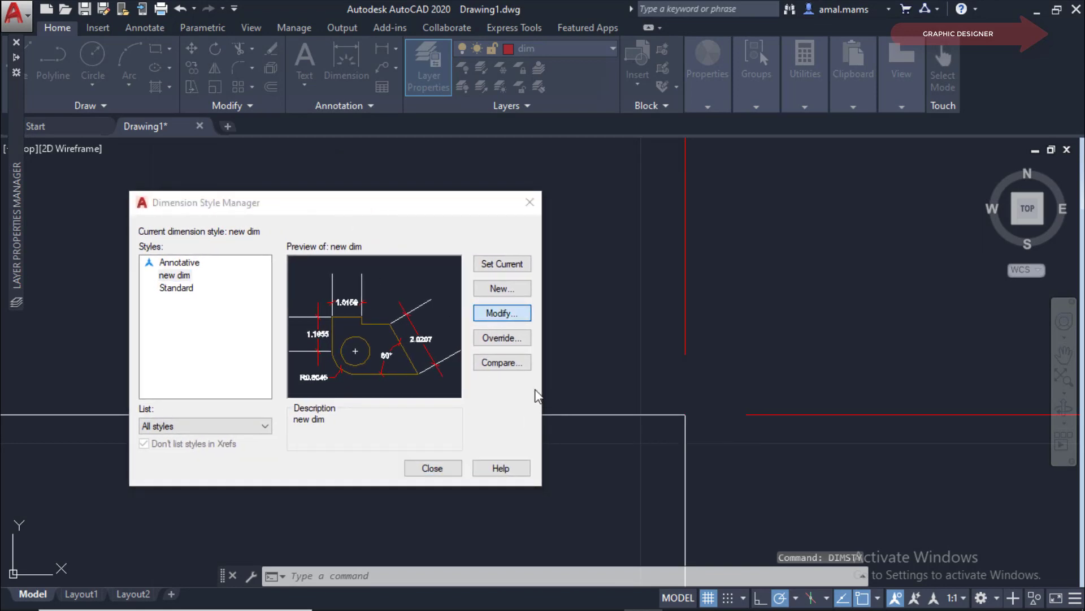
double_click(453, 439)
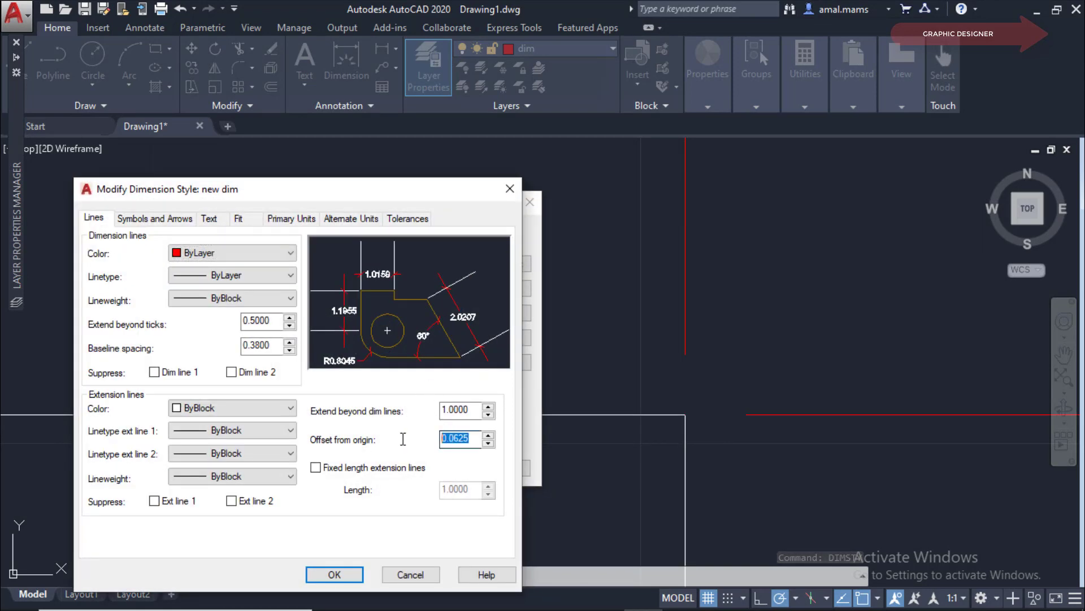
text(1)
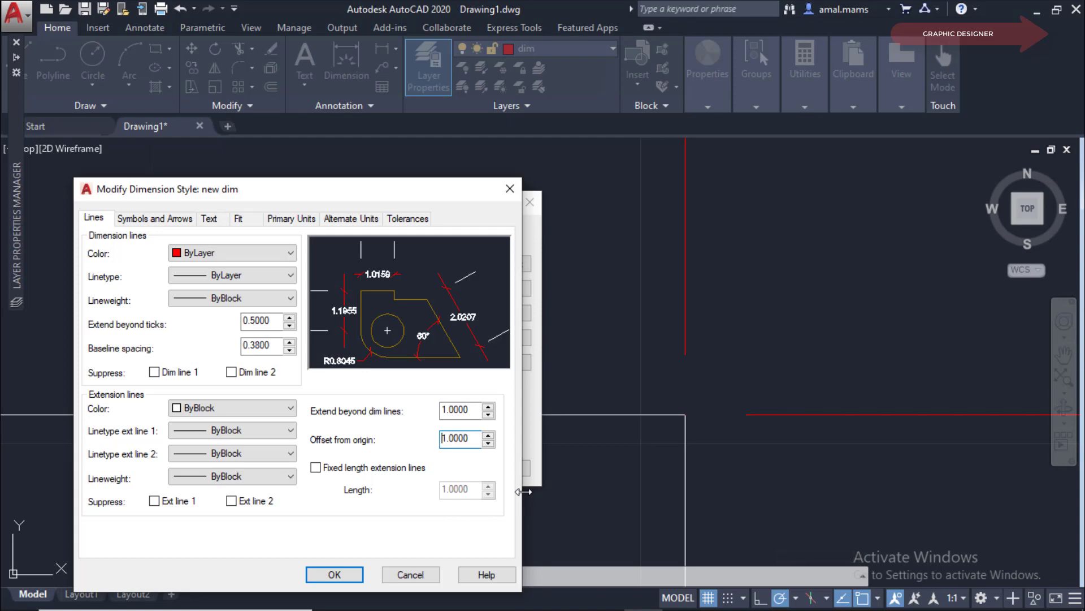
click(334, 574)
click(433, 464)
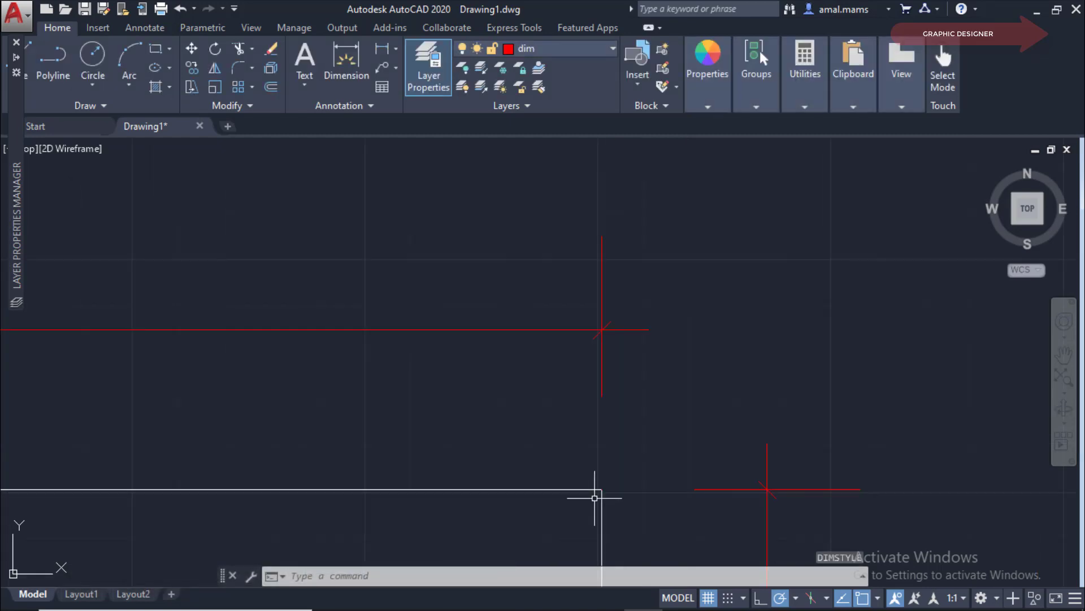
scroll(601, 380, up, 3)
scroll(683, 427, down, 4)
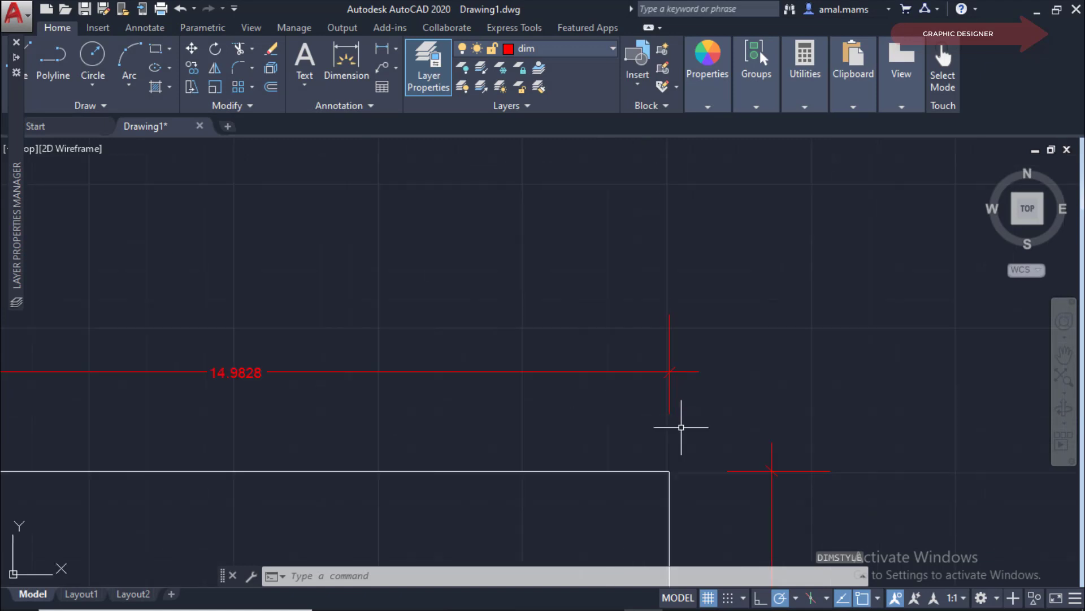
scroll(703, 439, up, 2)
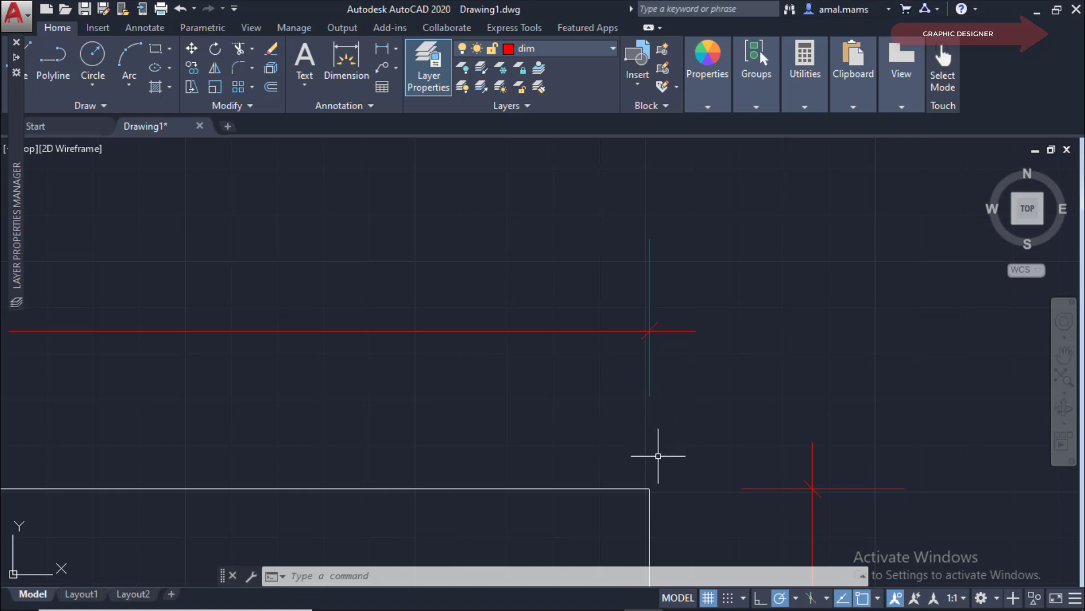
scroll(662, 428, up, 2)
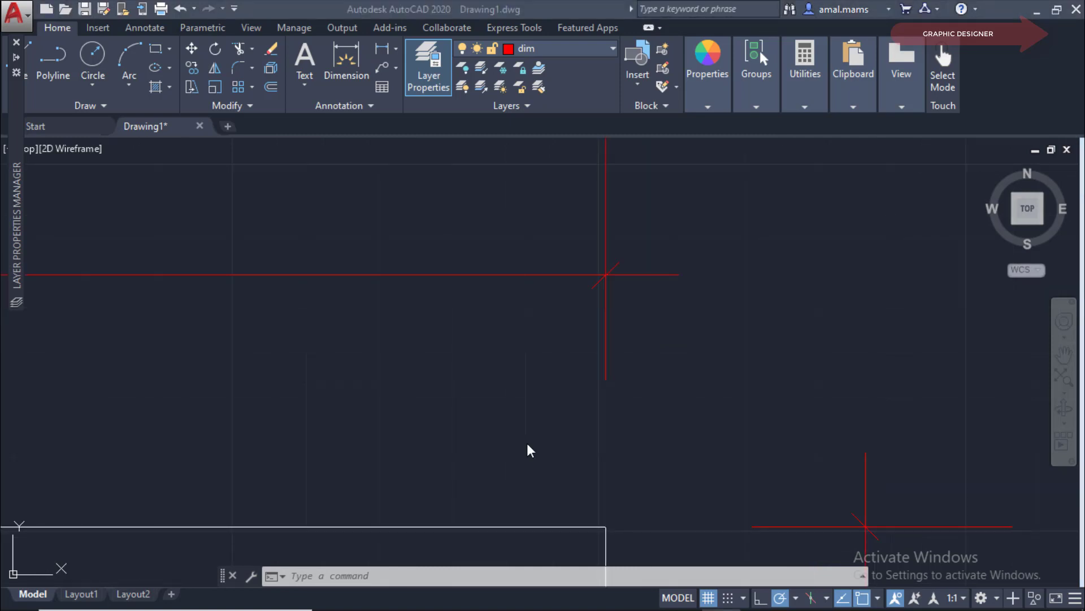
click(528, 445)
text(D)
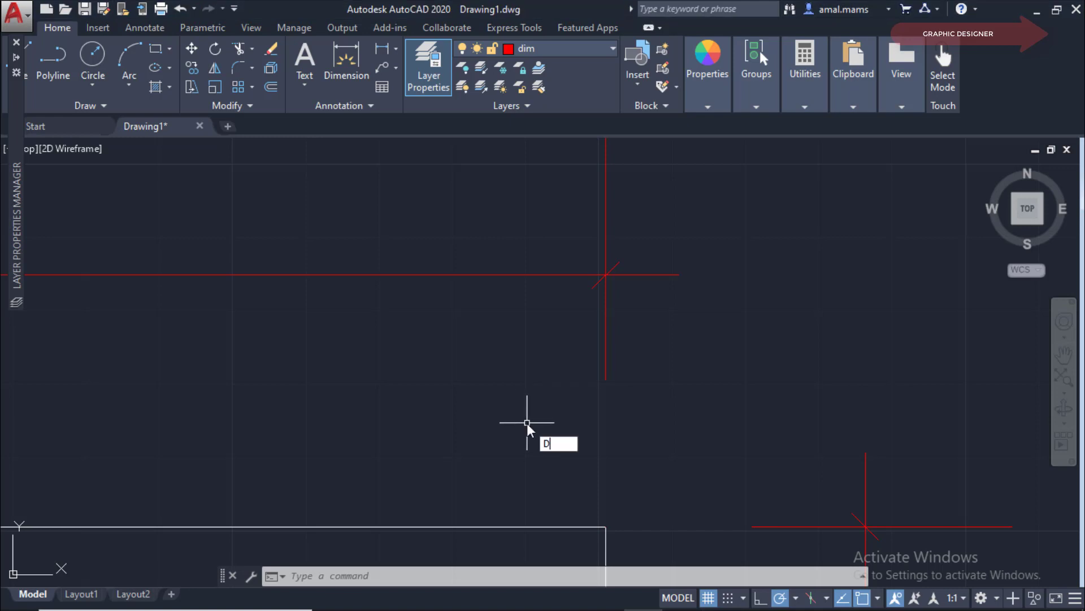
text(IM)
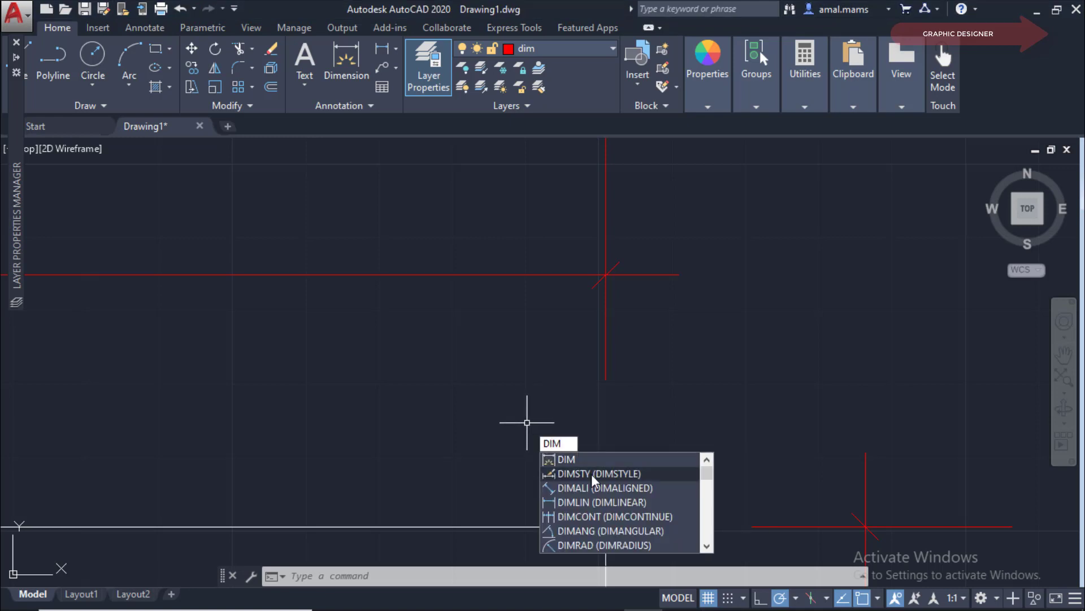
click(592, 475)
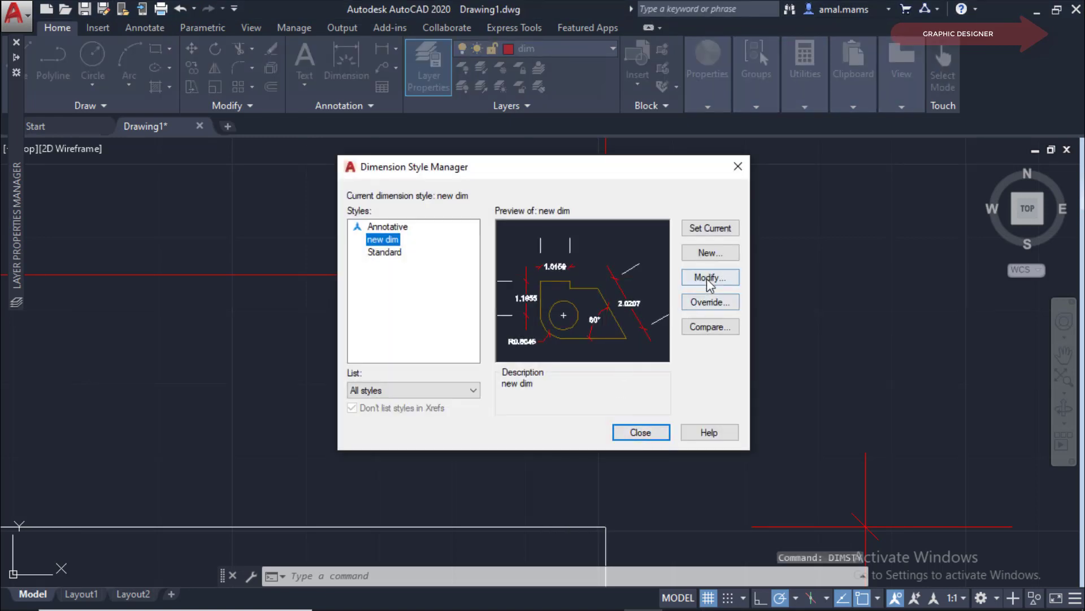
drag(641, 172, 410, 175)
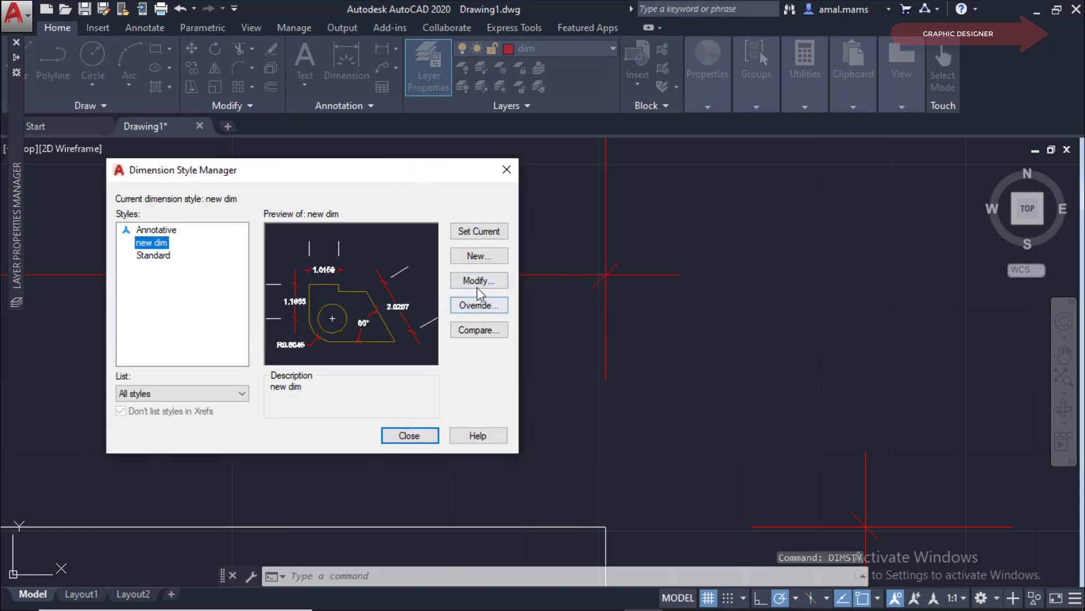
click(477, 285)
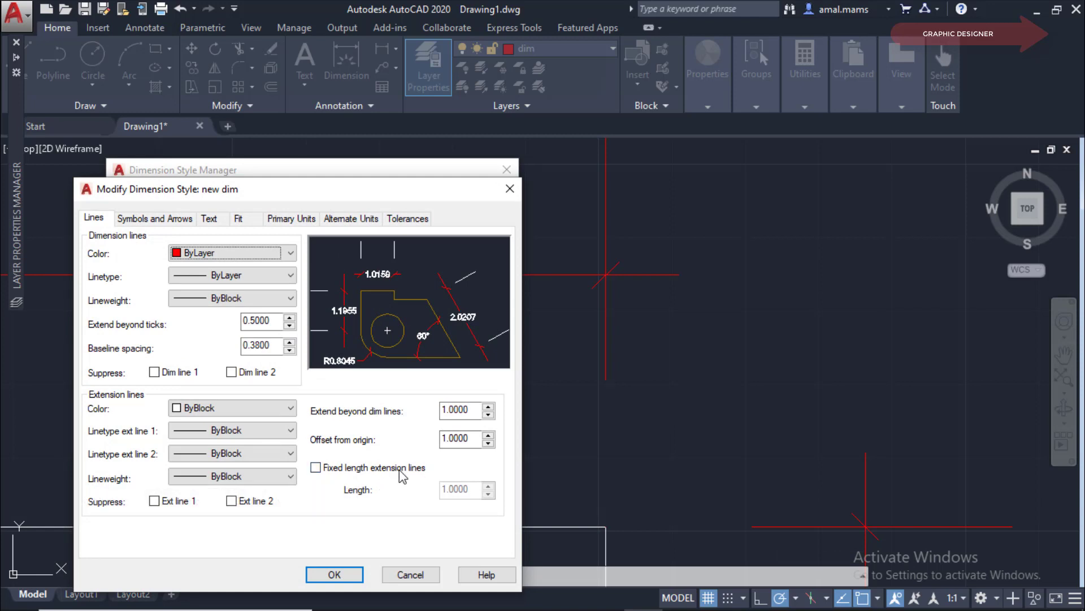
click(316, 468)
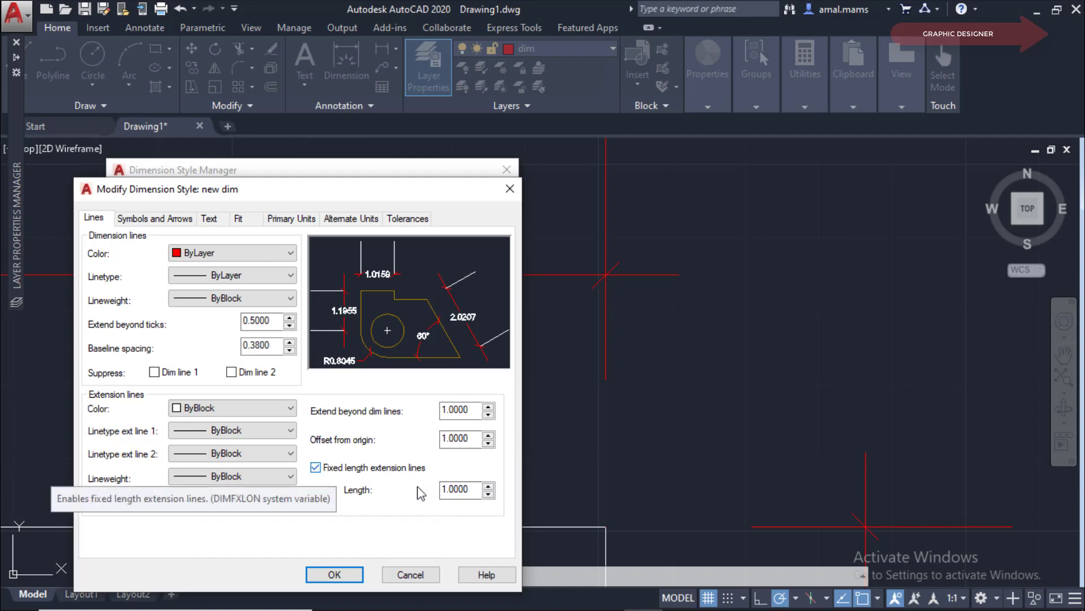
click(315, 467)
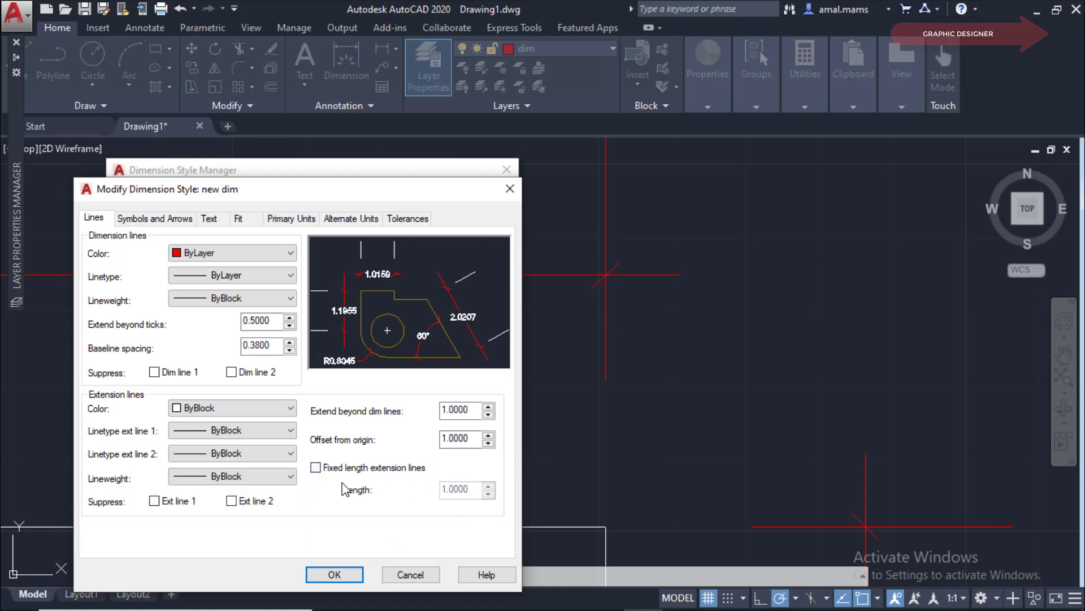
click(406, 576)
Step: Close the style manager and undo the last dimension style change
click(407, 433)
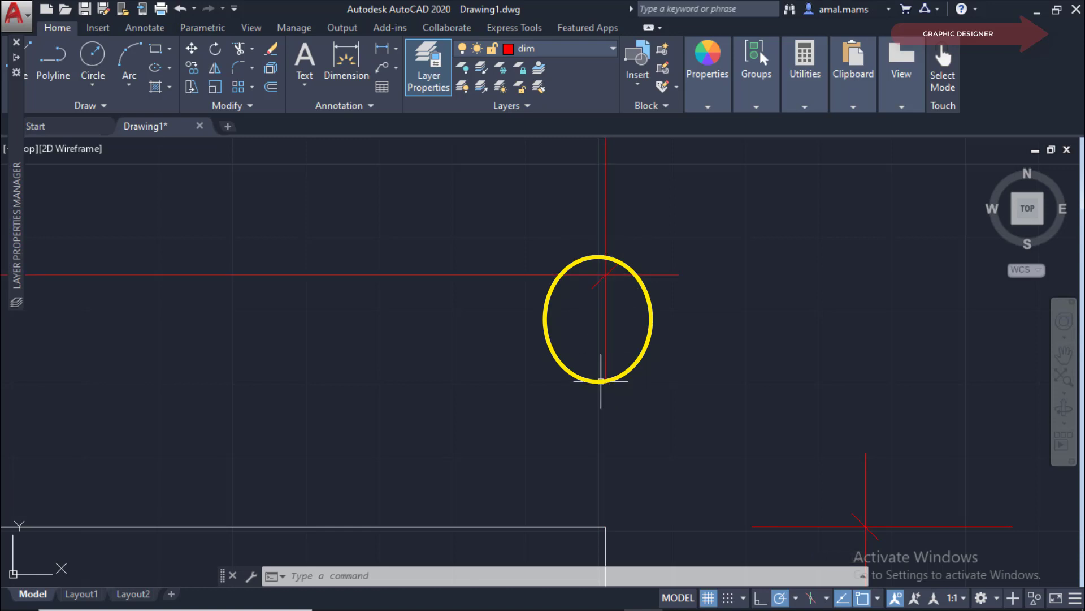
scroll(574, 387, up, 1)
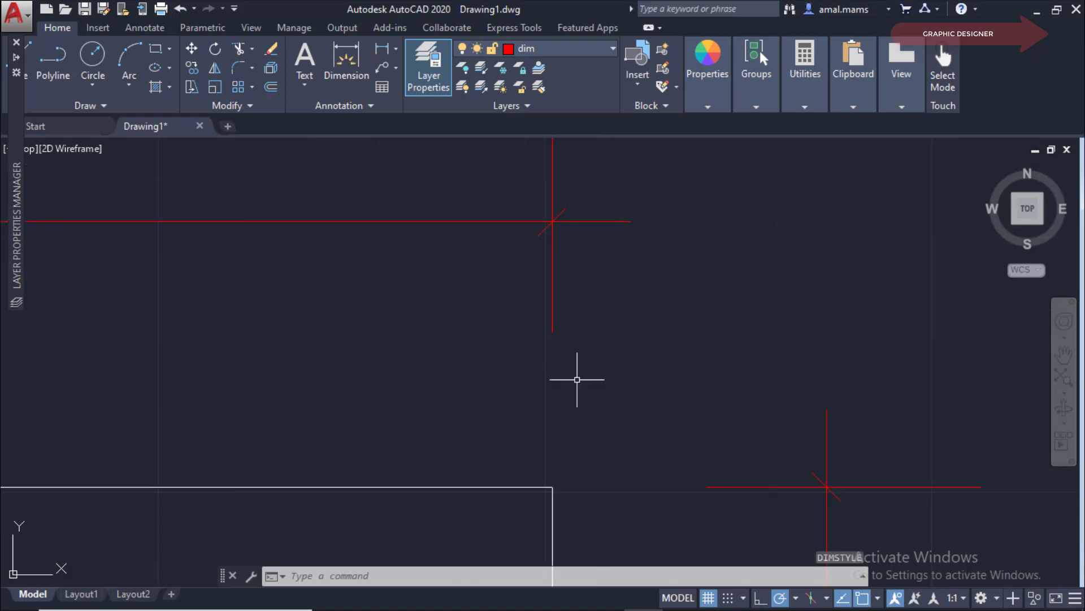
click(181, 11)
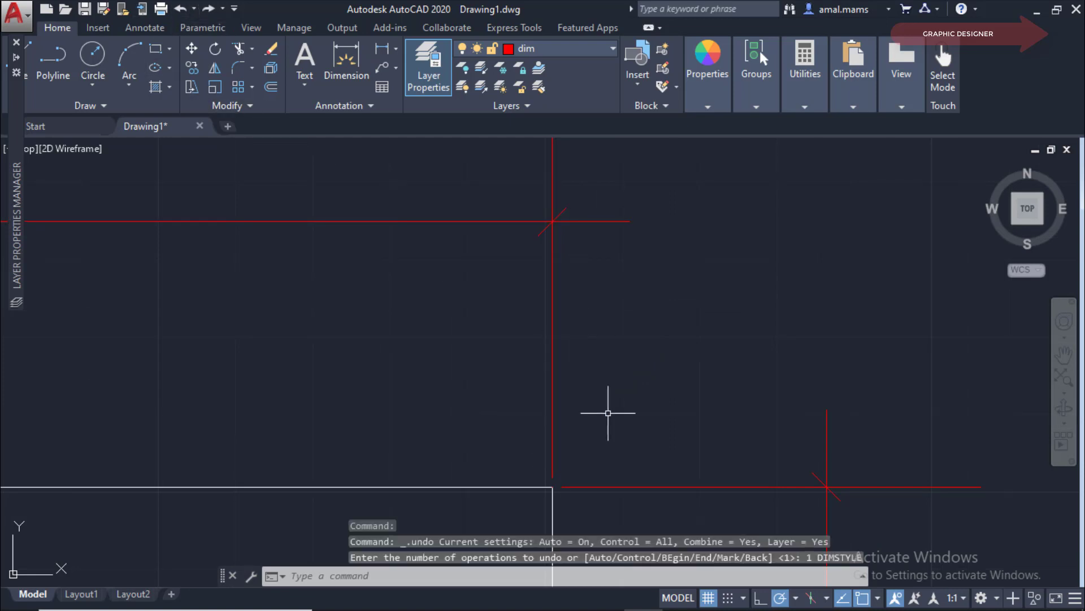
Step: Turn on fixed-length extension lines (1.0000) in the new dim style via DIMSTYLE
text(DI)
text(M)
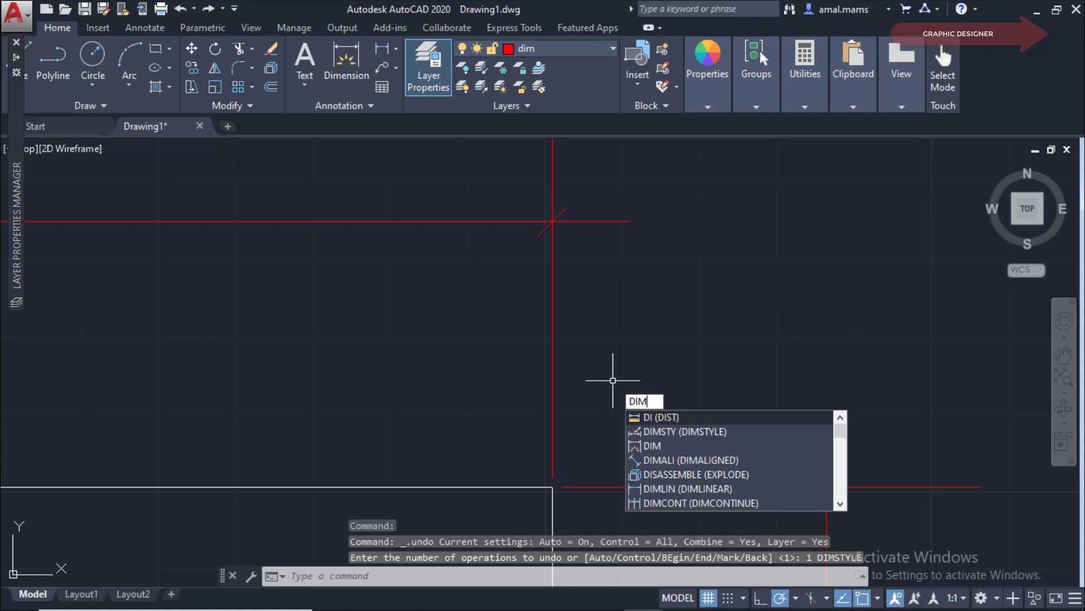
text(STY)
key(Return)
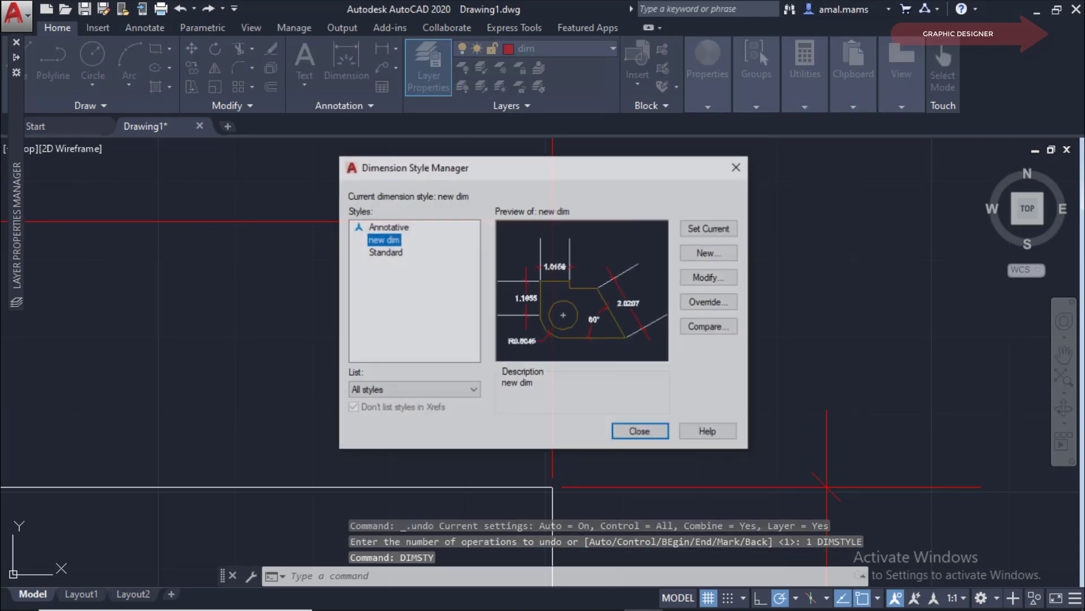
drag(552, 170, 283, 167)
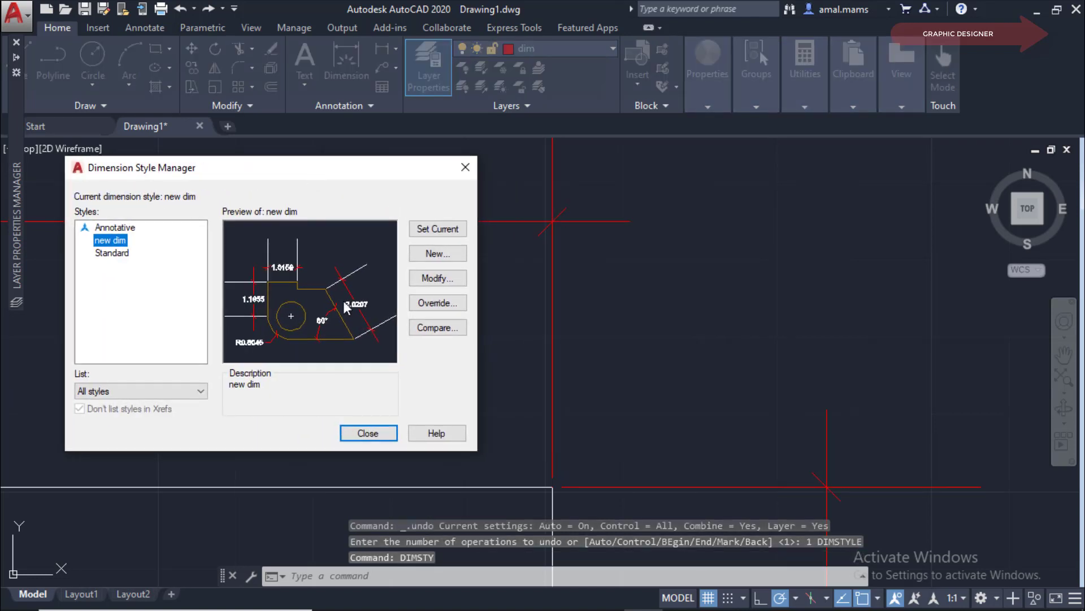
click(438, 278)
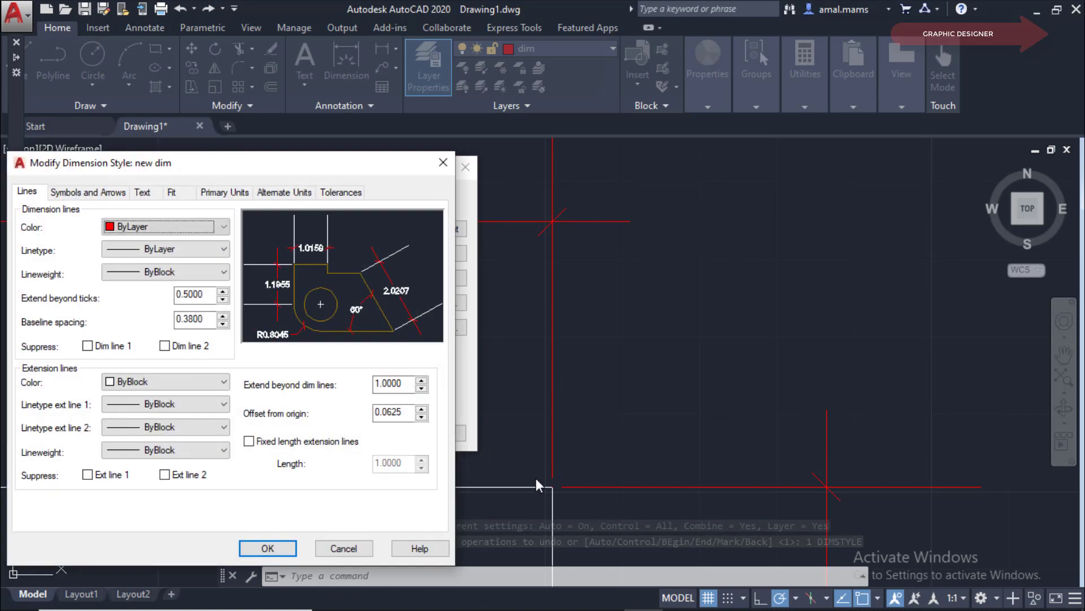
click(249, 441)
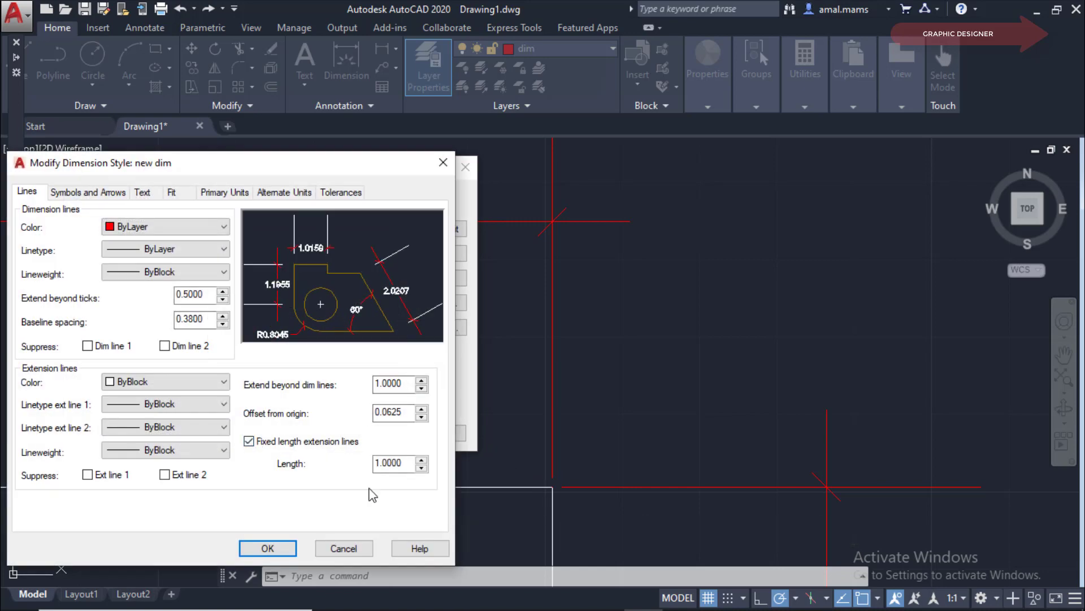
click(272, 548)
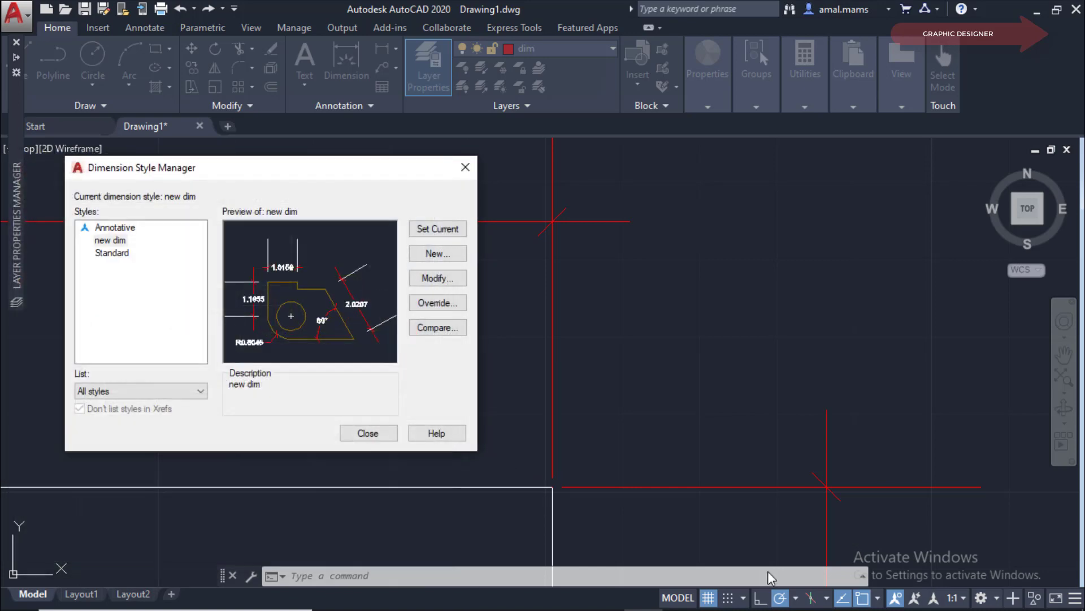
Step: Close the style manager, then preview and cancel a 1.0113 linear dimension at the red intersection
click(363, 439)
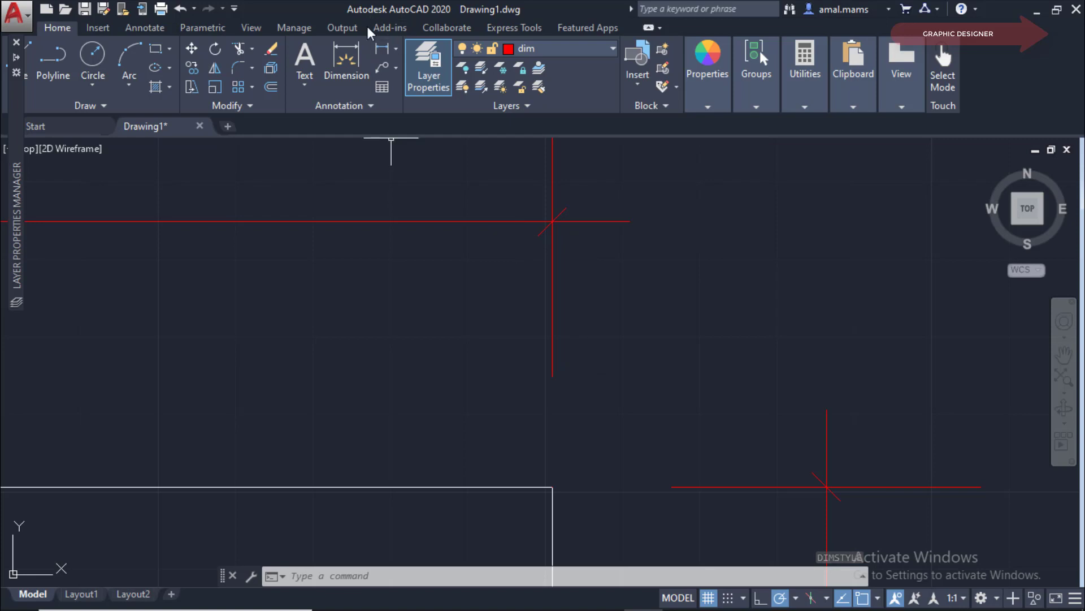
click(382, 50)
click(552, 221)
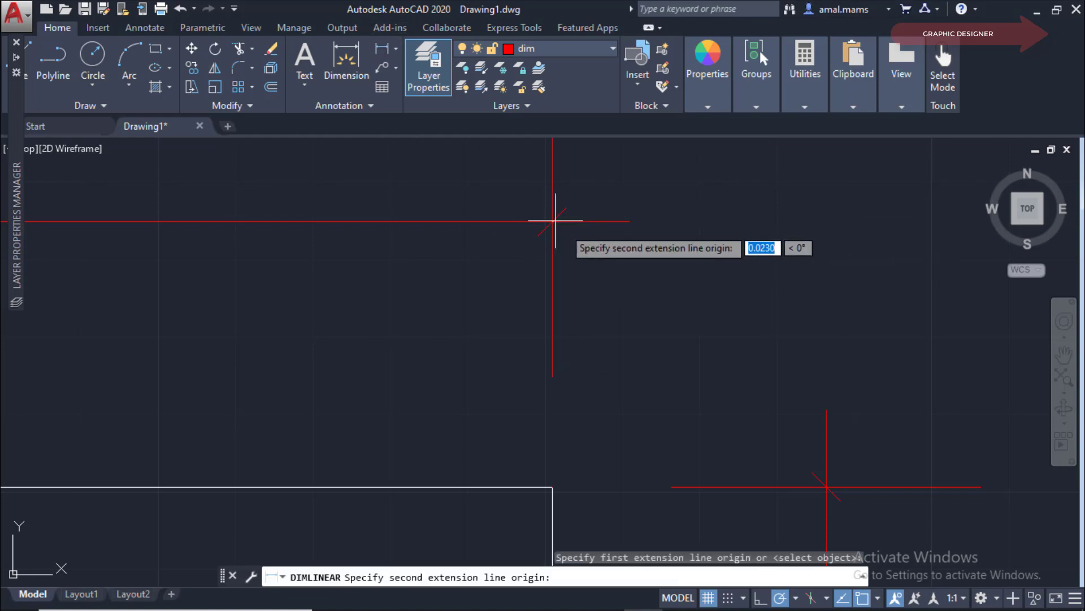
click(553, 377)
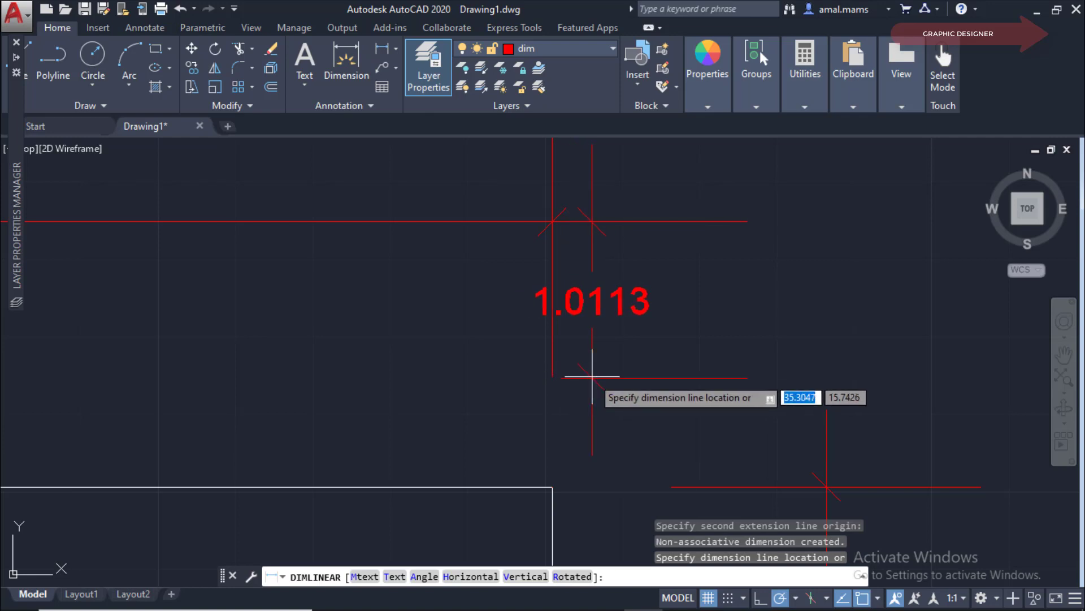
key(Escape)
Step: Start another linear dimension from the white rectangle corner and cancel it
key(Return)
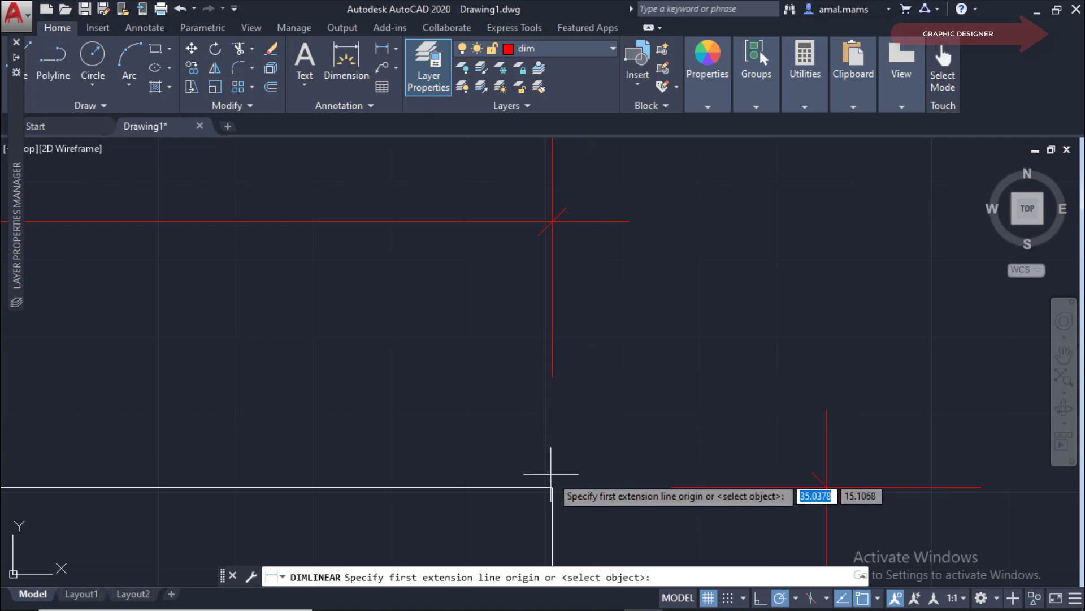
click(553, 486)
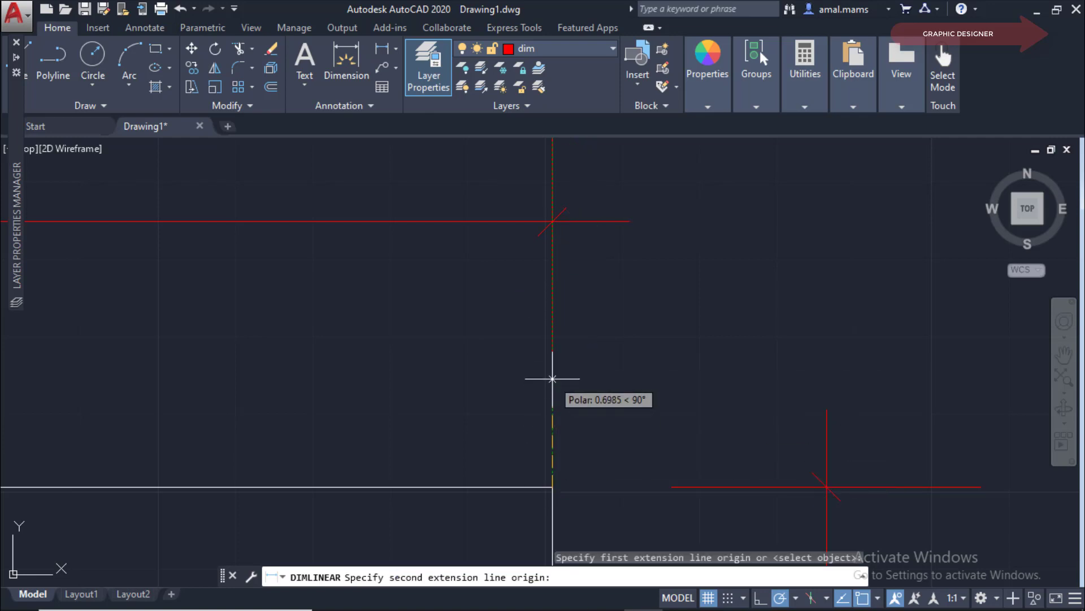
click(559, 377)
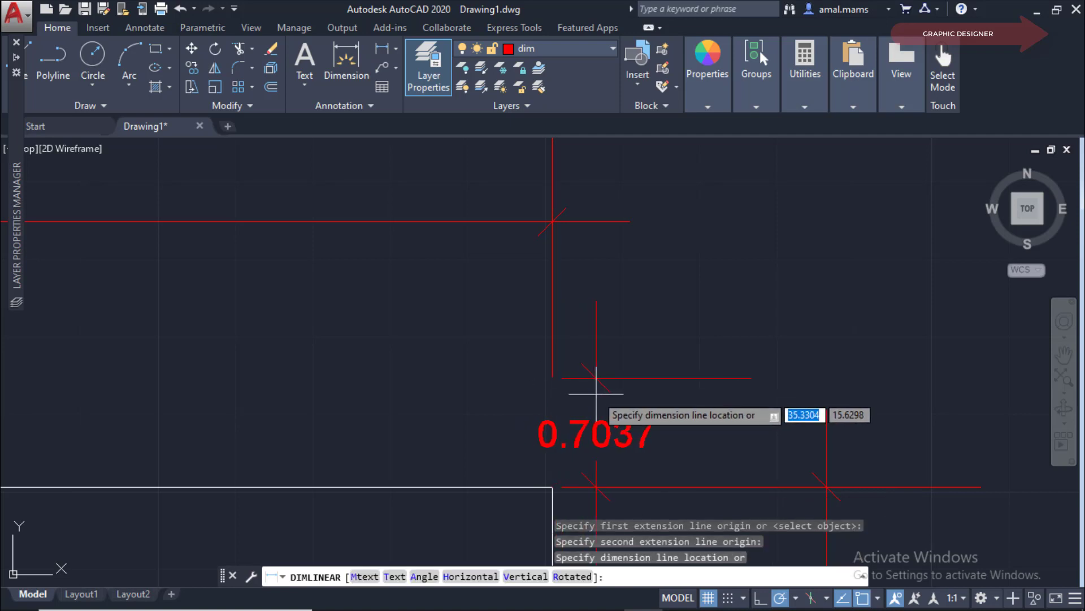
key(Escape)
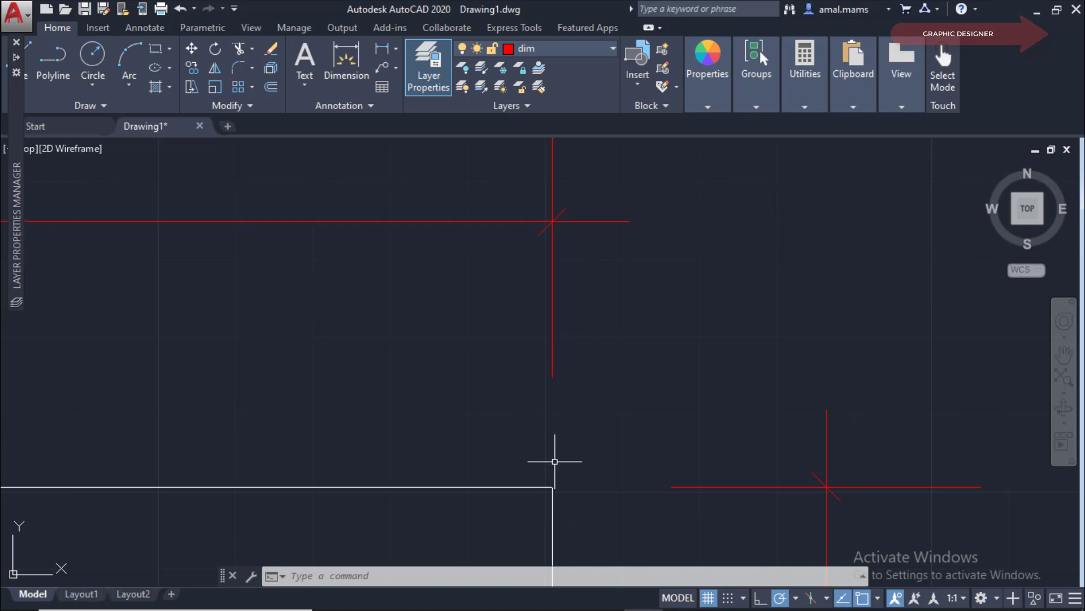
Step: Give the new dim style ByLayer dimension lineweight and yellow extension lines, then close the manager
text(D)
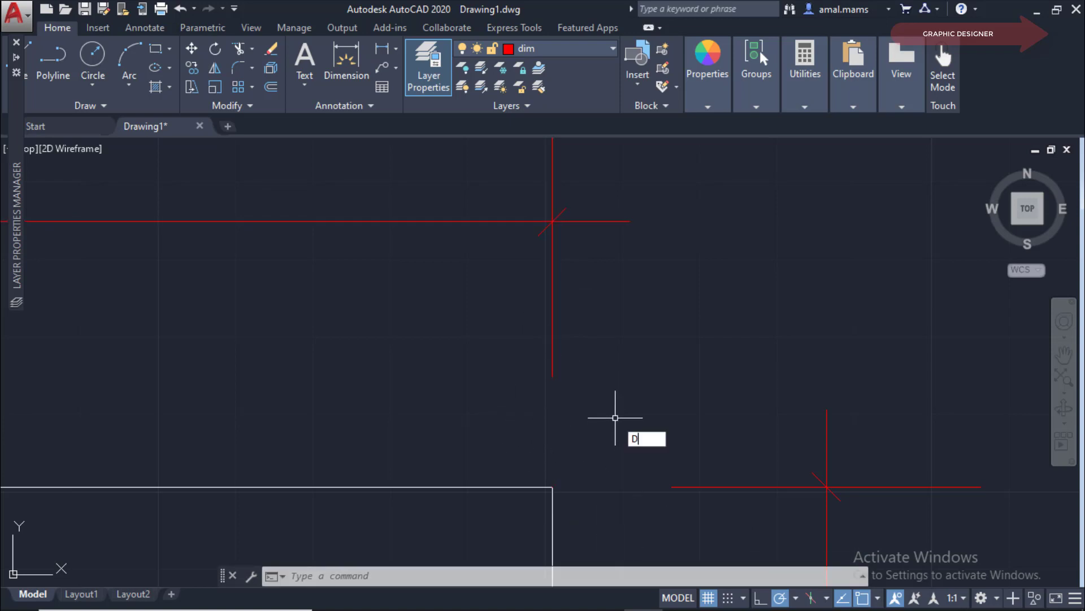
text(MSTYLE)
key(Return)
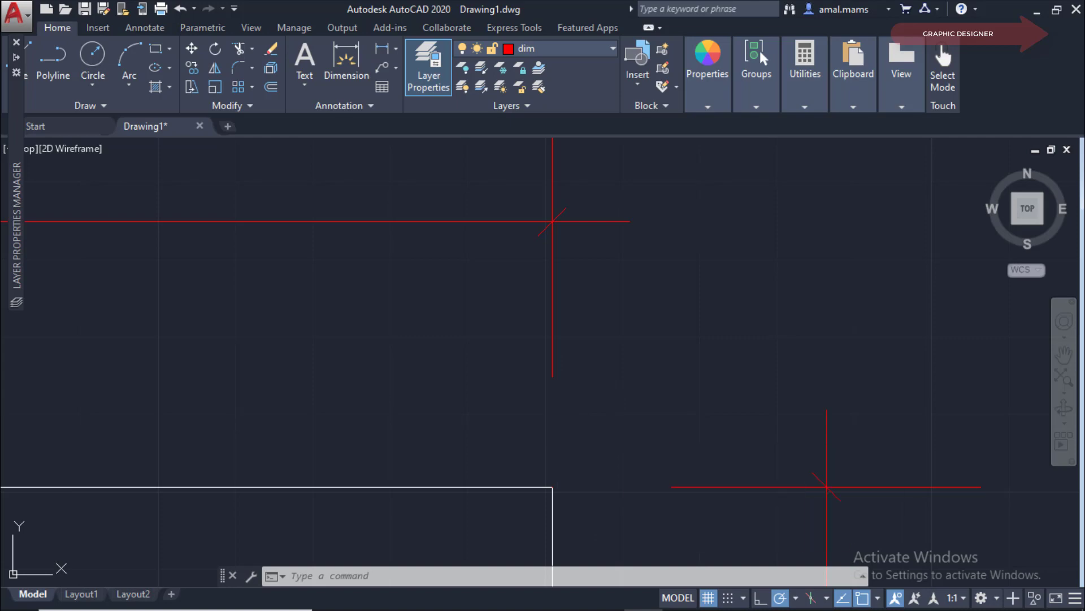
click(708, 277)
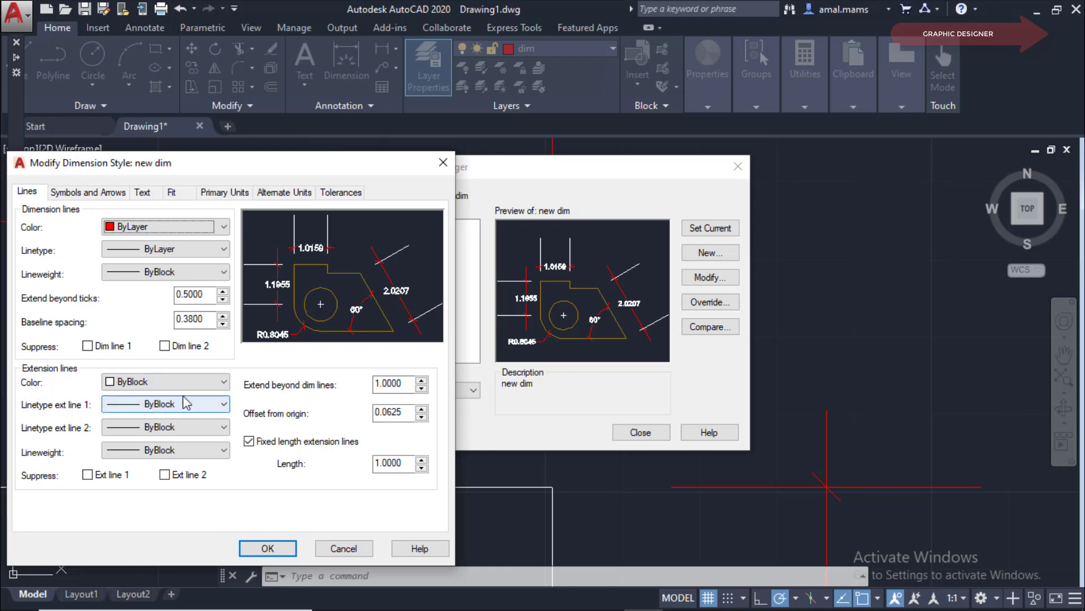
click(223, 384)
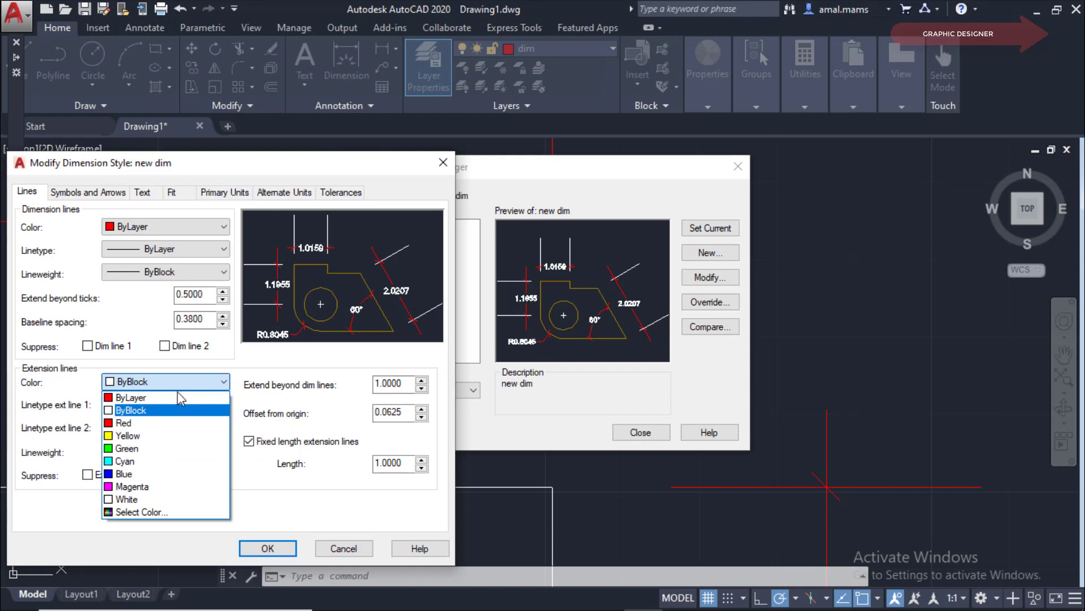
click(141, 398)
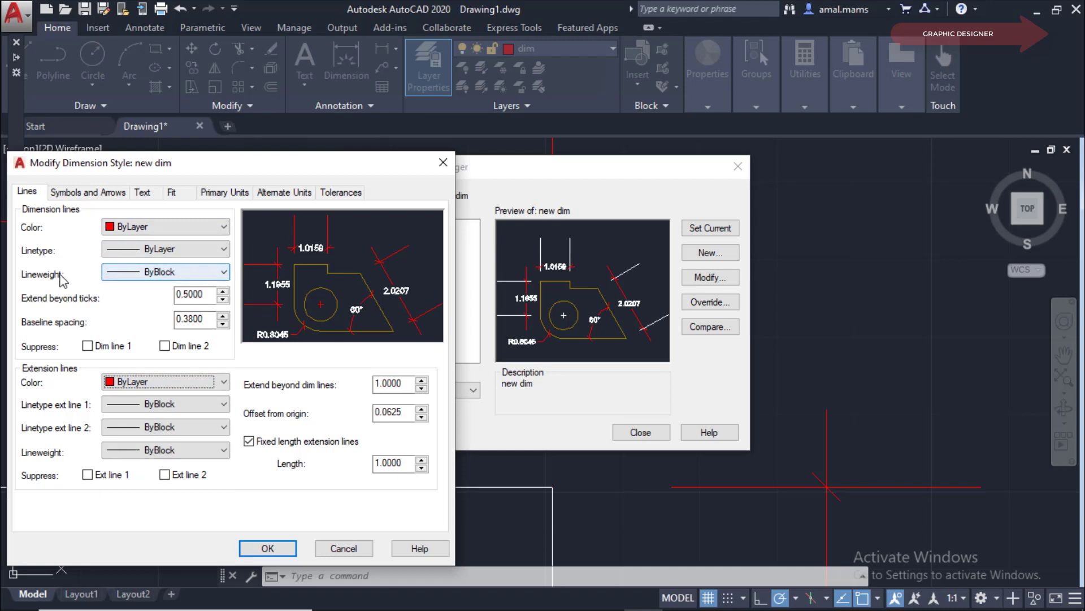
click(224, 272)
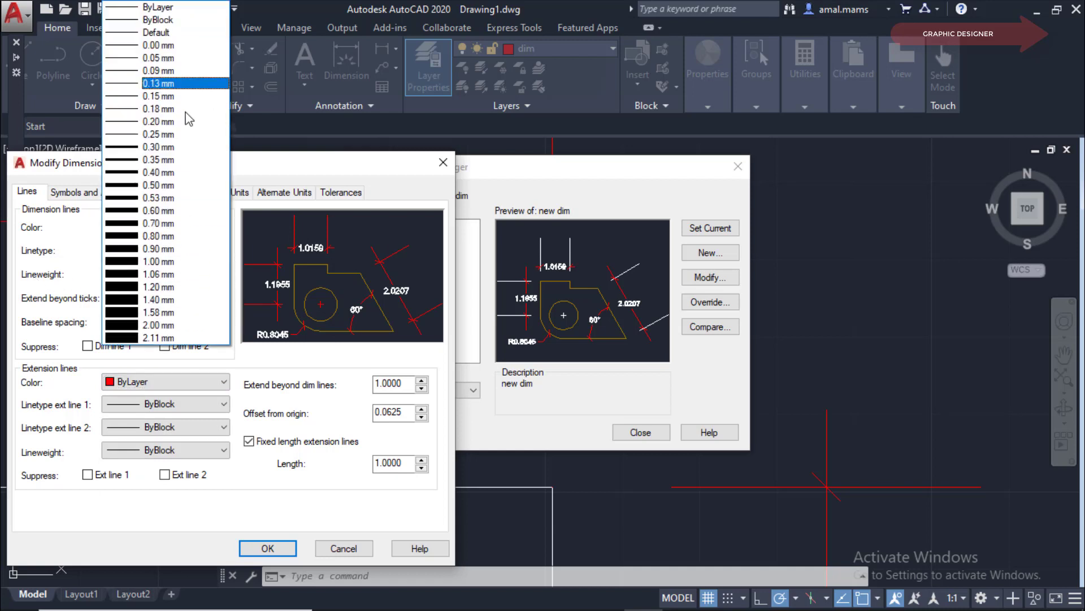
click(164, 7)
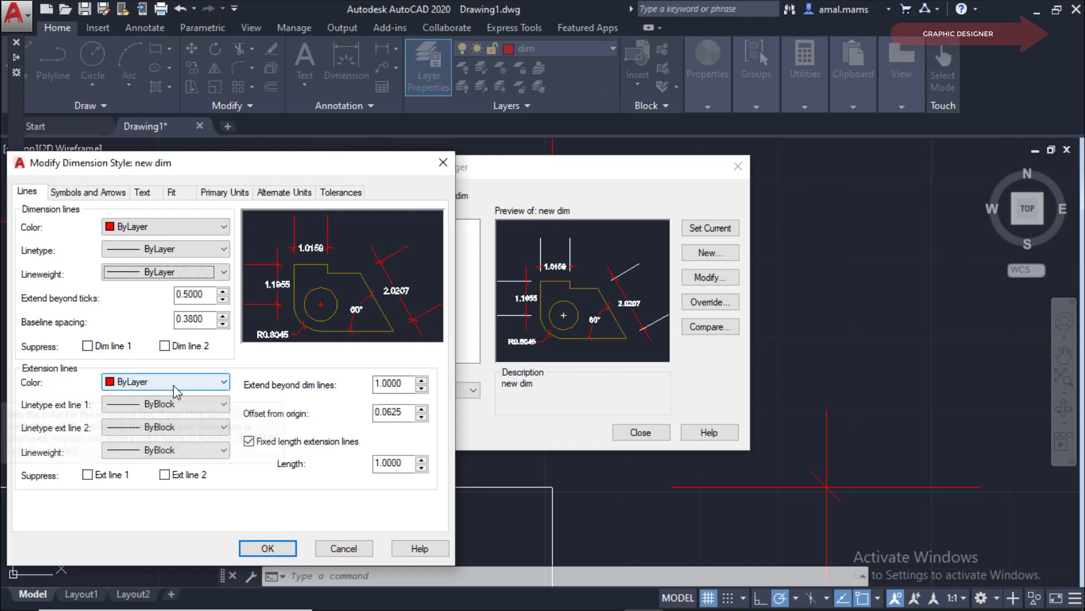
click(225, 385)
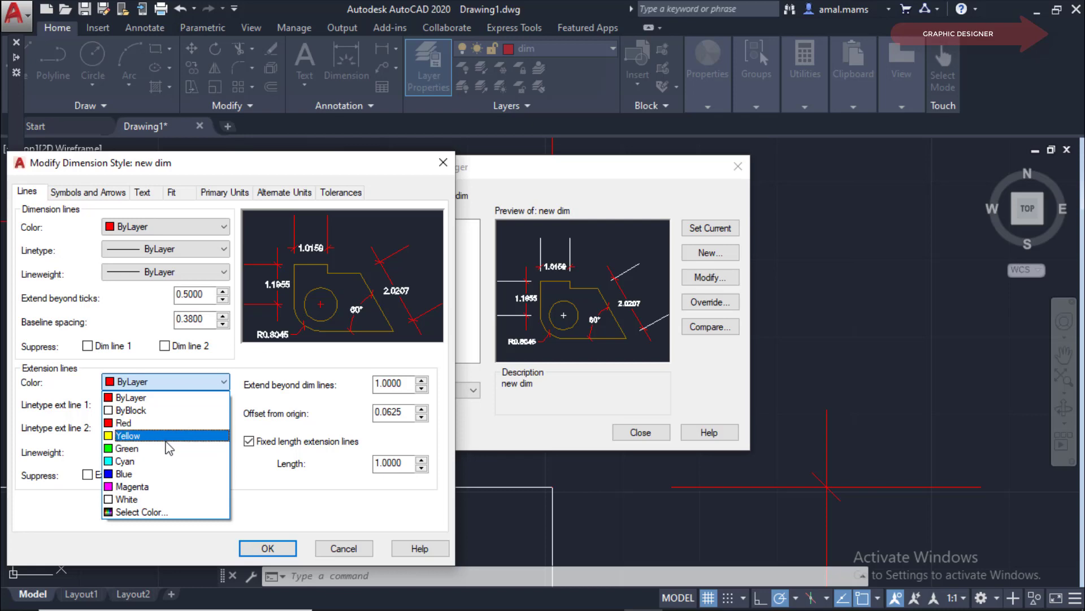
click(125, 437)
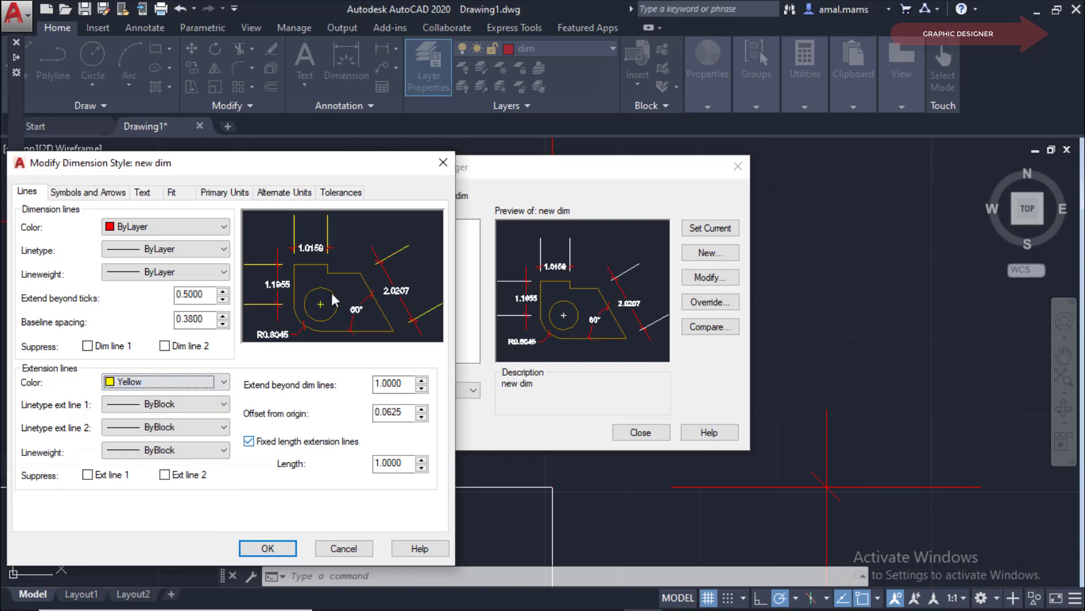
click(268, 554)
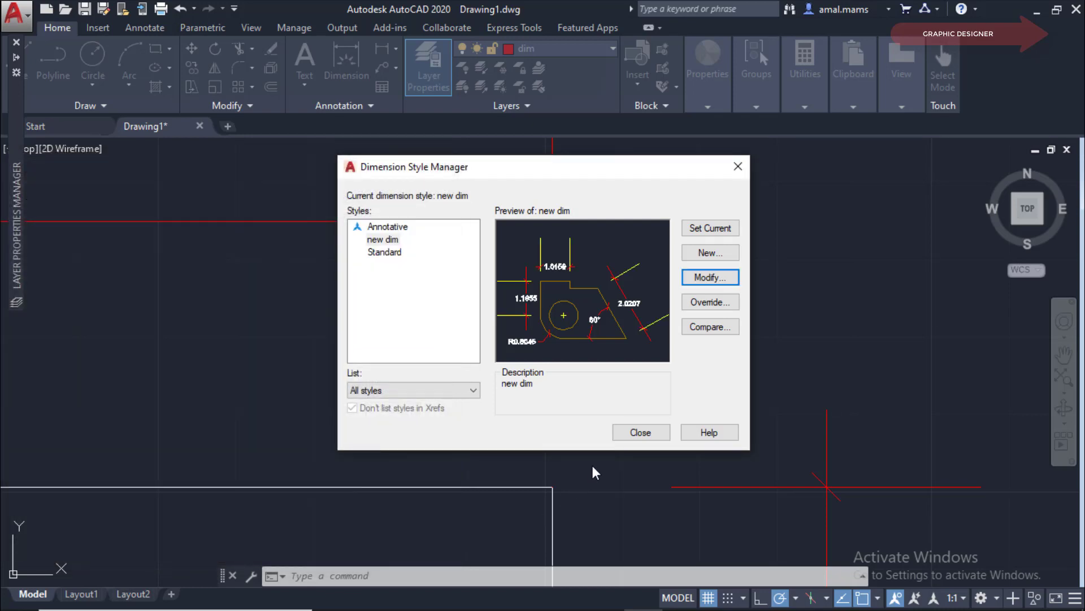
click(634, 434)
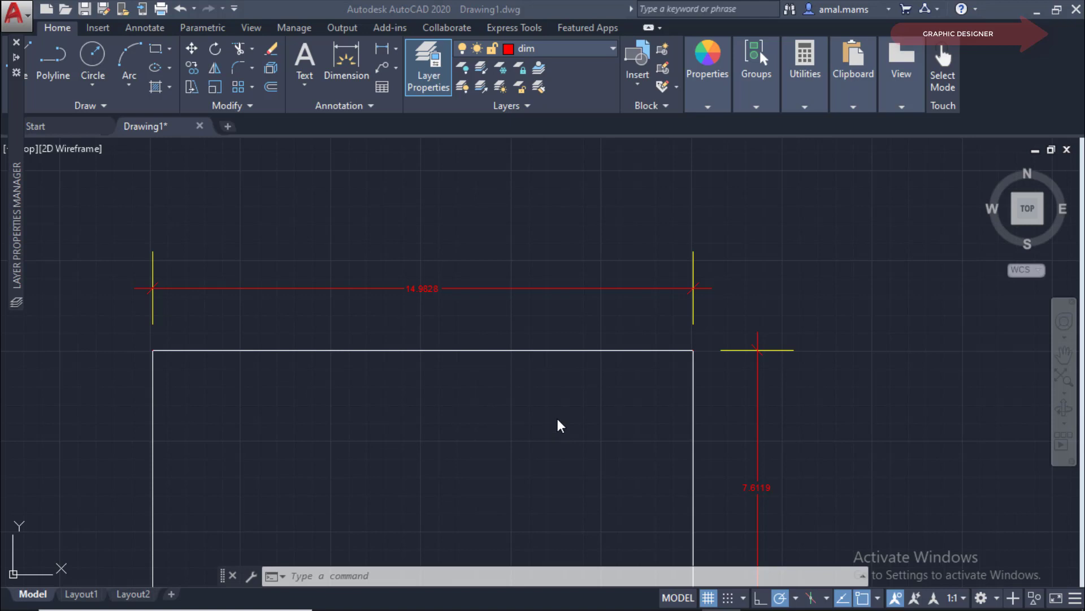
Step: Reopen the new dim Lines settings and try suppressing both extension lines, restoring the first
text(DIM)
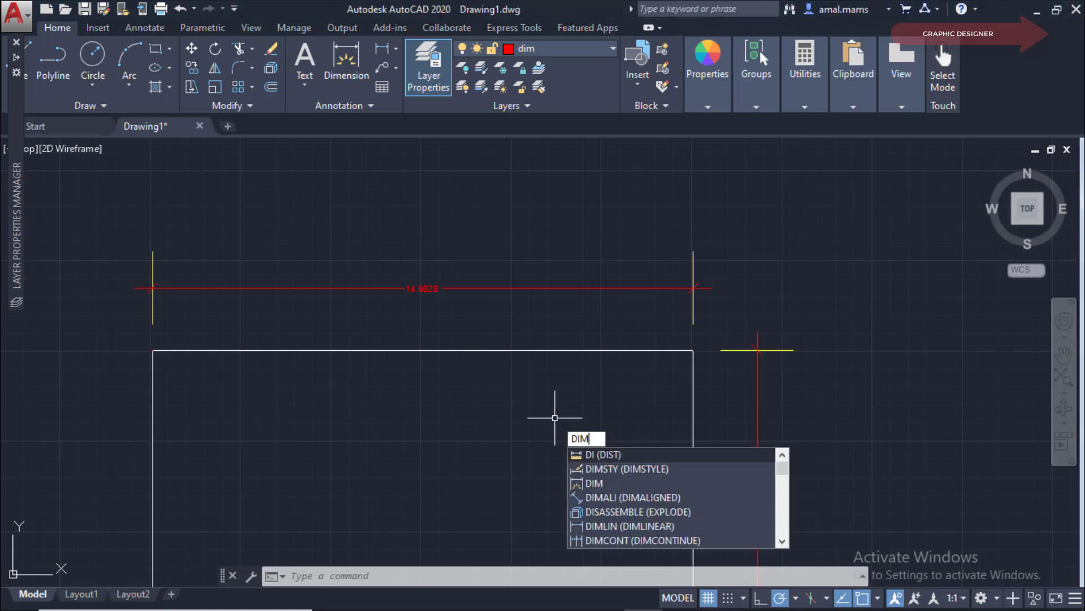
text(STY)
key(Return)
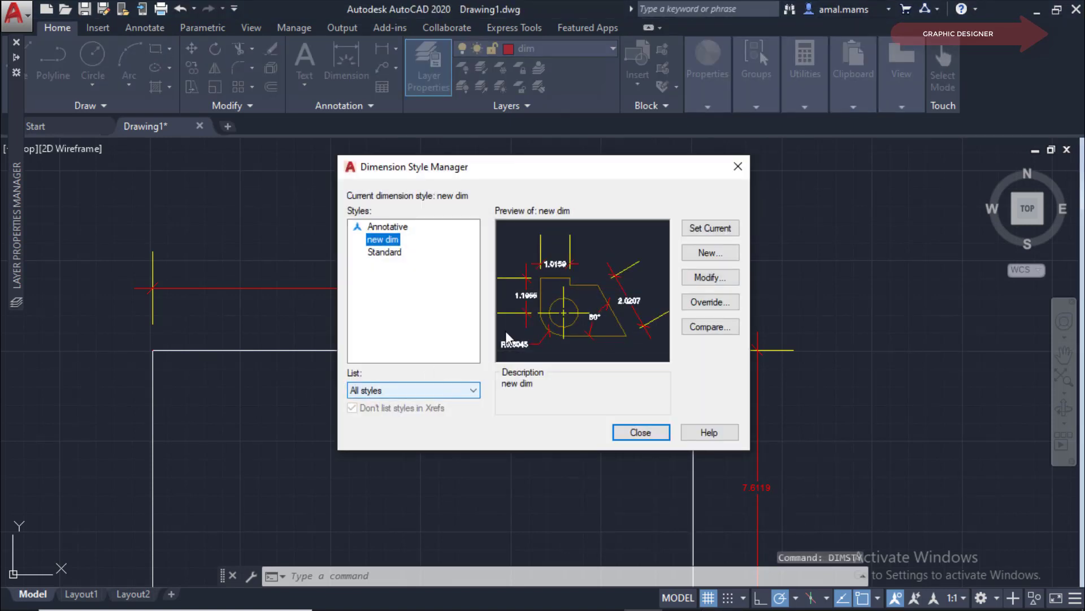
click(710, 278)
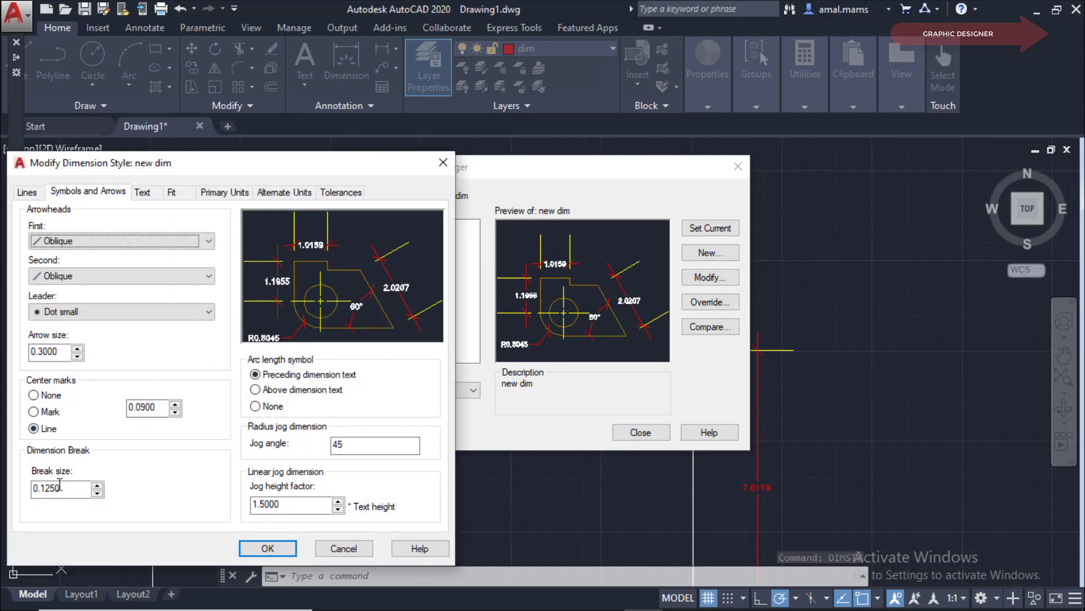
click(26, 192)
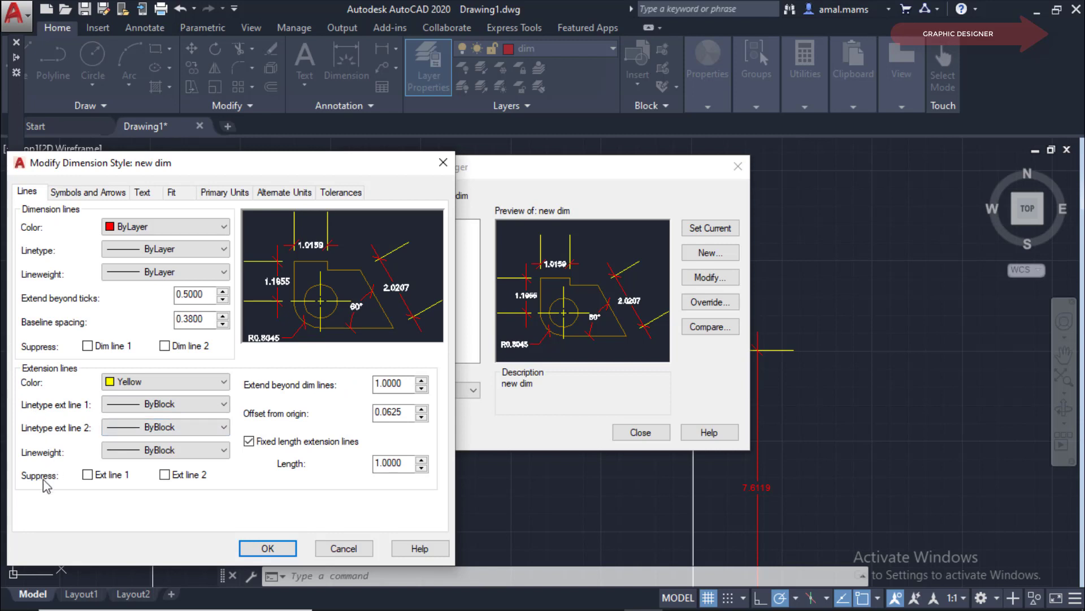
click(88, 475)
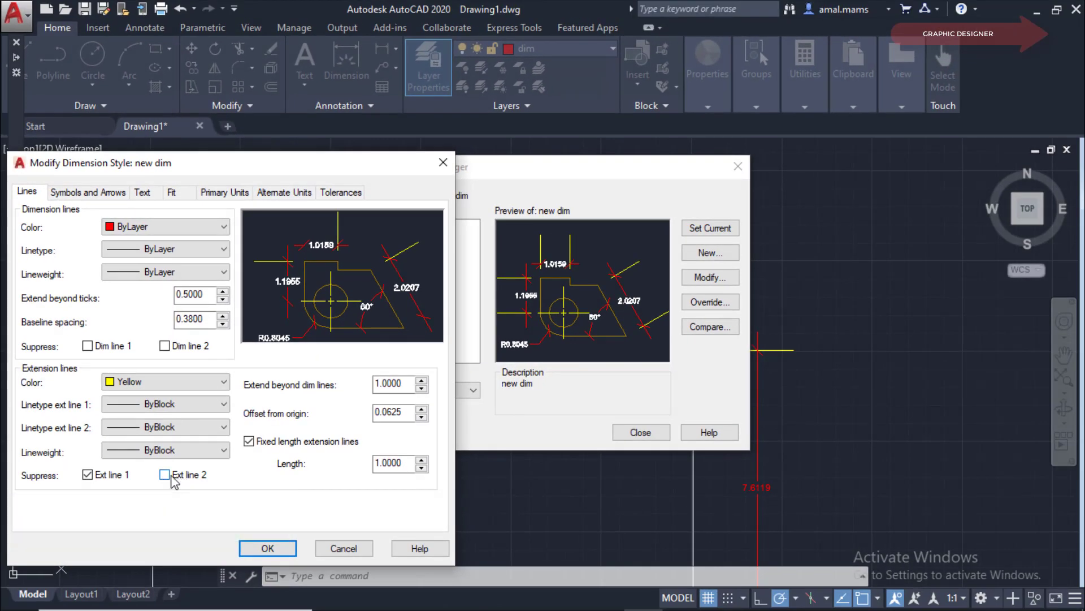
click(172, 476)
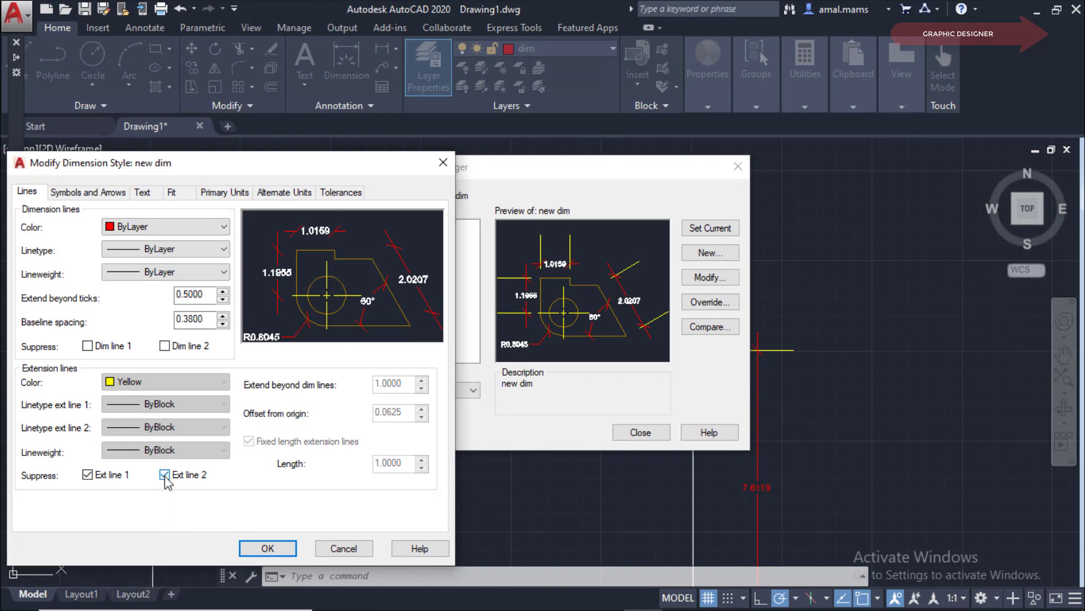
click(86, 475)
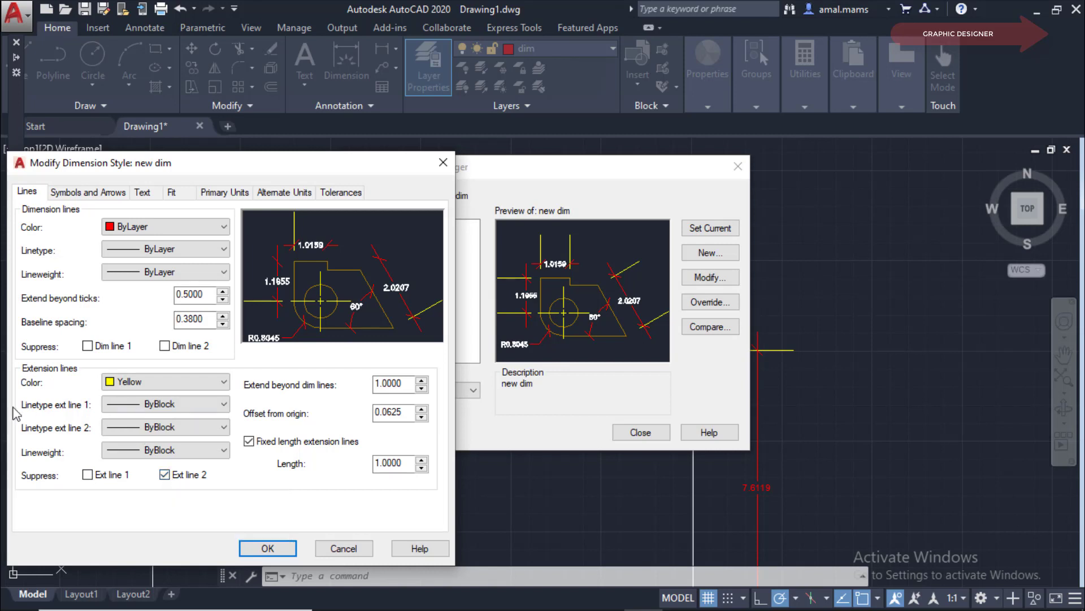
Step: Check both extension-line linetype lists, keeping ByBlock, and restore the second extension line
click(223, 403)
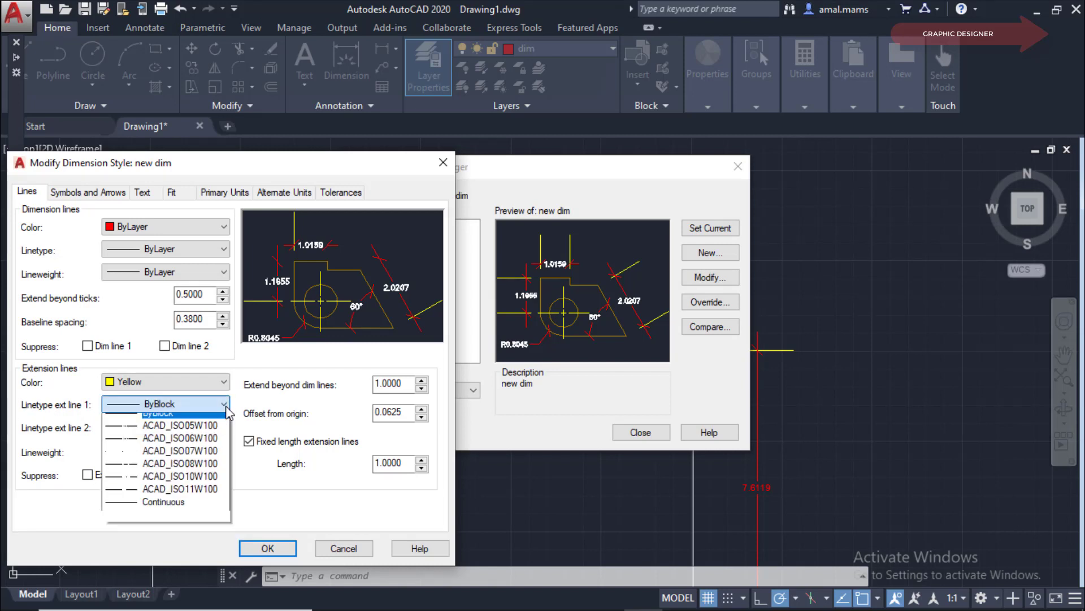
click(57, 512)
click(170, 427)
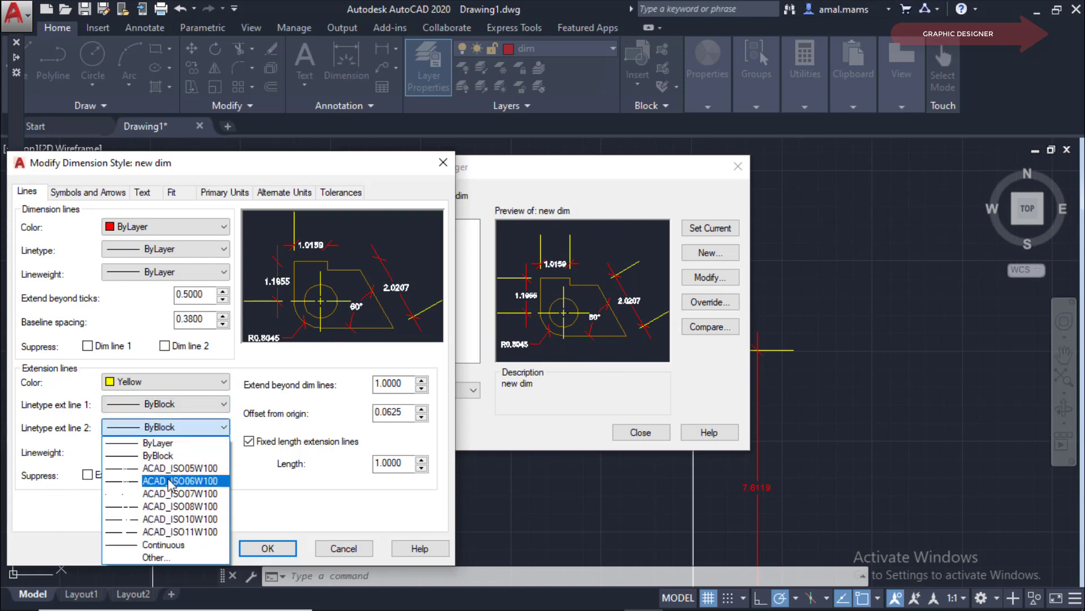
click(65, 518)
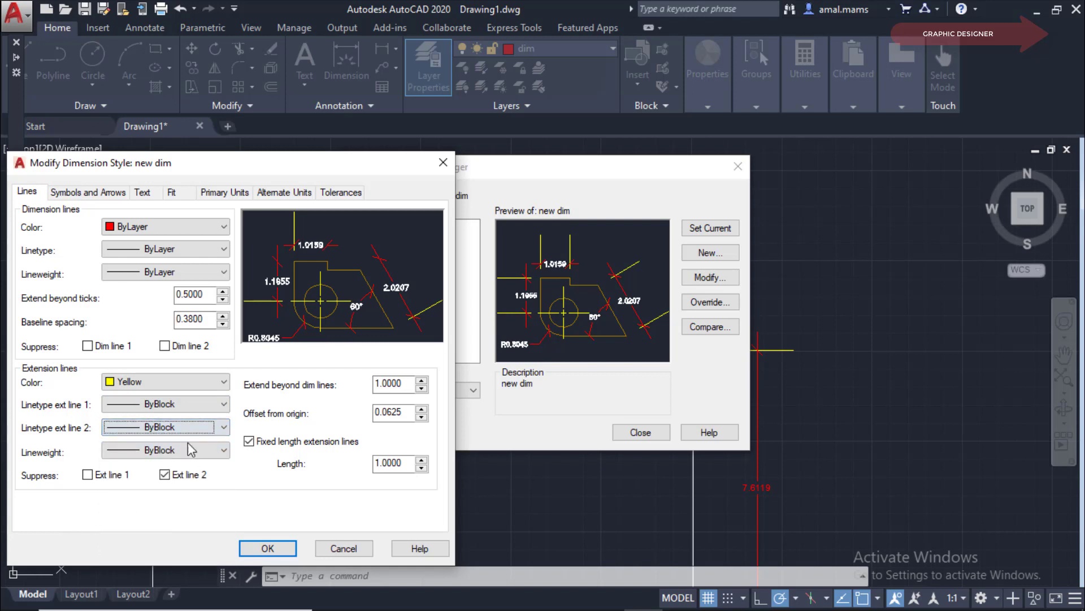
click(165, 476)
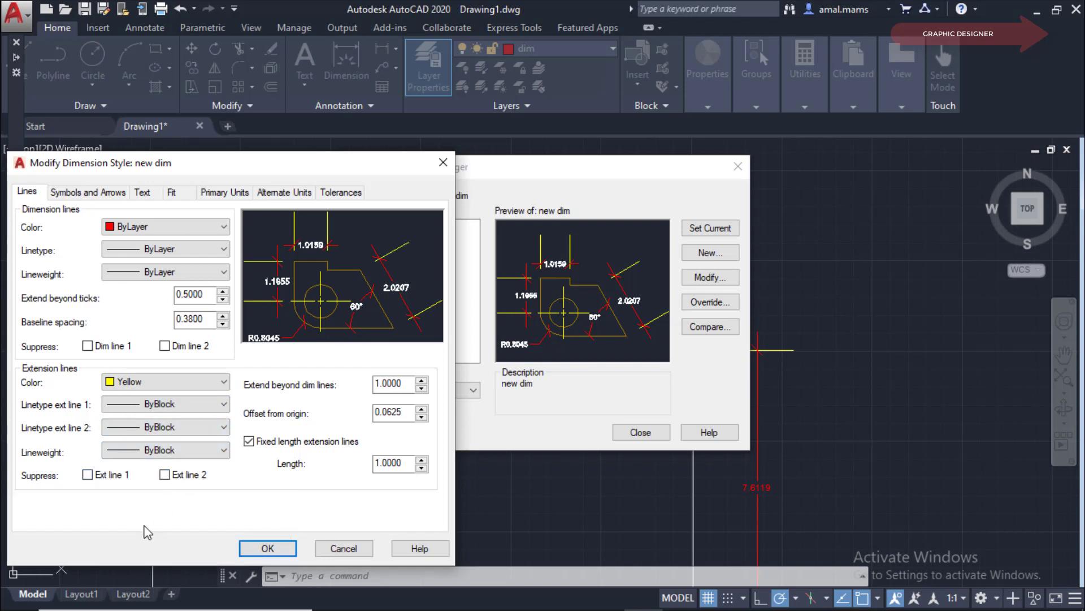
Step: Open the Standard text style from the Text tab and try Californian FB before reverting to Arial
click(148, 199)
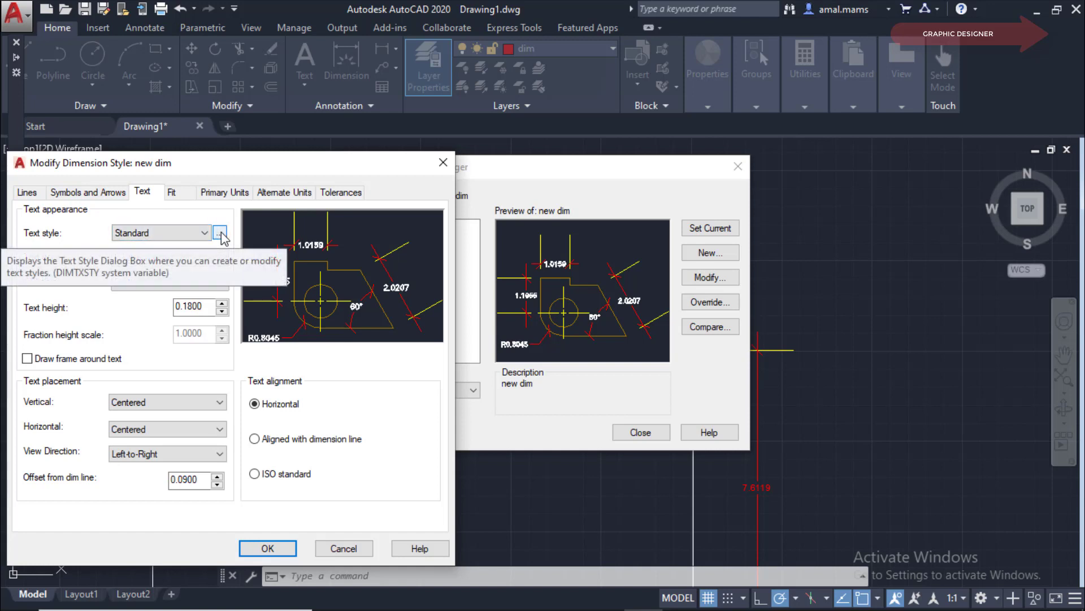
click(221, 234)
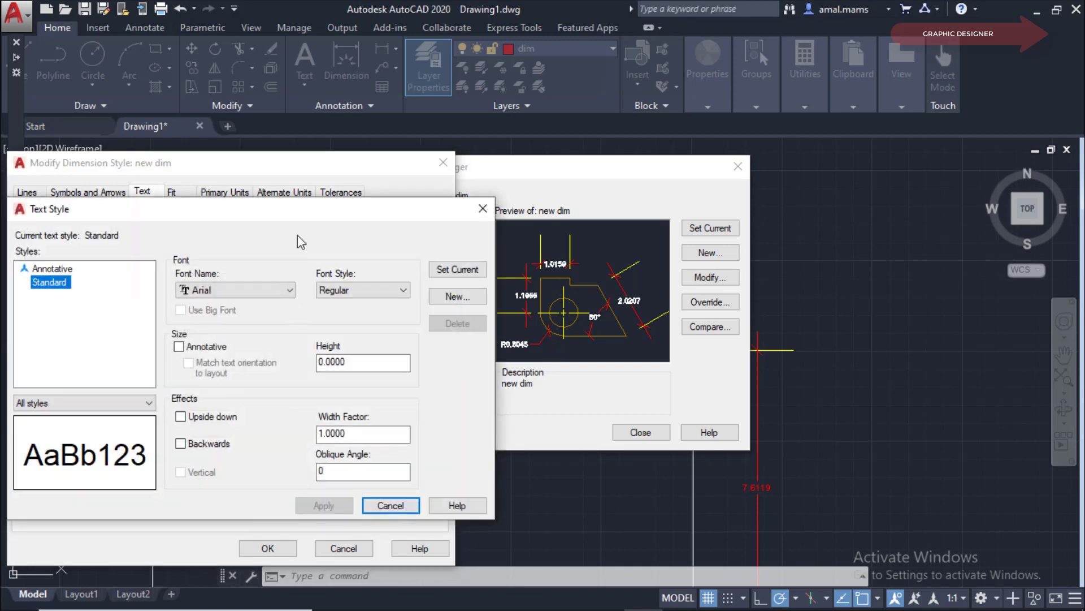
drag(227, 211, 391, 167)
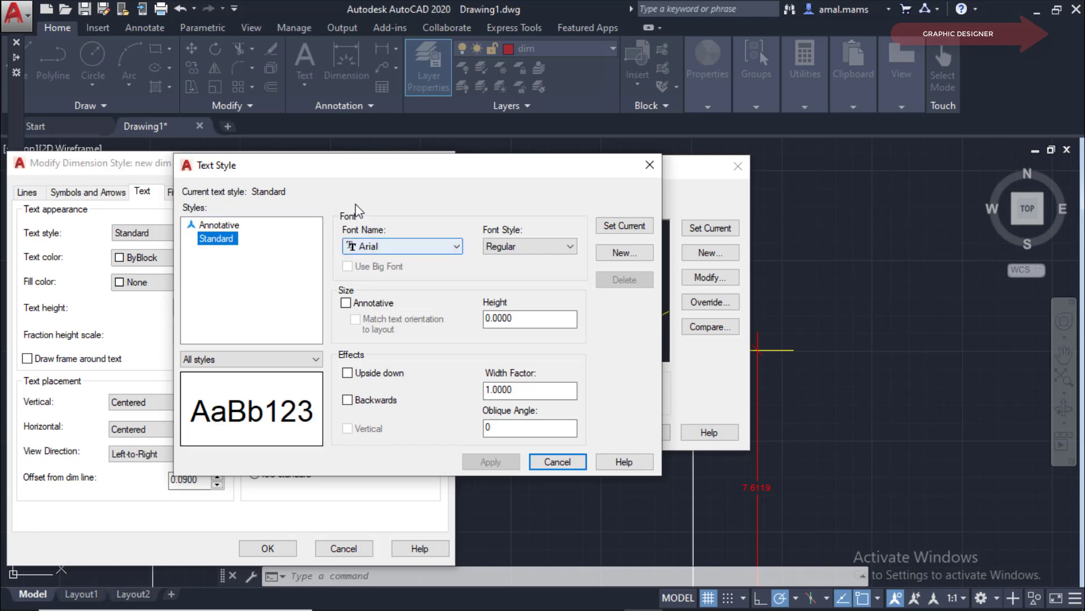
click(455, 256)
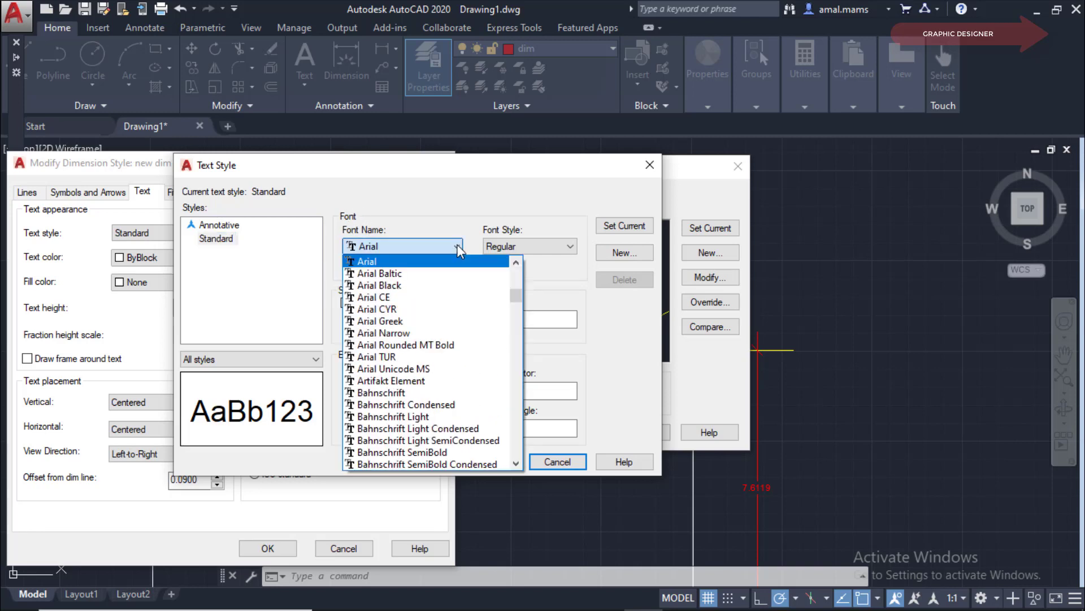
scroll(441, 368, down, 2)
scroll(442, 380, down, 5)
scroll(435, 390, down, 5)
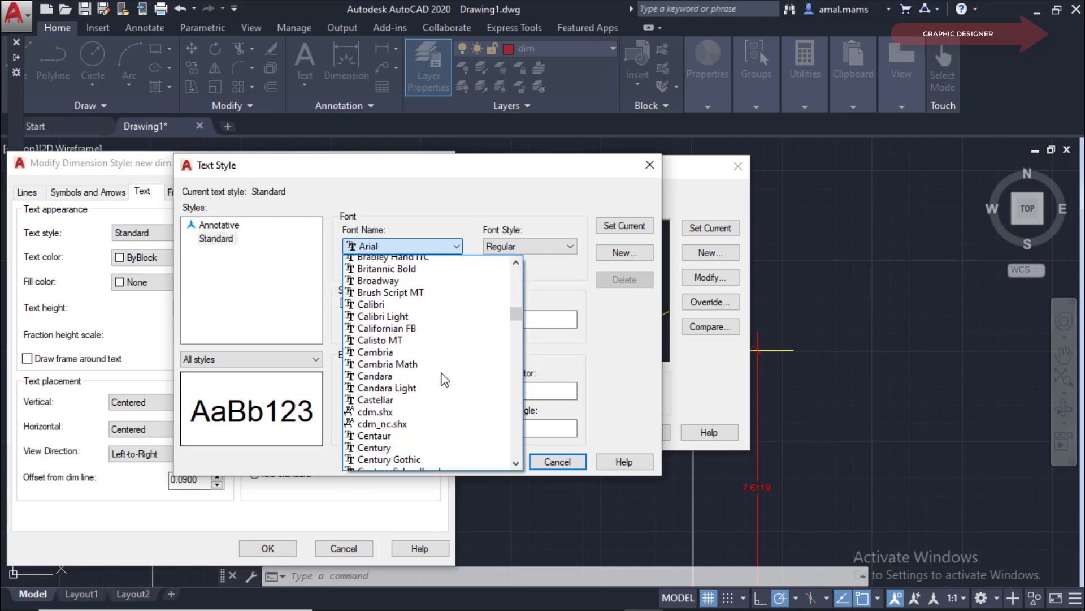
scroll(424, 407, down, 3)
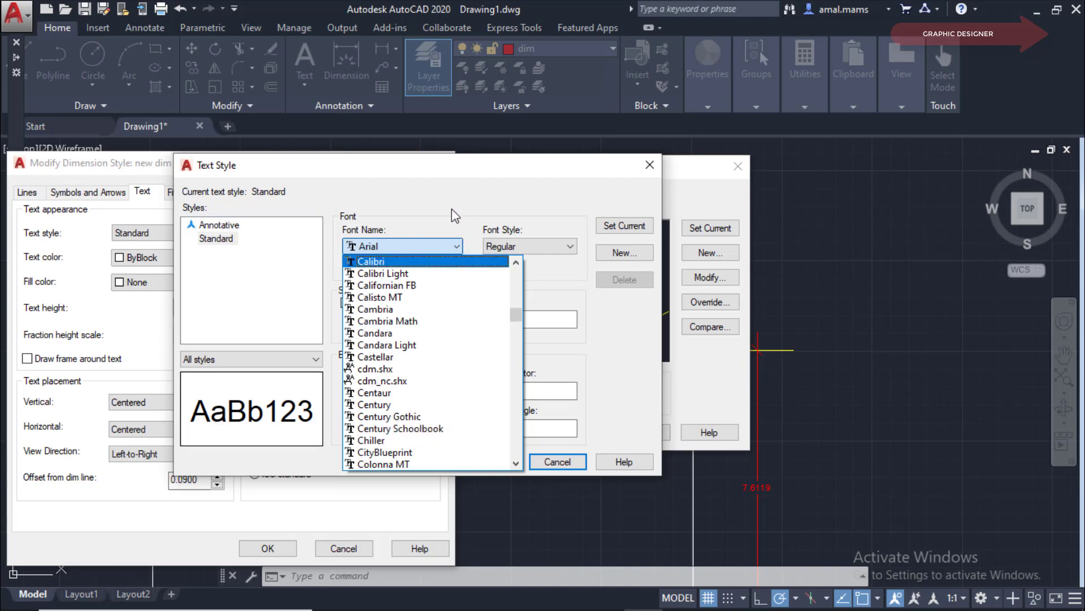
click(393, 286)
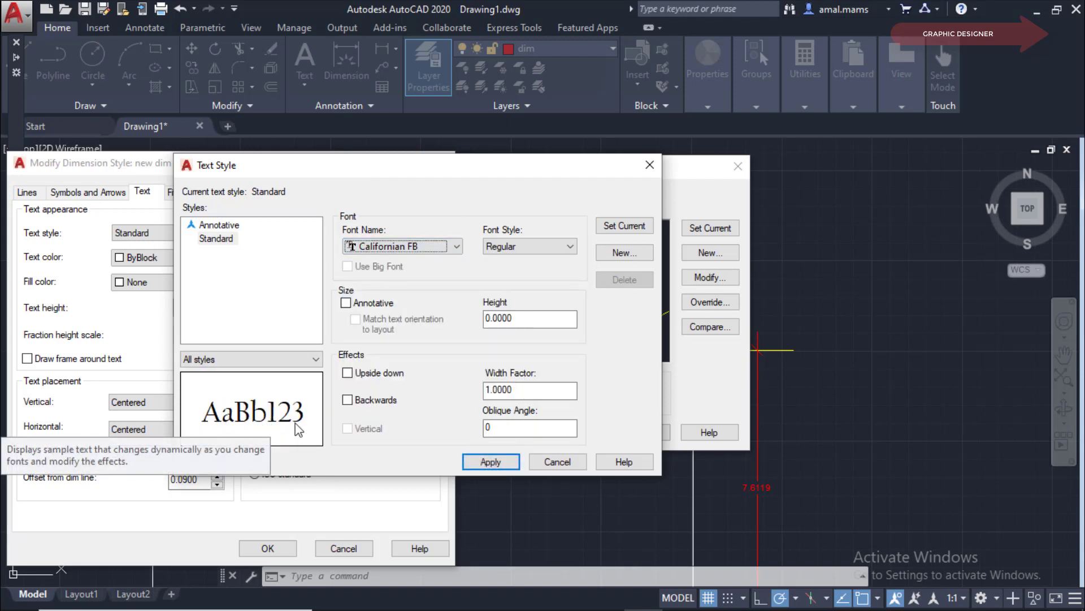
click(455, 246)
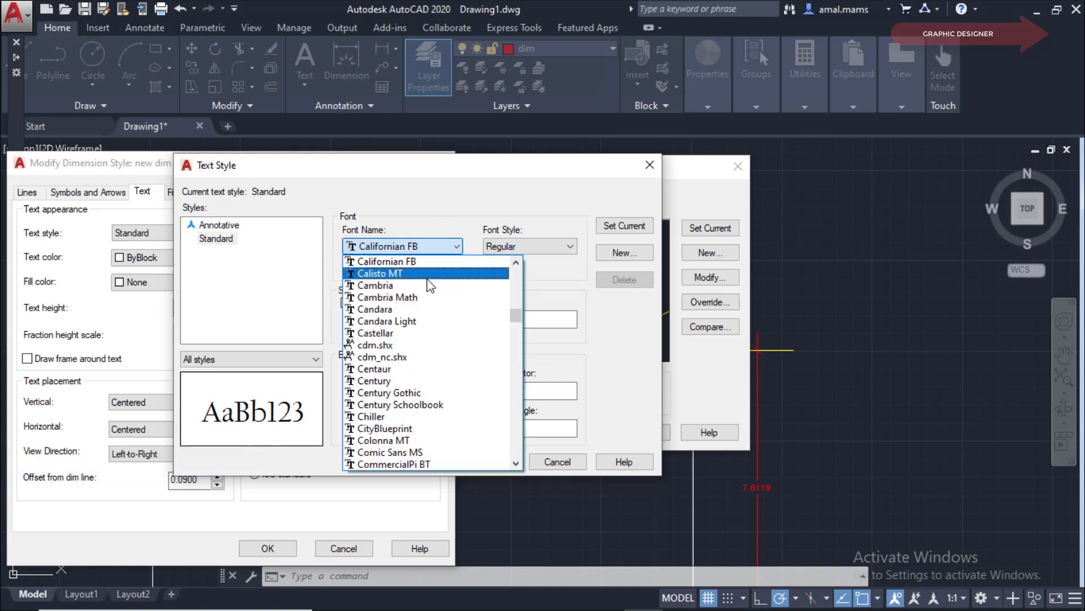
scroll(446, 348, up, 10)
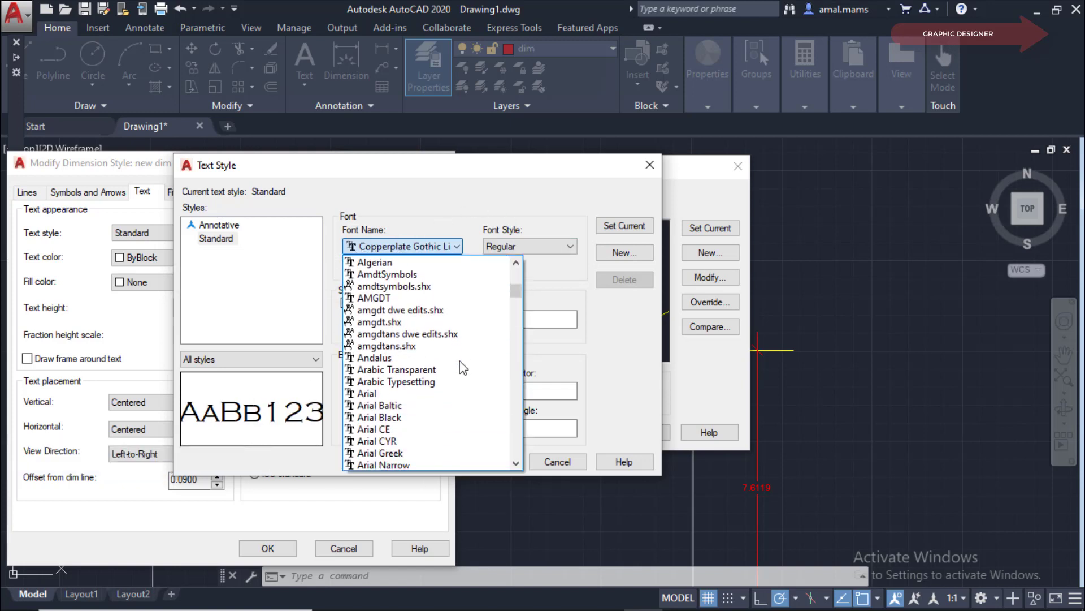
click(453, 396)
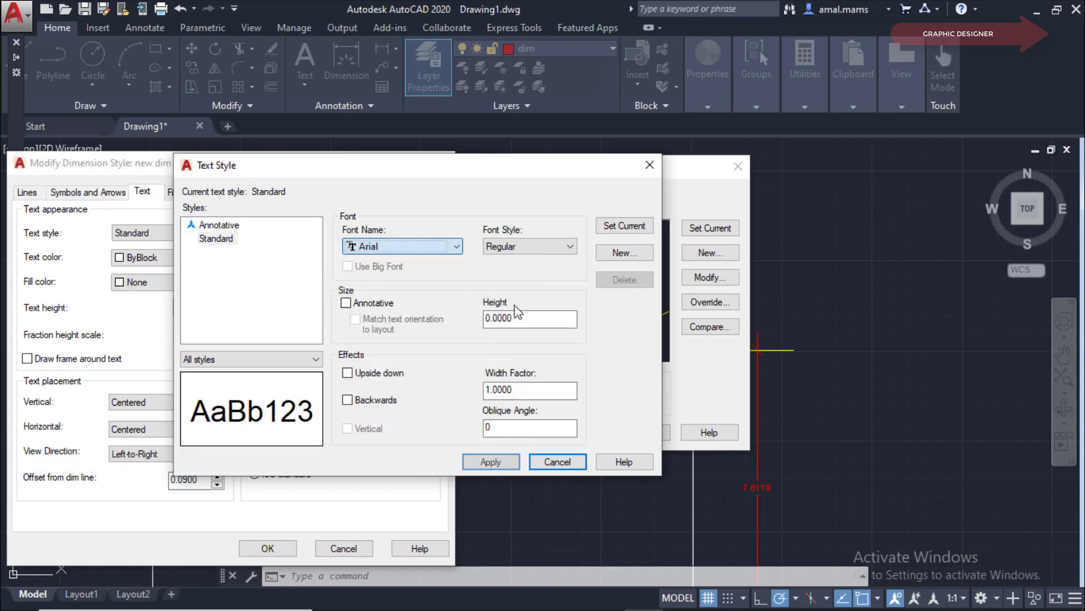
Step: Try Bold and Bold Italic font styles, then set the Standard style back to Regular
click(570, 246)
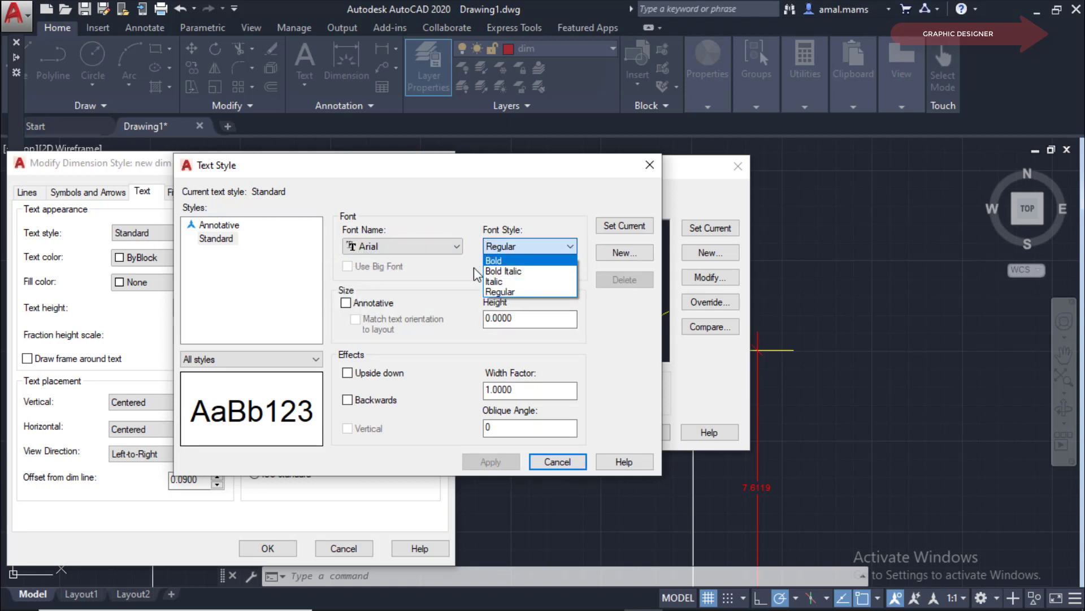
click(492, 261)
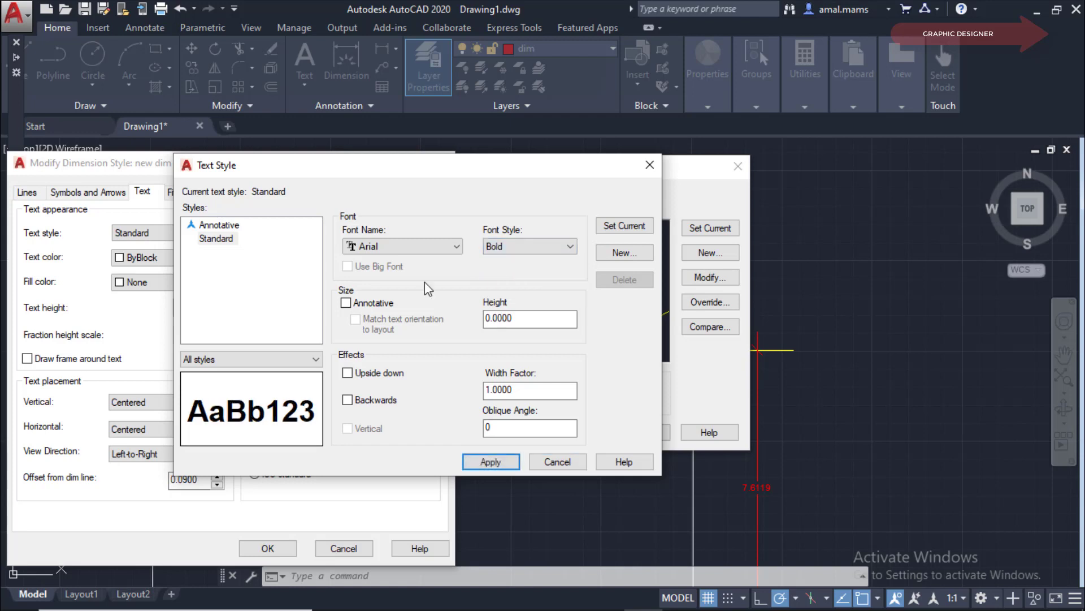
click(568, 245)
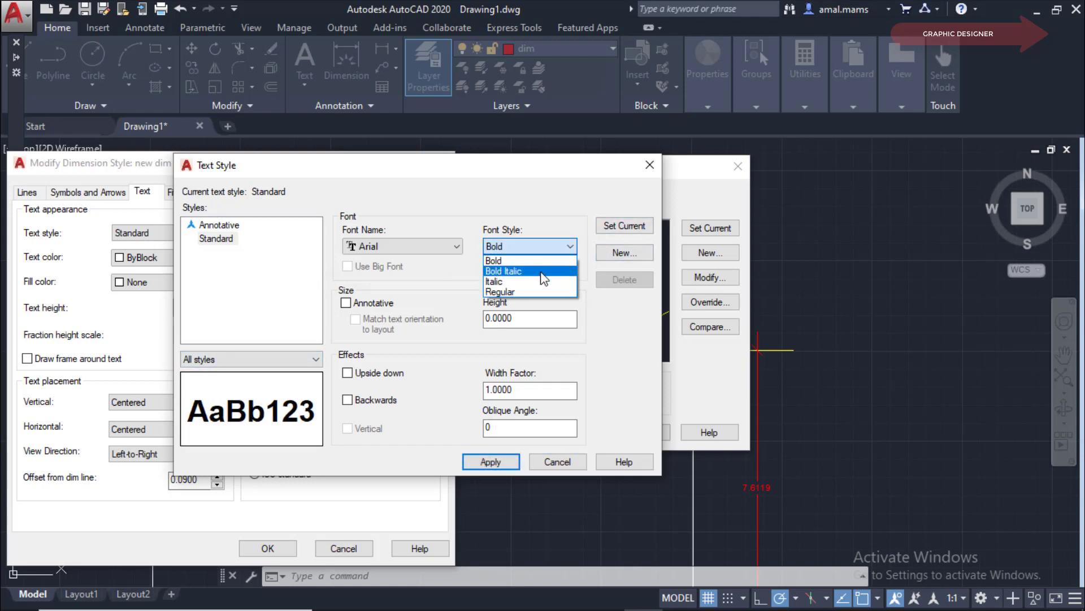
click(537, 273)
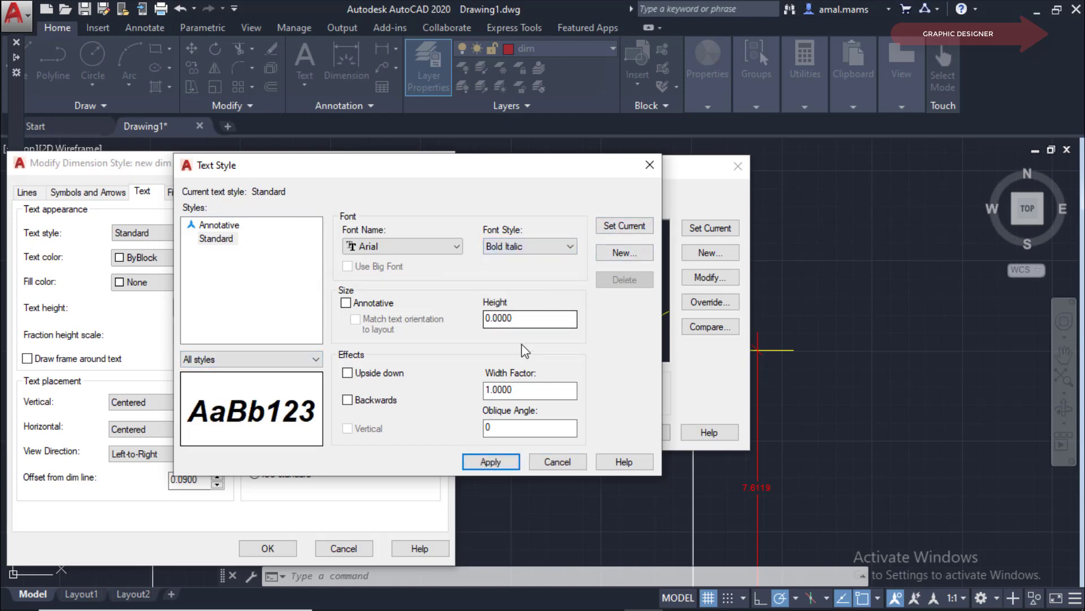
click(569, 247)
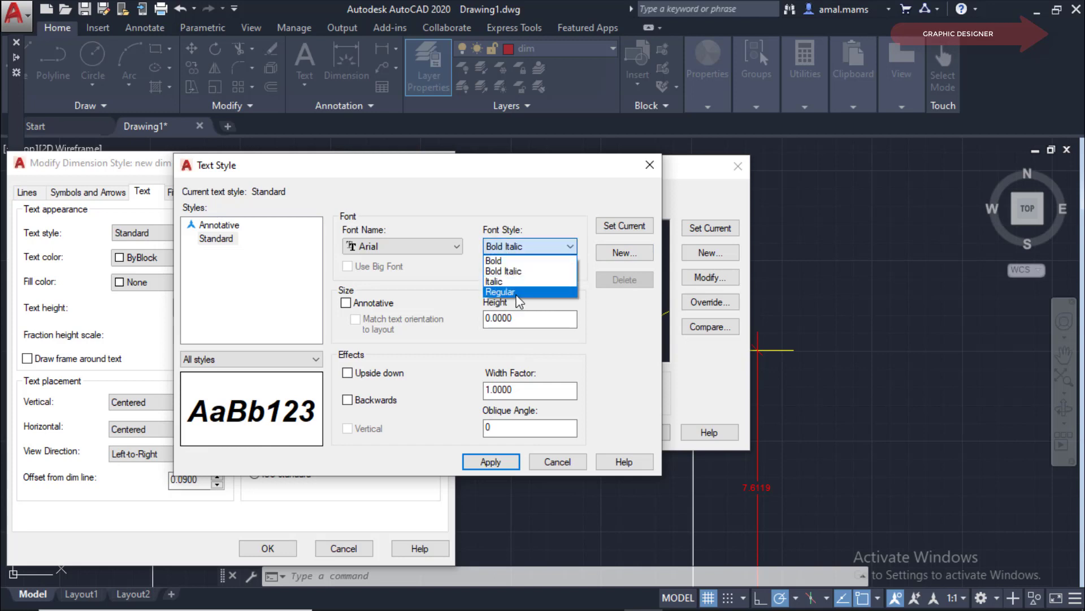
click(517, 294)
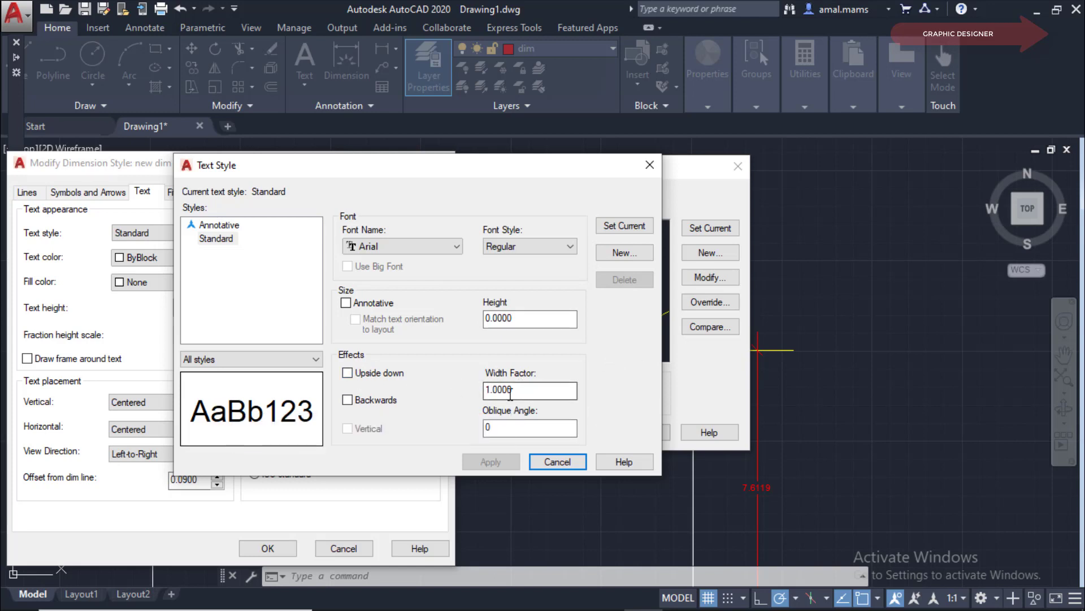
Step: Try a 0.5 width factor on the Standard style, then restore it to 1 and close the dialog
drag(568, 390, 484, 425)
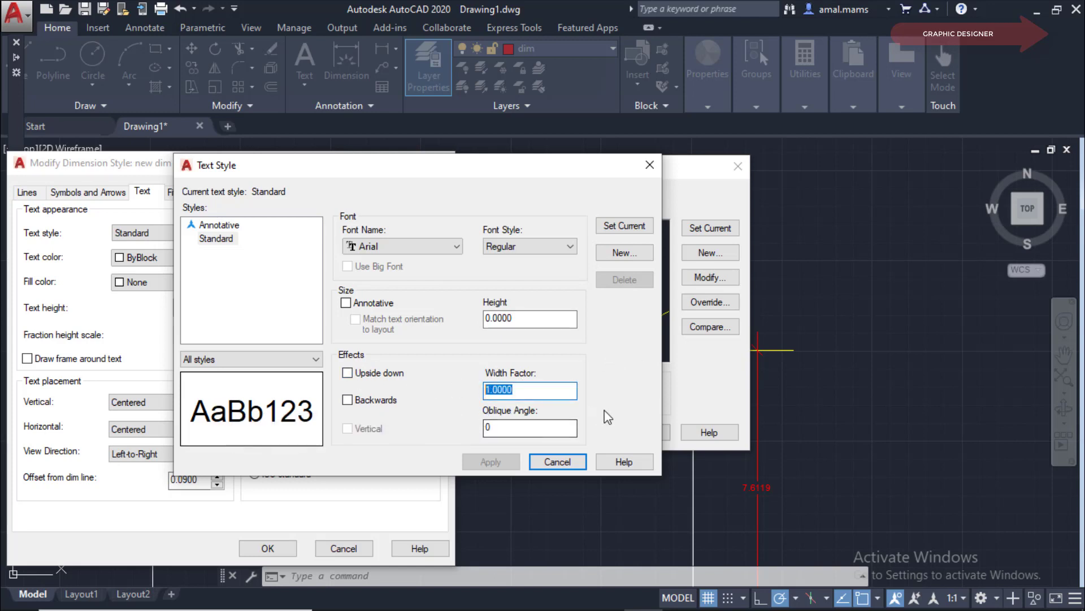
text(0.5)
key(Return)
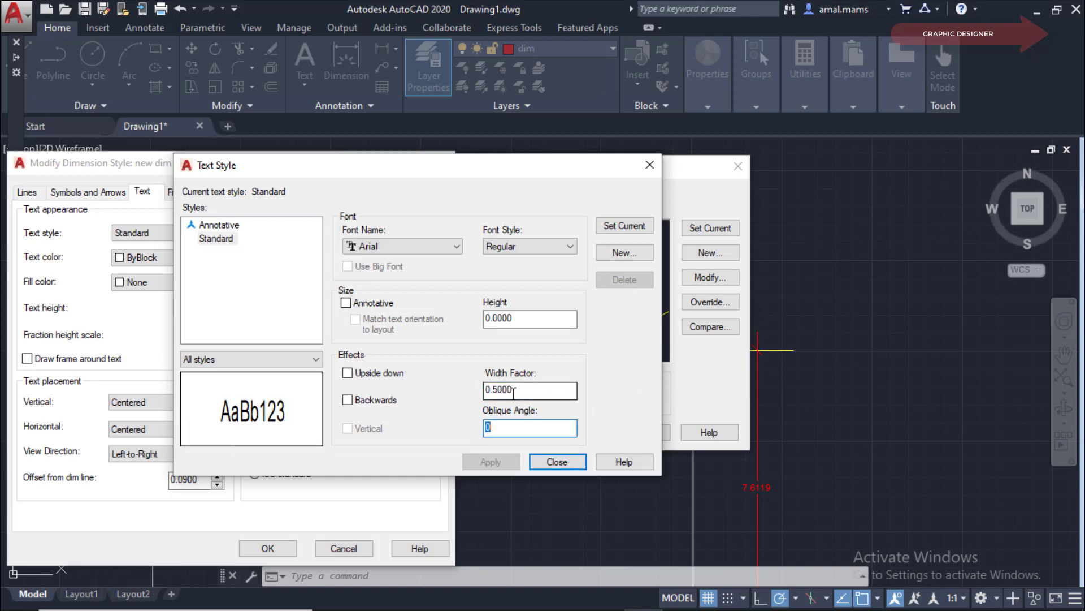
drag(485, 390, 513, 391)
text(.)
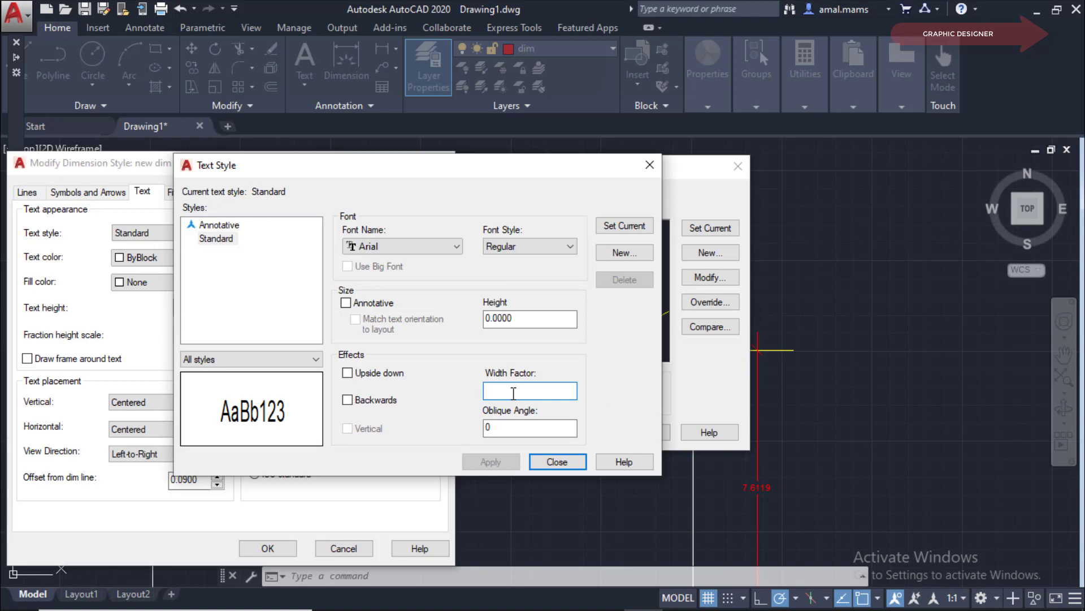
text(2)
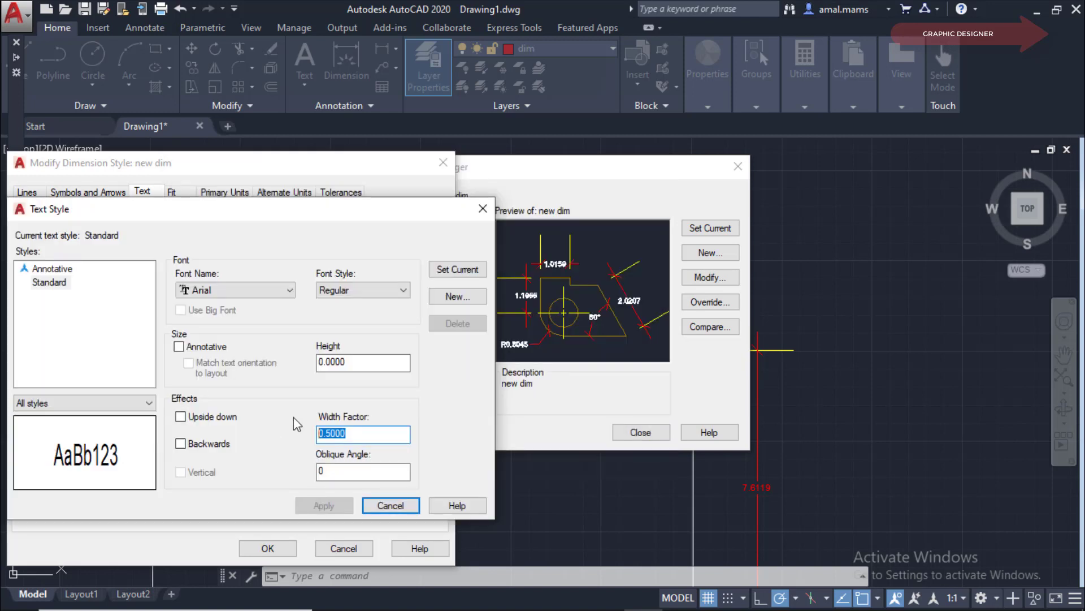
text(1)
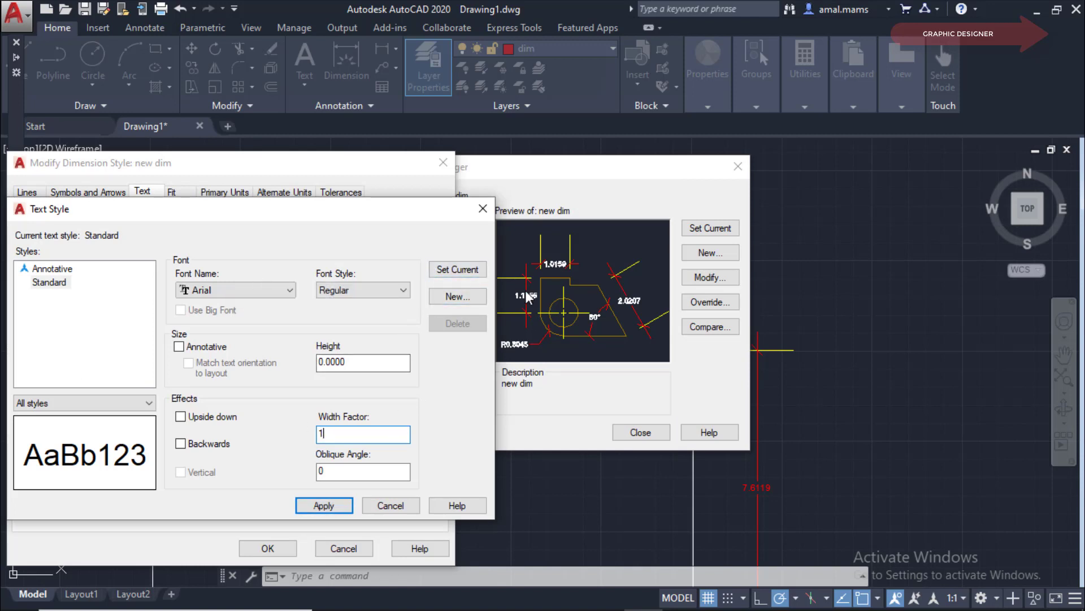
click(390, 505)
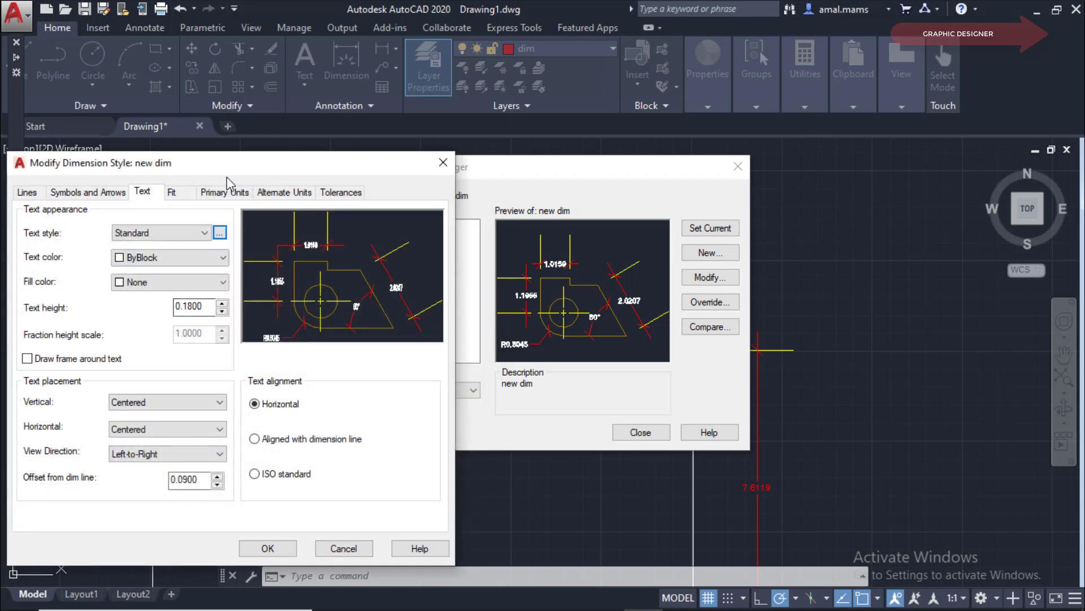
Step: Set the new dim text colour to Green and its fill colour to Red
drag(226, 169, 312, 153)
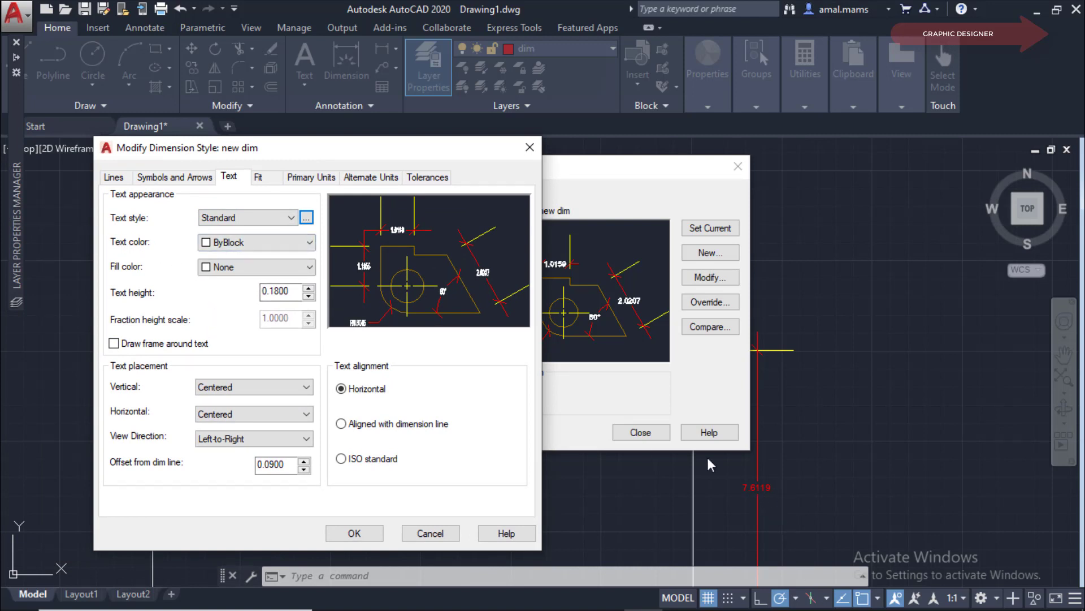
click(309, 243)
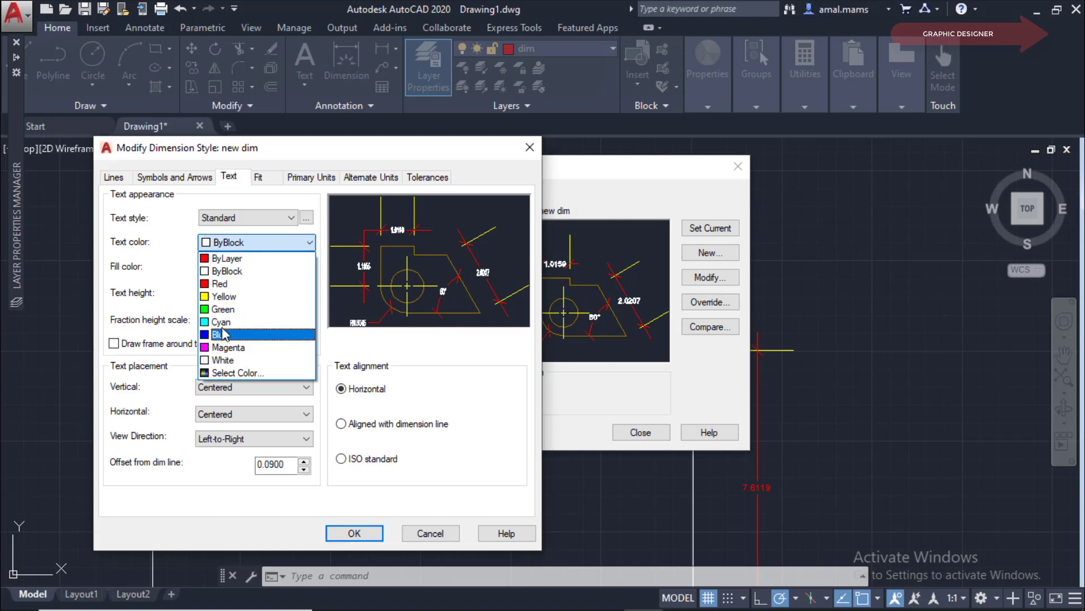
click(224, 311)
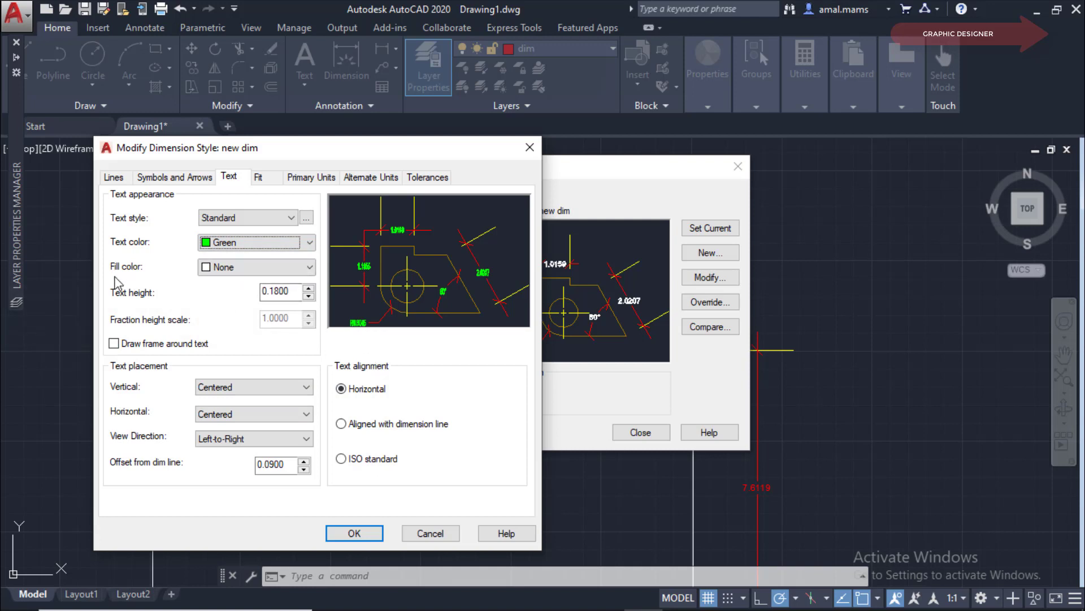
click(310, 267)
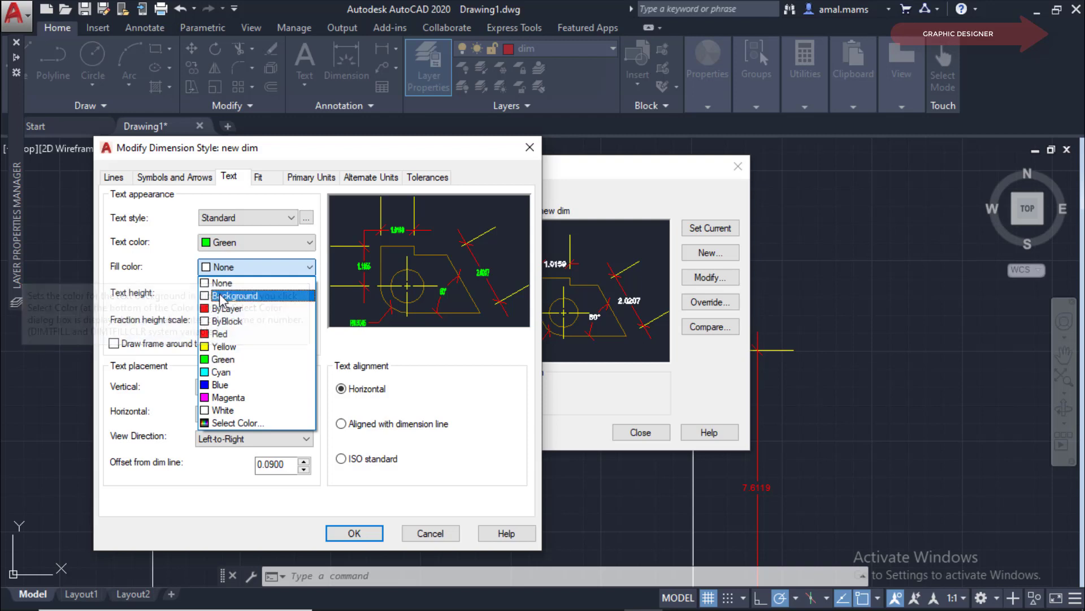
click(221, 333)
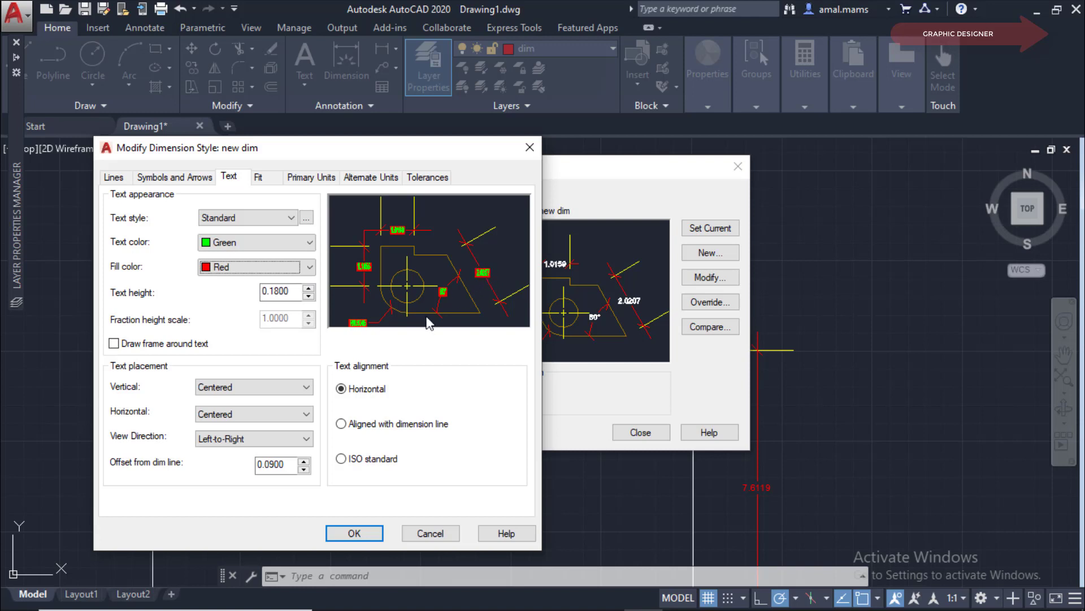
Step: Save the text colour changes and reopen the new dim style for modification
click(351, 533)
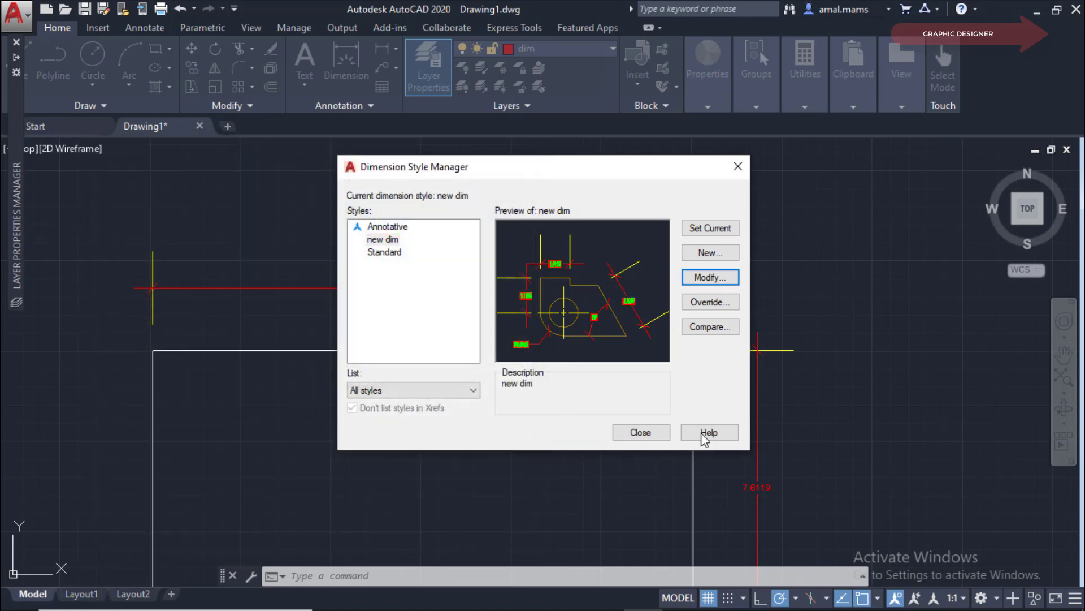
click(639, 433)
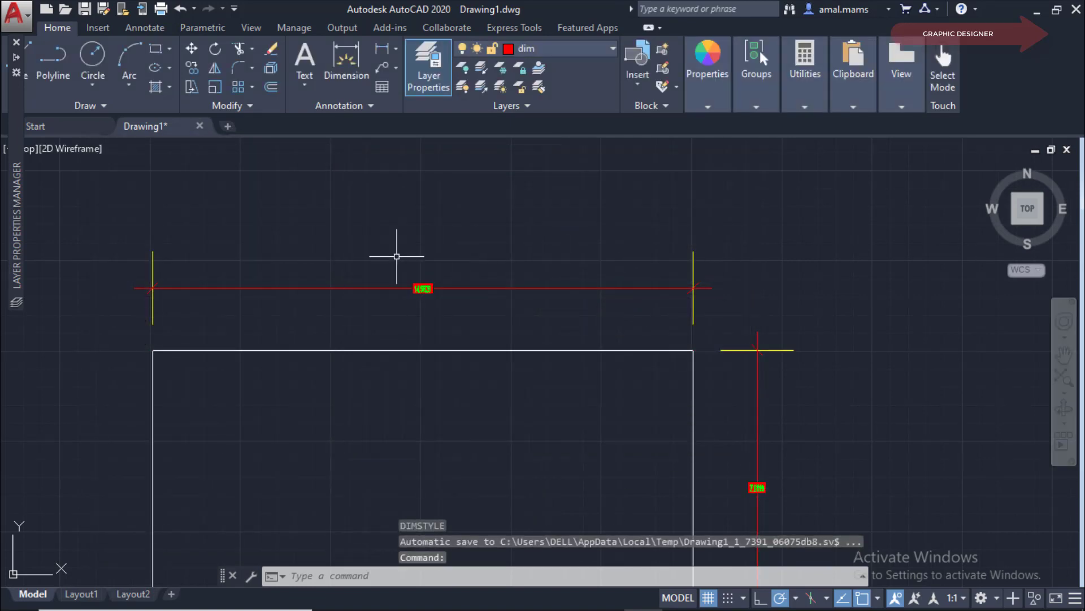
scroll(426, 308, up, 5)
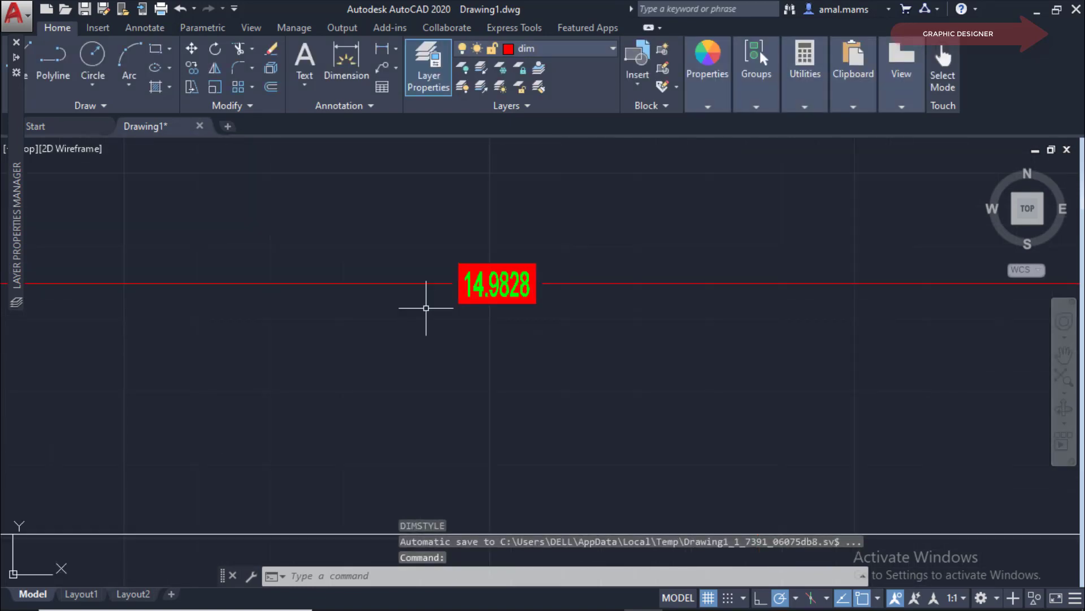
right_click(505, 370)
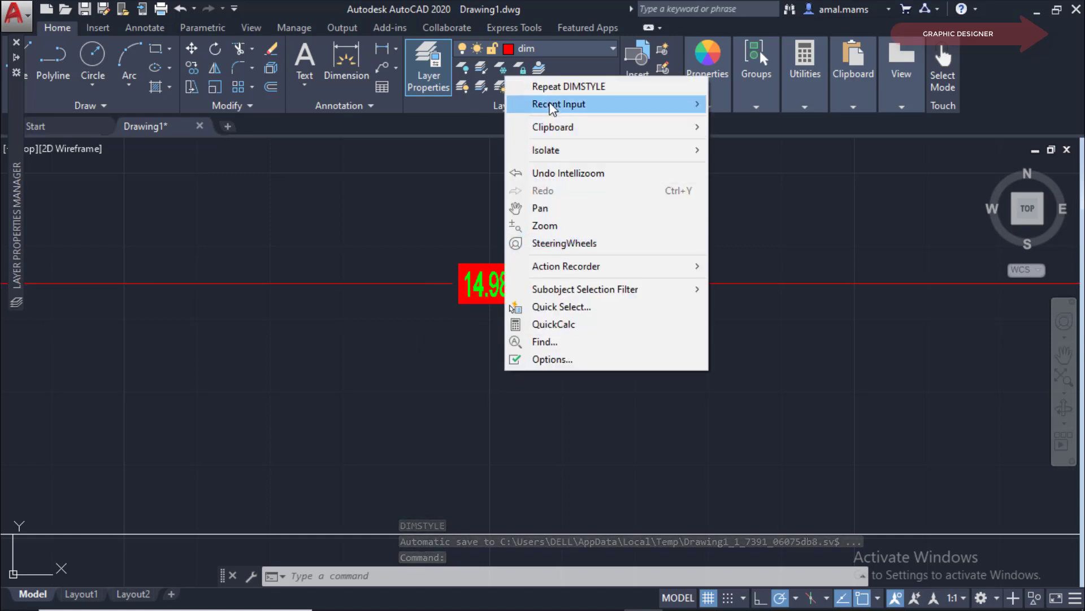
click(544, 86)
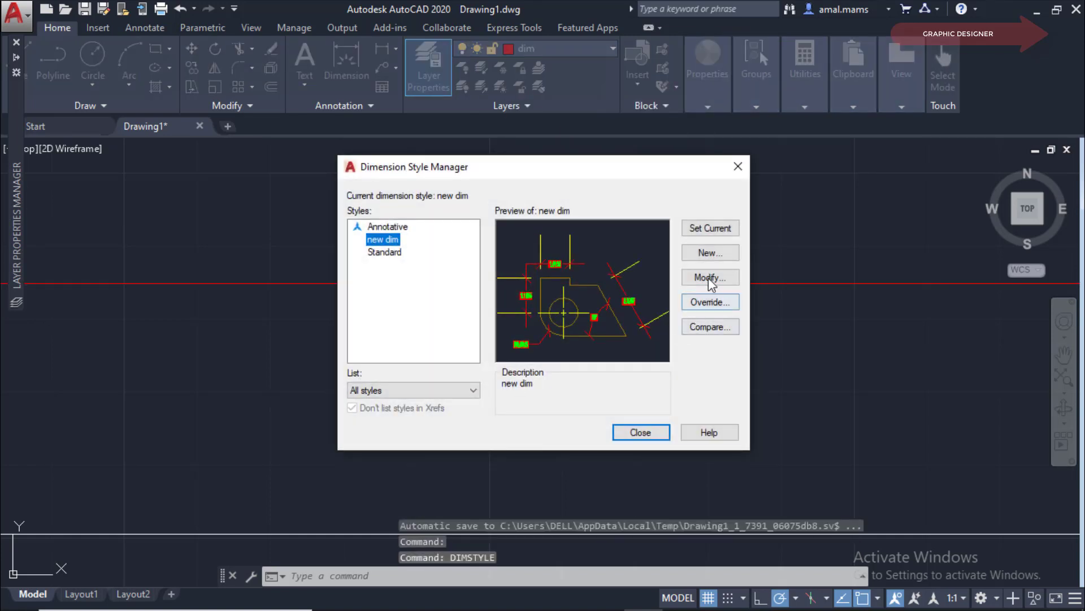
click(708, 277)
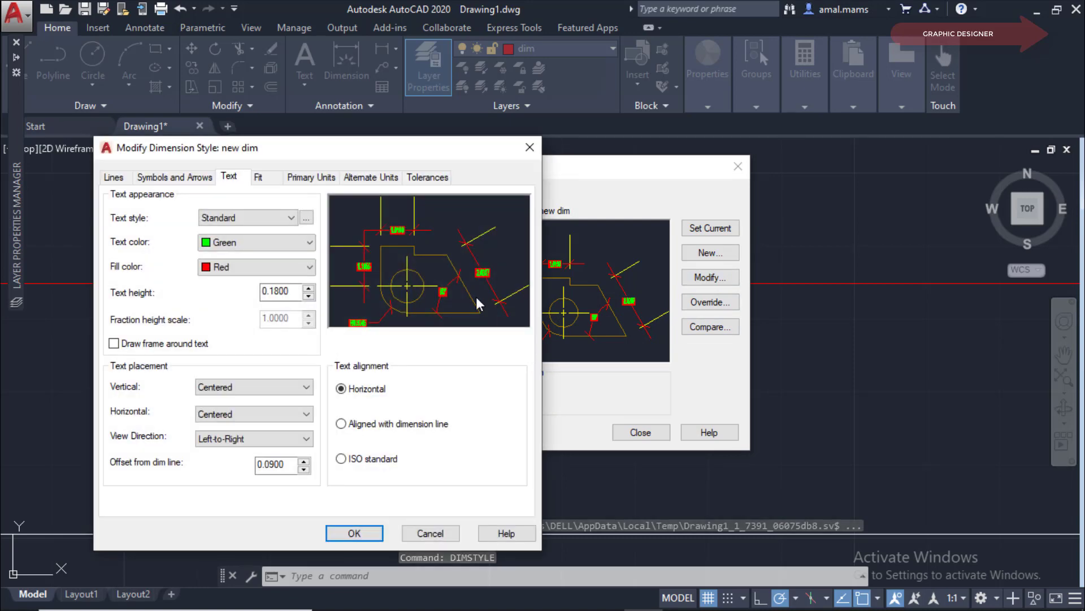
Step: Set the text fill to None and the text height to 0.3, then close the manager
click(310, 267)
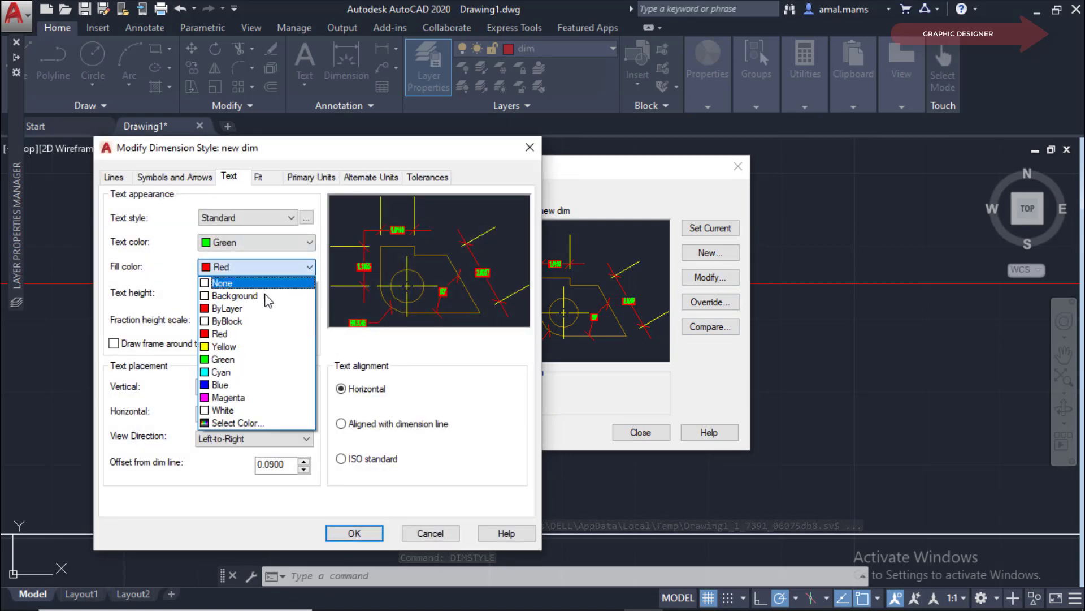
click(265, 283)
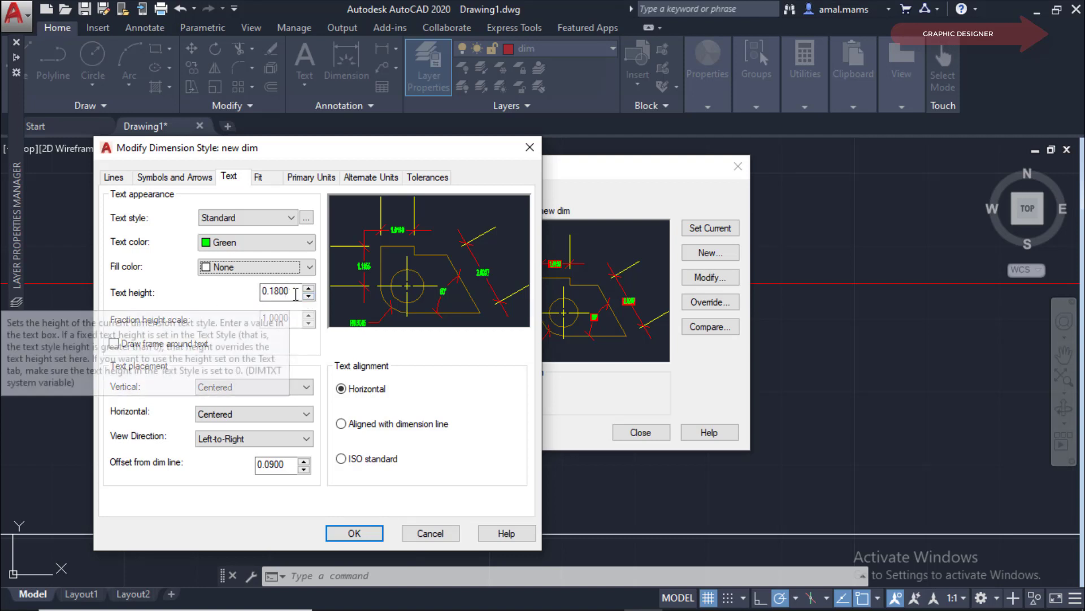
drag(286, 294, 235, 294)
text(.3)
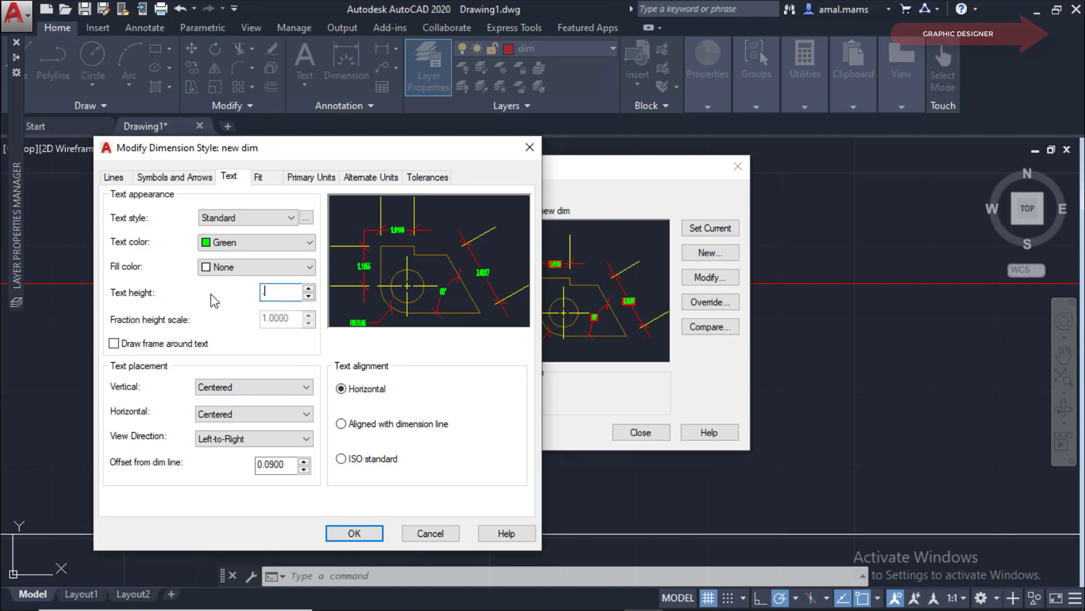
click(352, 531)
click(644, 433)
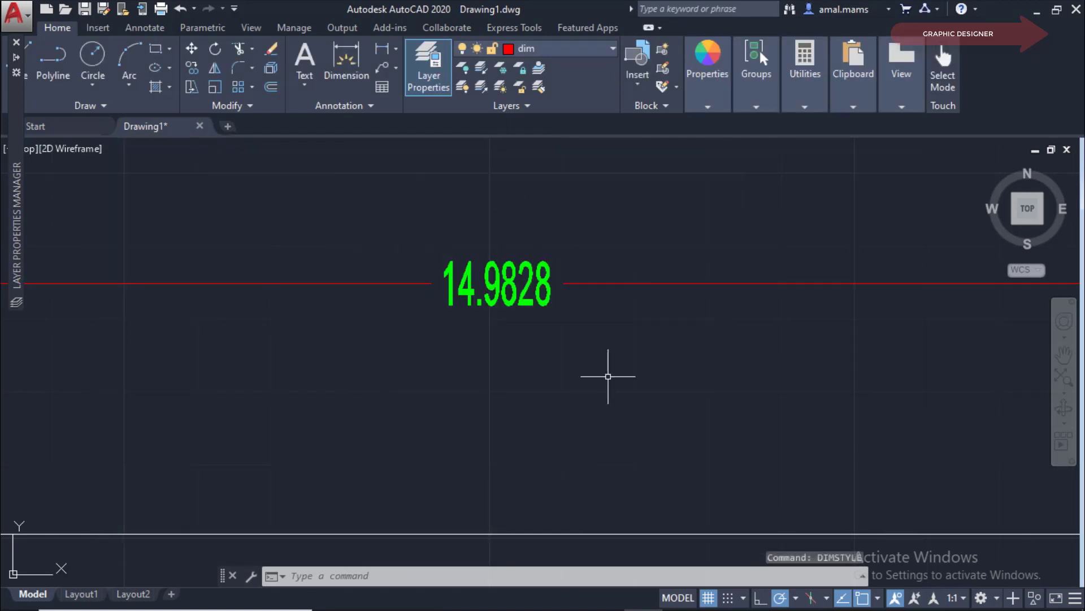
Step: Reopen the new dim style and try Above and Outside vertical text placement
right_click(501, 384)
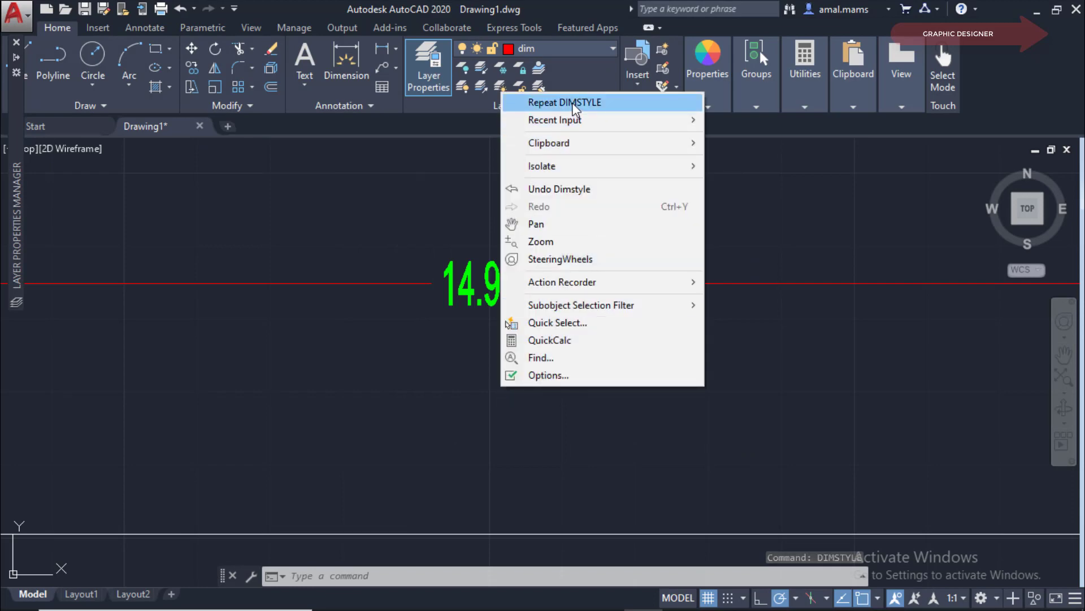
click(577, 102)
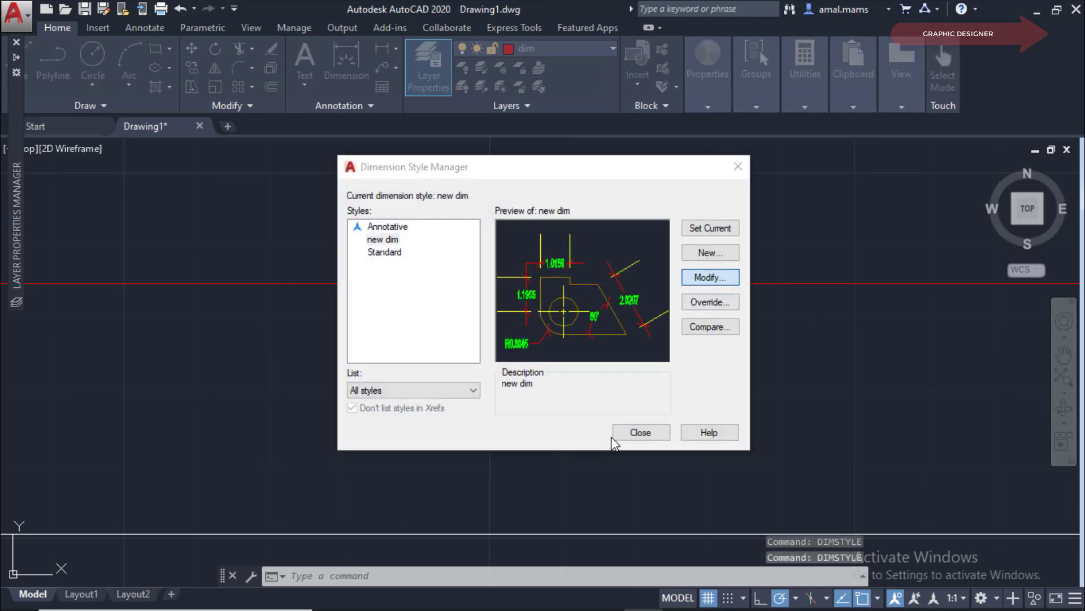
click(704, 277)
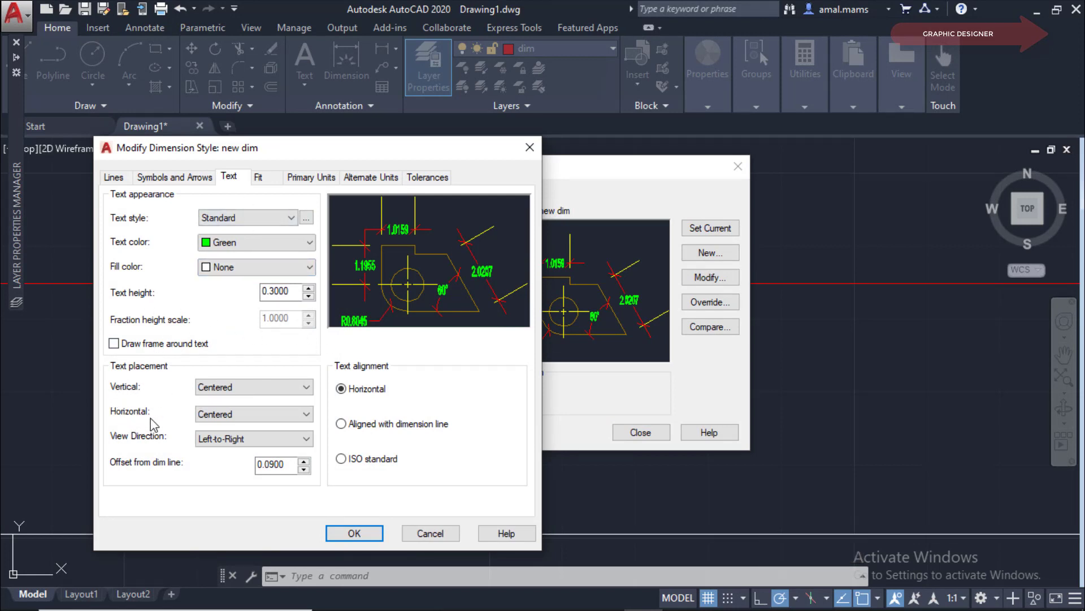
click(307, 389)
click(290, 412)
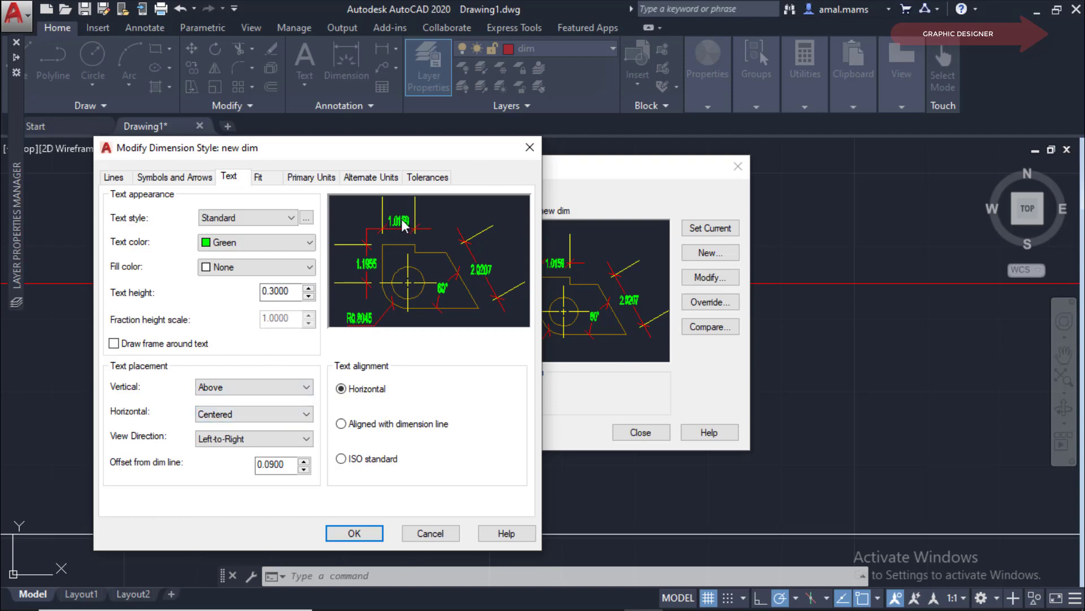
click(300, 388)
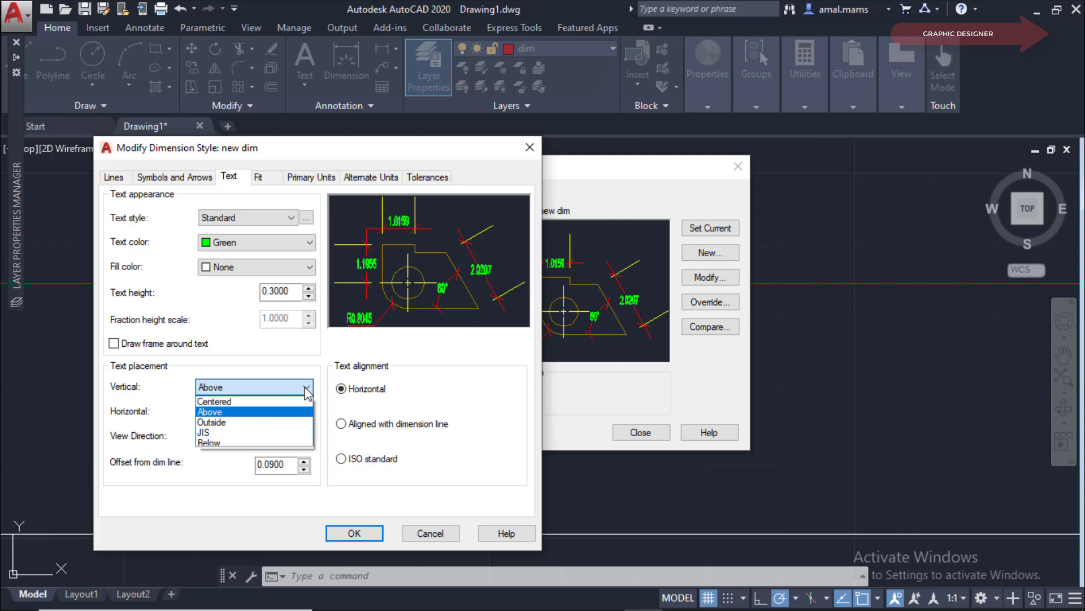
click(274, 423)
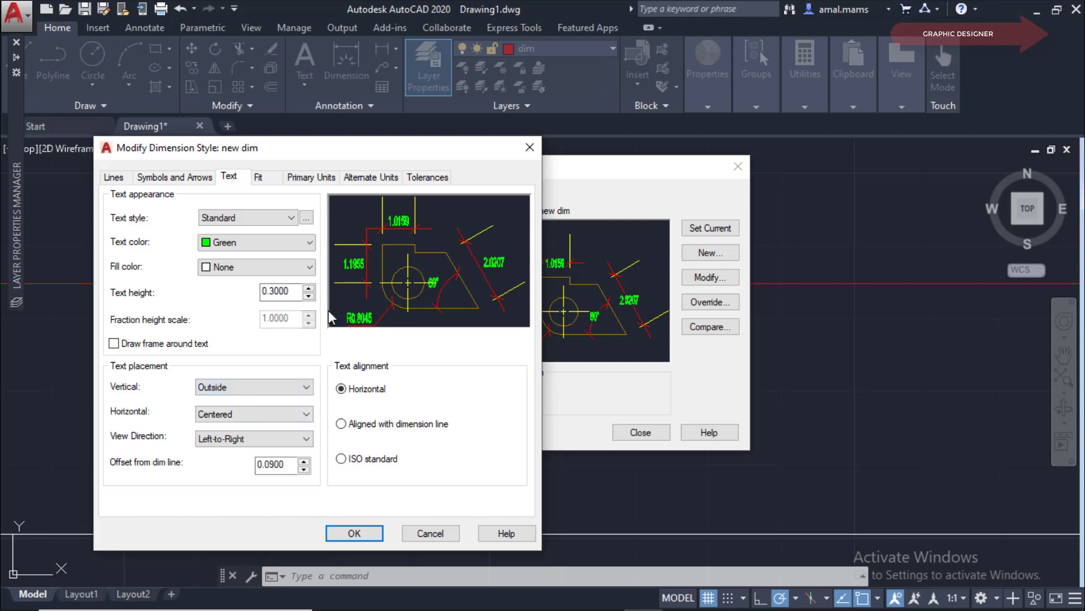
Step: Try Below vertical placement, then settle on Centered
click(306, 414)
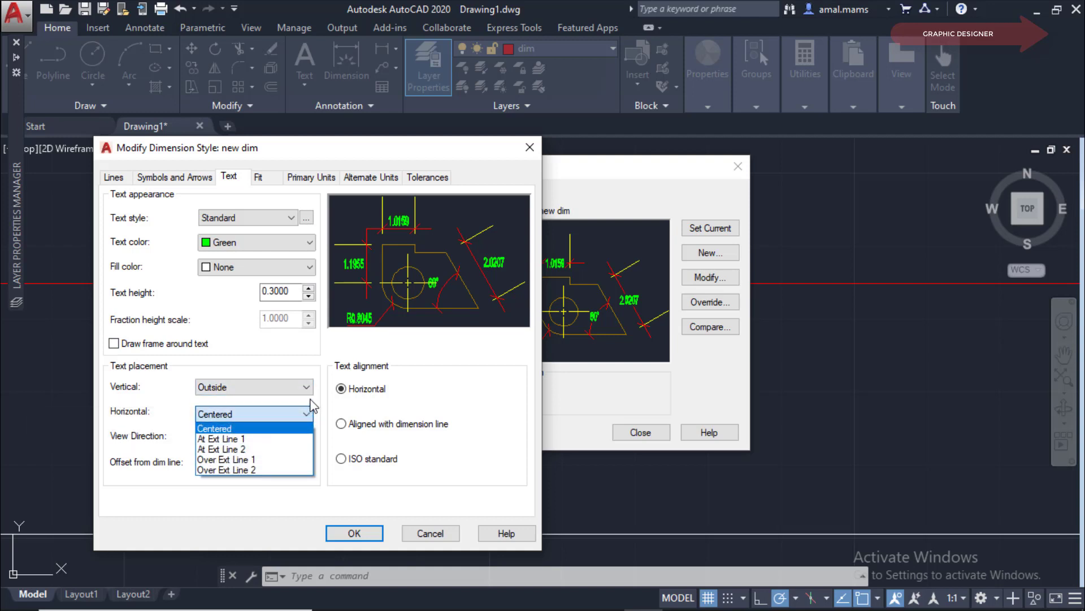
click(308, 388)
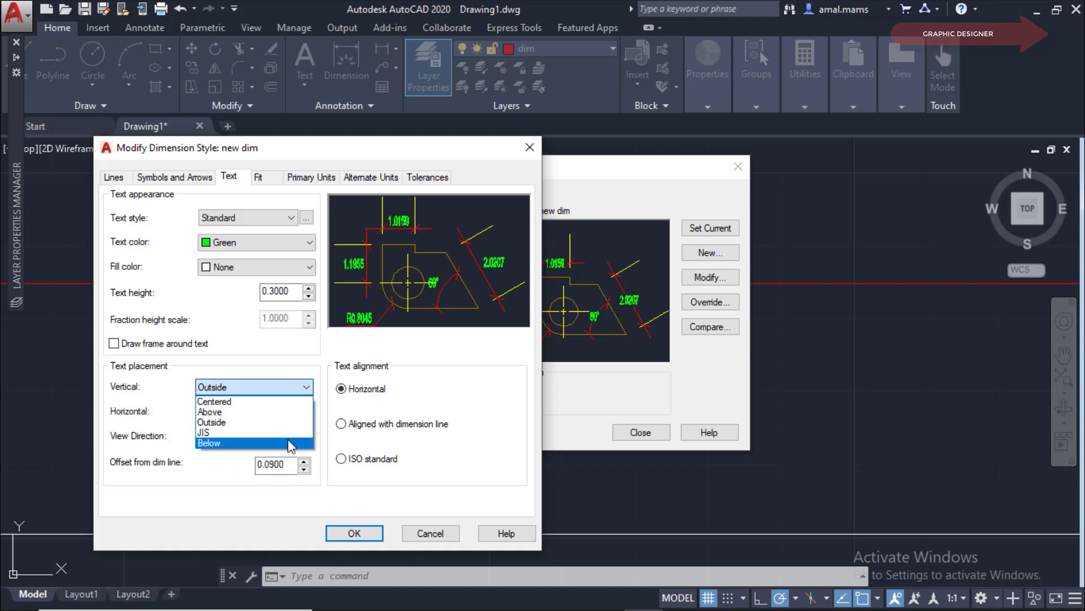
click(288, 439)
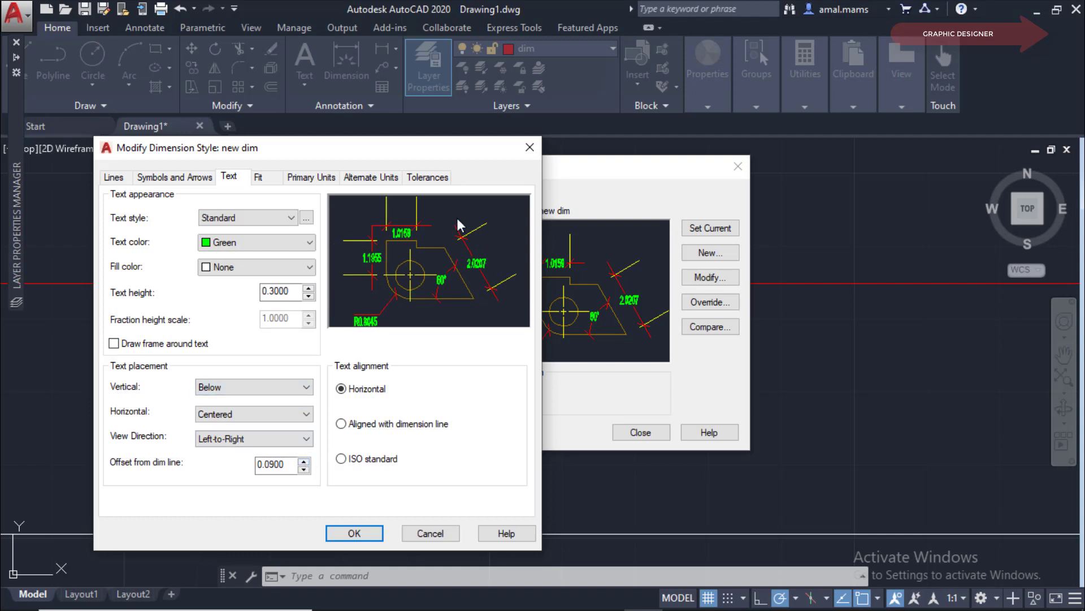
click(308, 387)
click(276, 400)
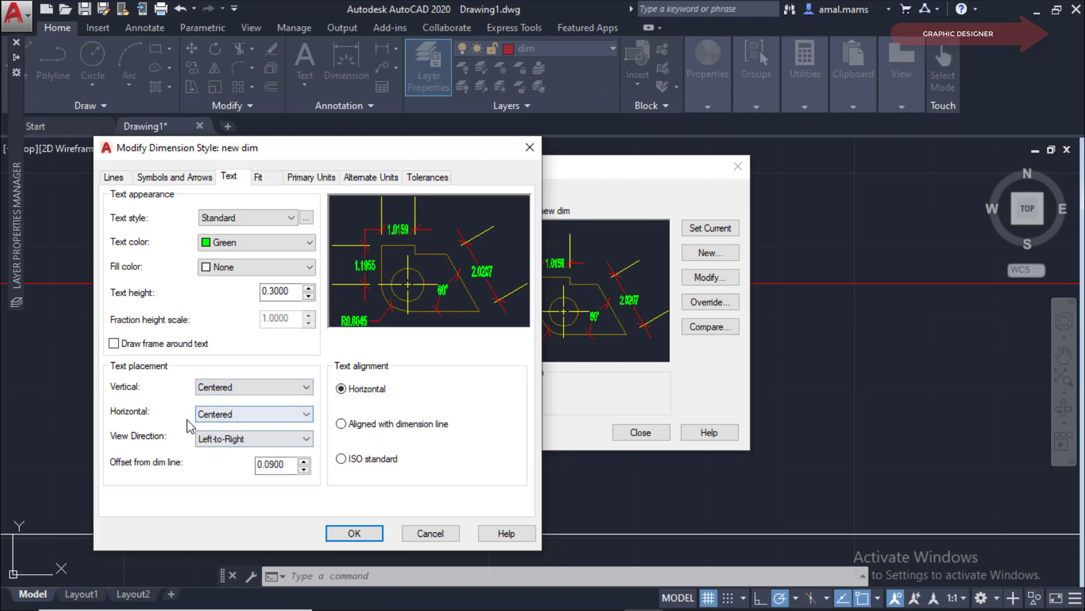
Step: Try First and Second Extension Line horizontal placements, then keep Centered
click(308, 414)
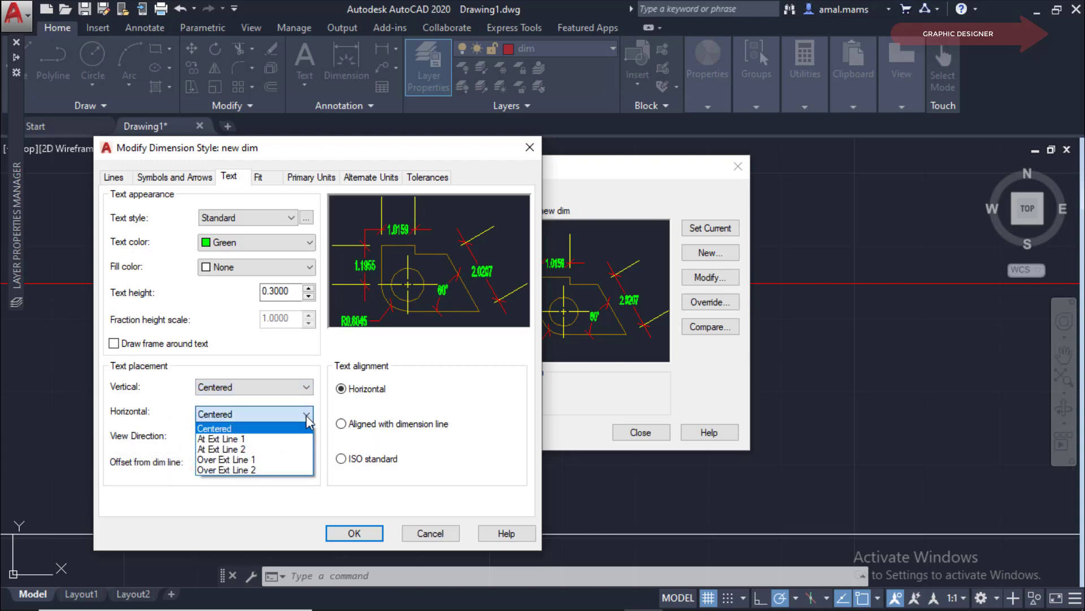
click(247, 440)
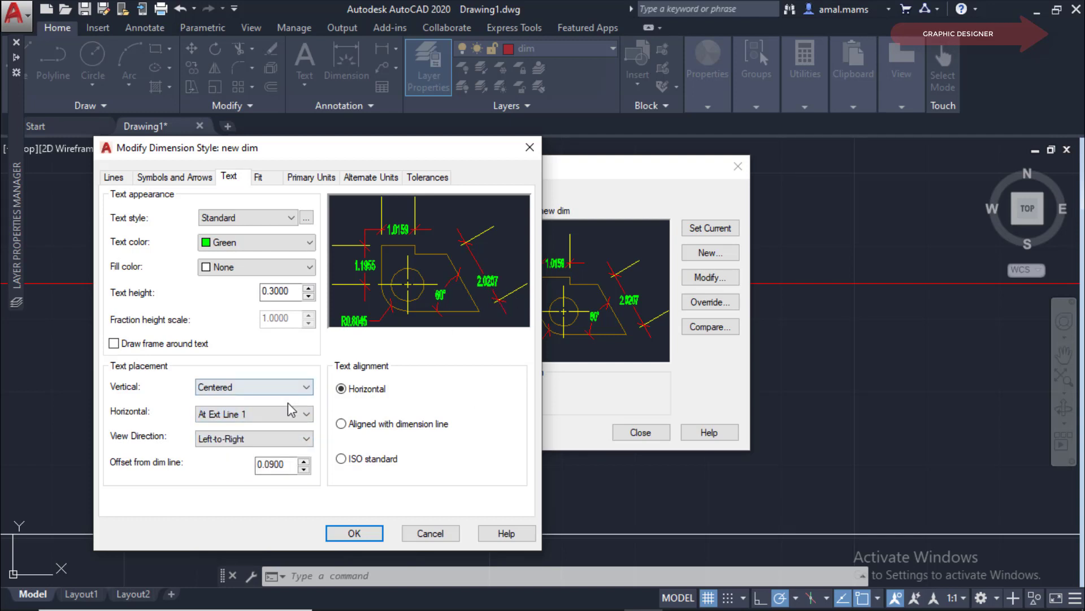
click(306, 414)
click(266, 446)
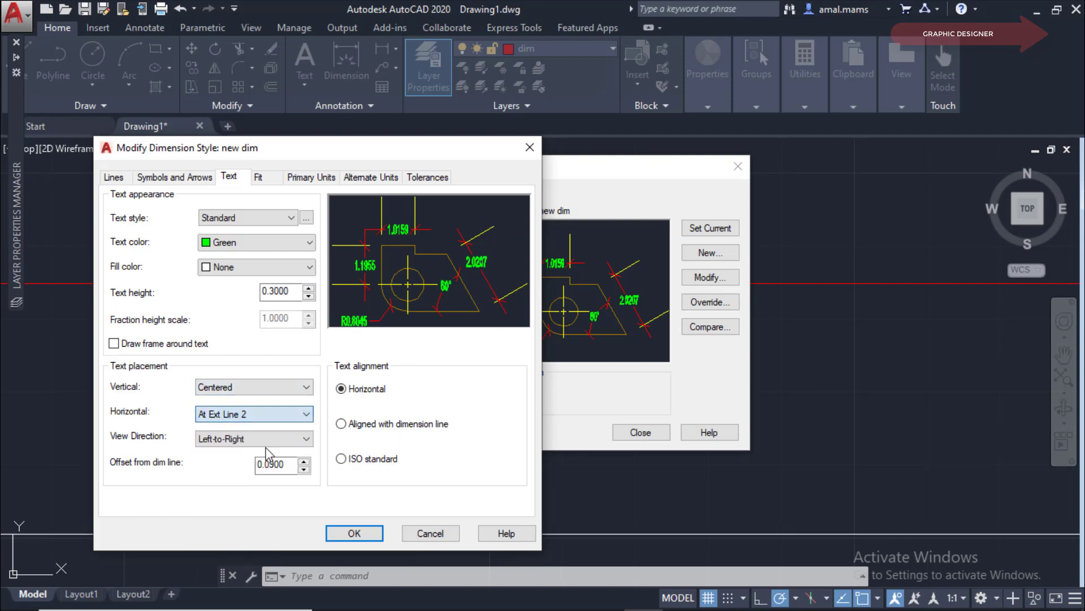
click(306, 414)
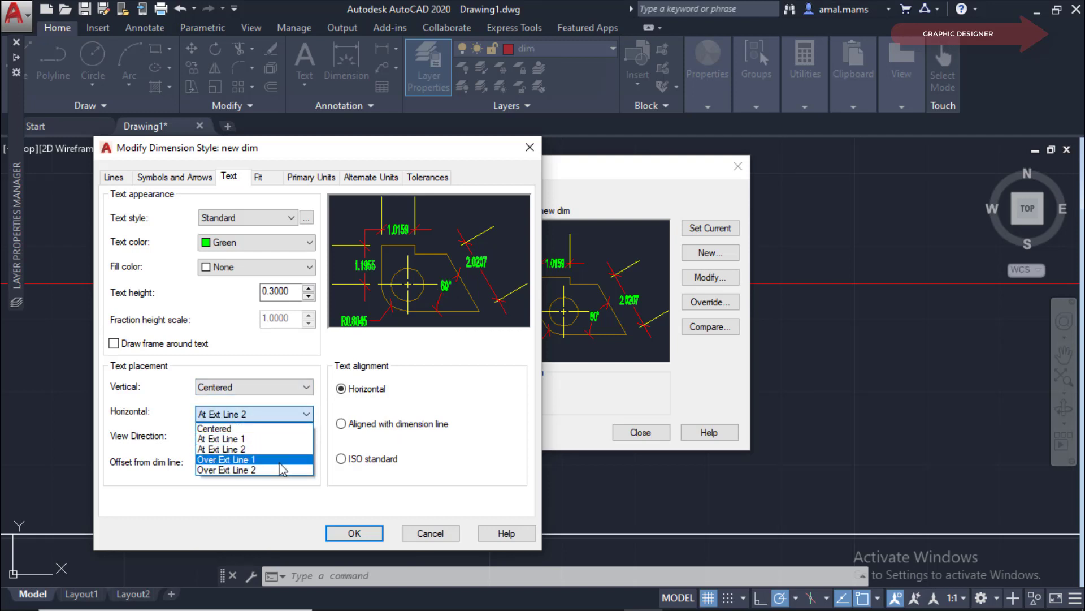
click(230, 429)
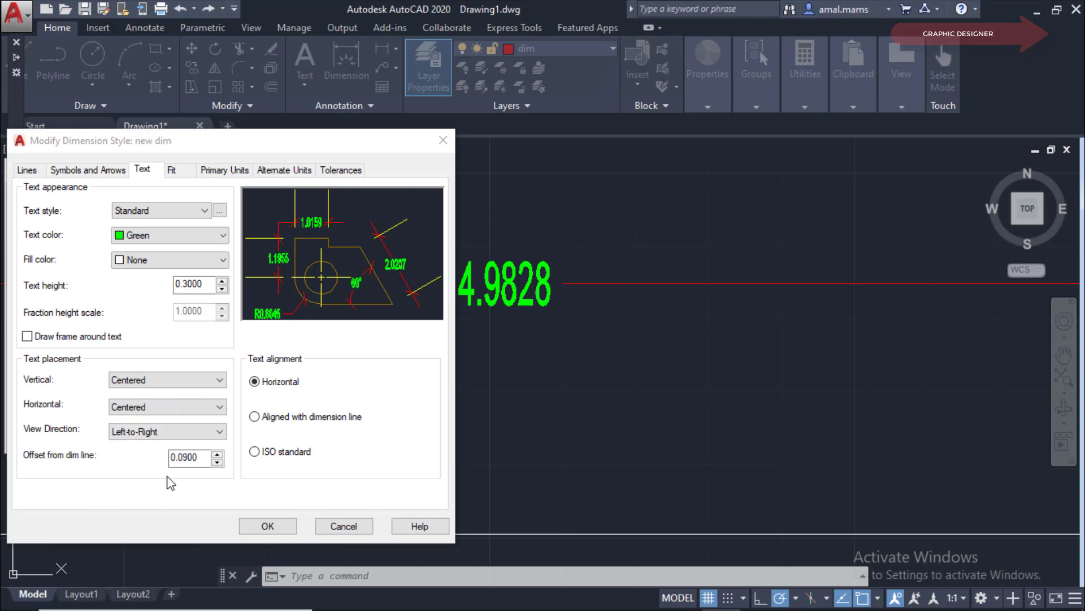
Step: Enter a new offset from the dimension line and close the style manager
double_click(205, 456)
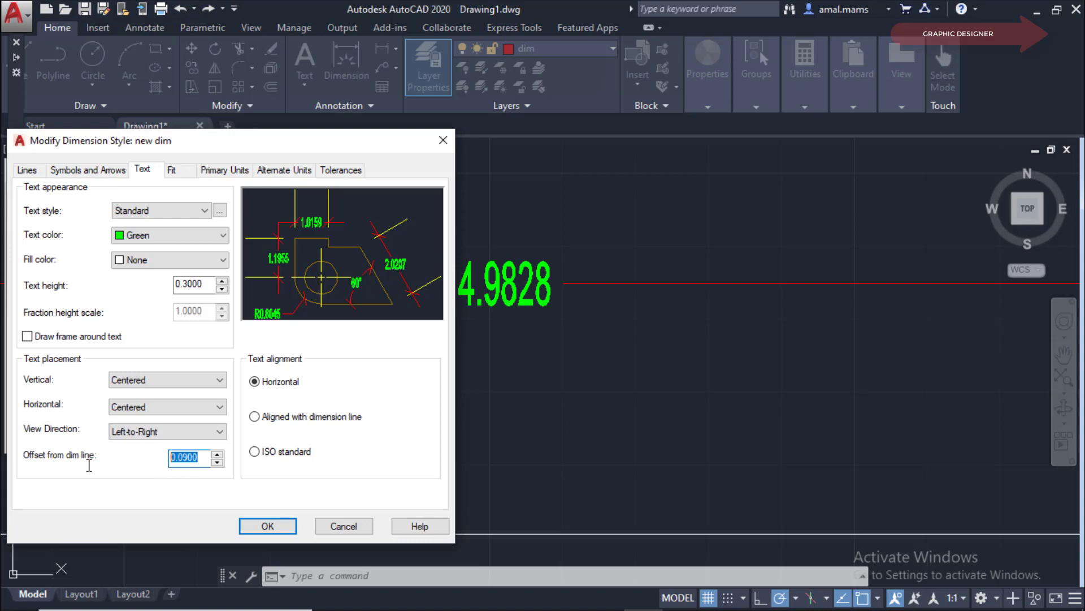
text(.2)
click(266, 527)
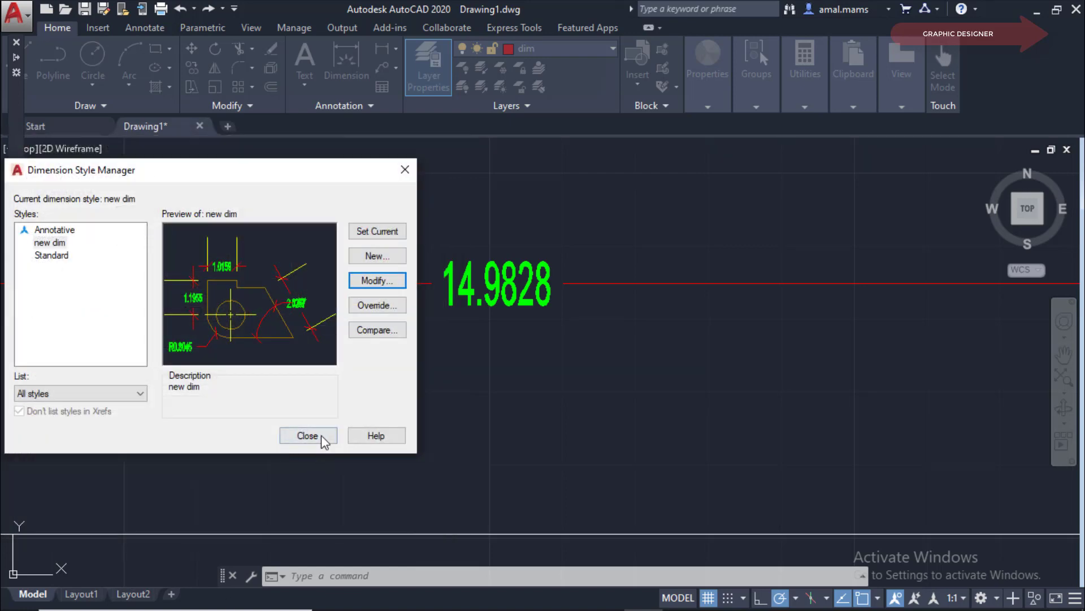
click(308, 435)
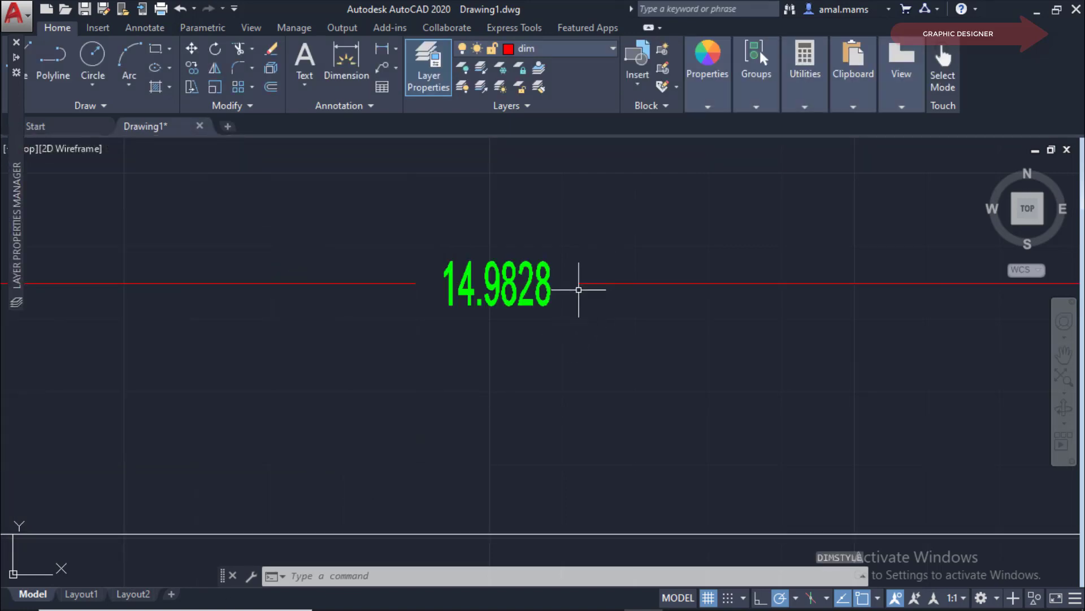
Step: Reopen the new dim style, set Offset from dim line to 0.5, and apply it
right_click(562, 390)
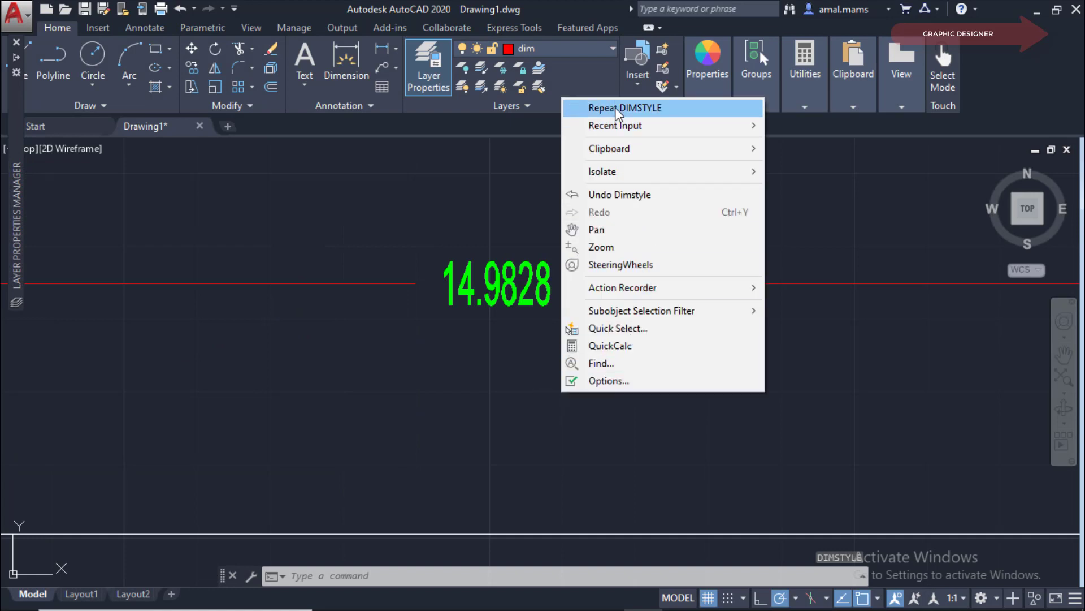
click(618, 109)
drag(649, 170, 322, 171)
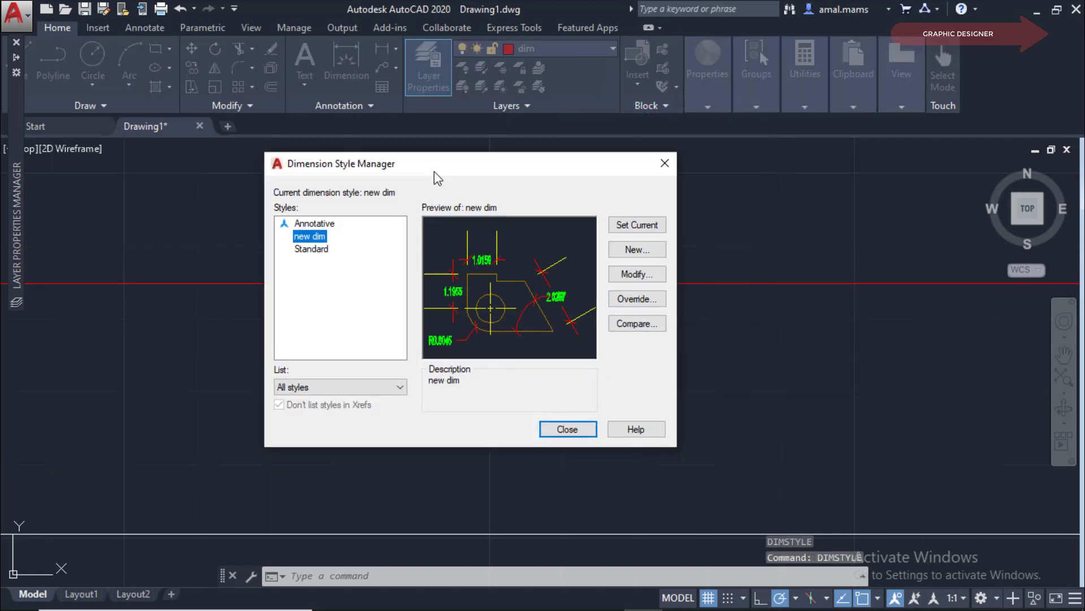
click(391, 280)
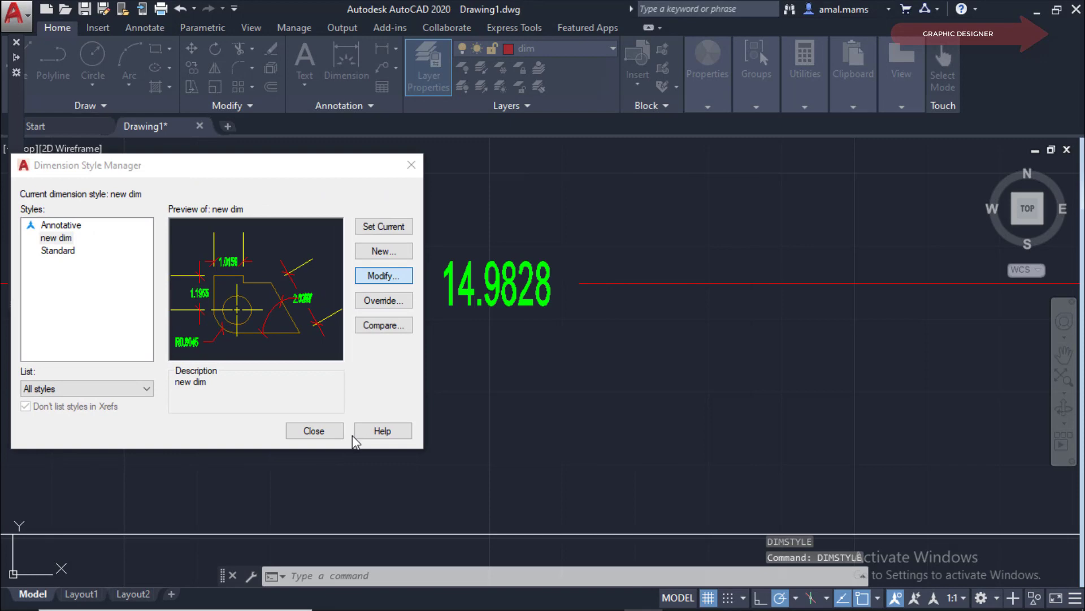
drag(201, 457, 107, 467)
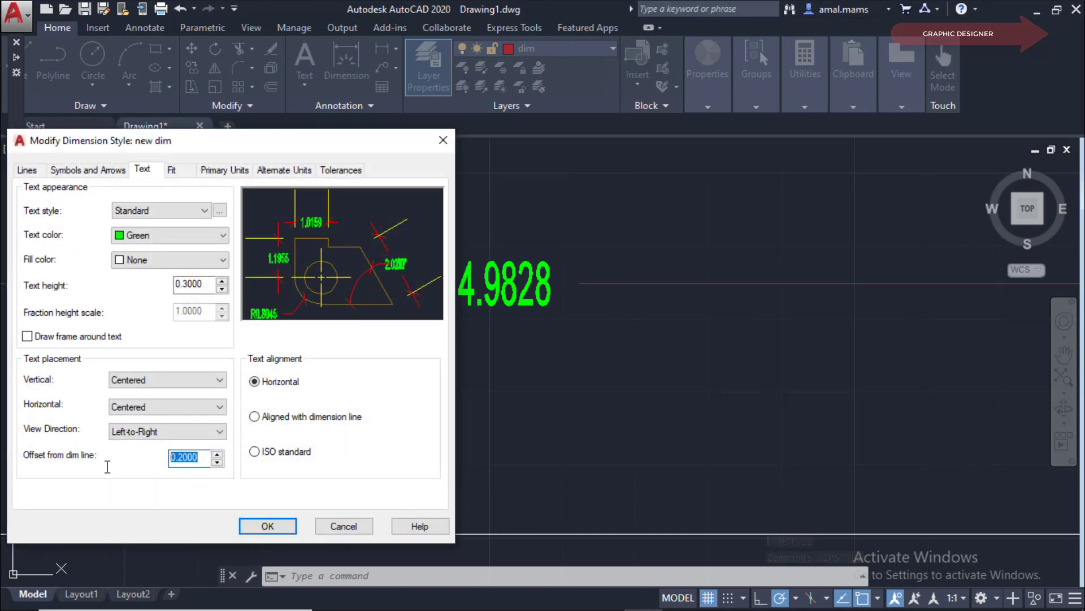
text(.5)
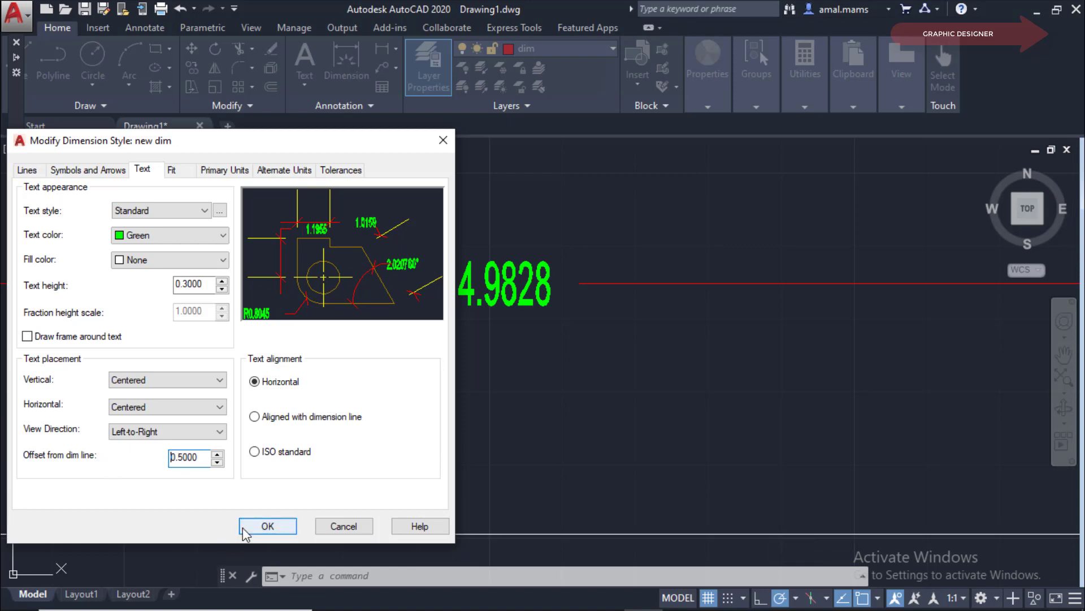
click(265, 528)
click(319, 433)
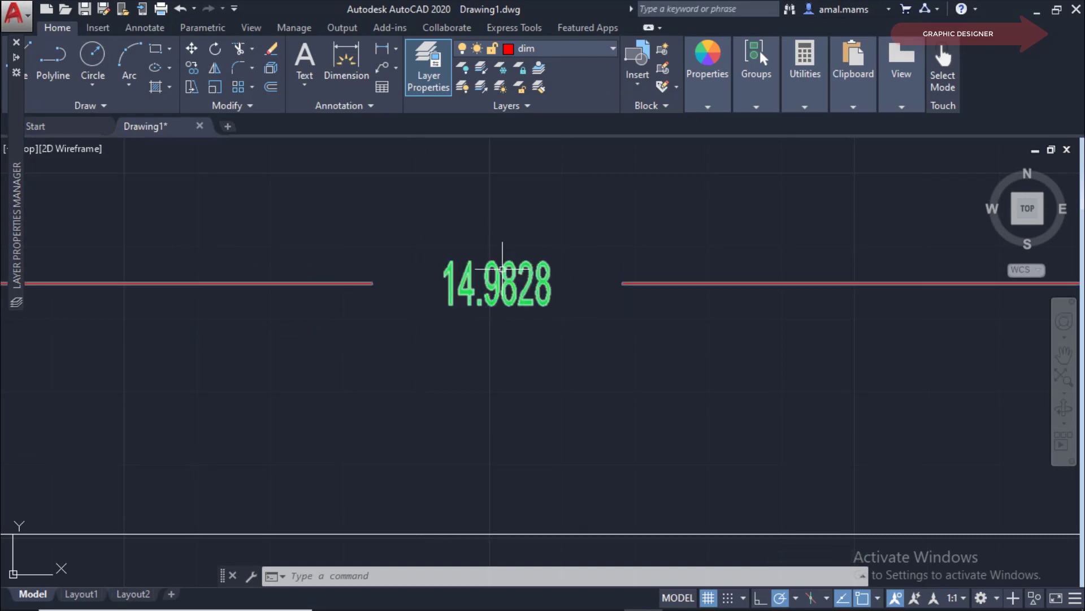
Step: Reopen the new dim style for modification from the drawing's shortcut menu
right_click(599, 395)
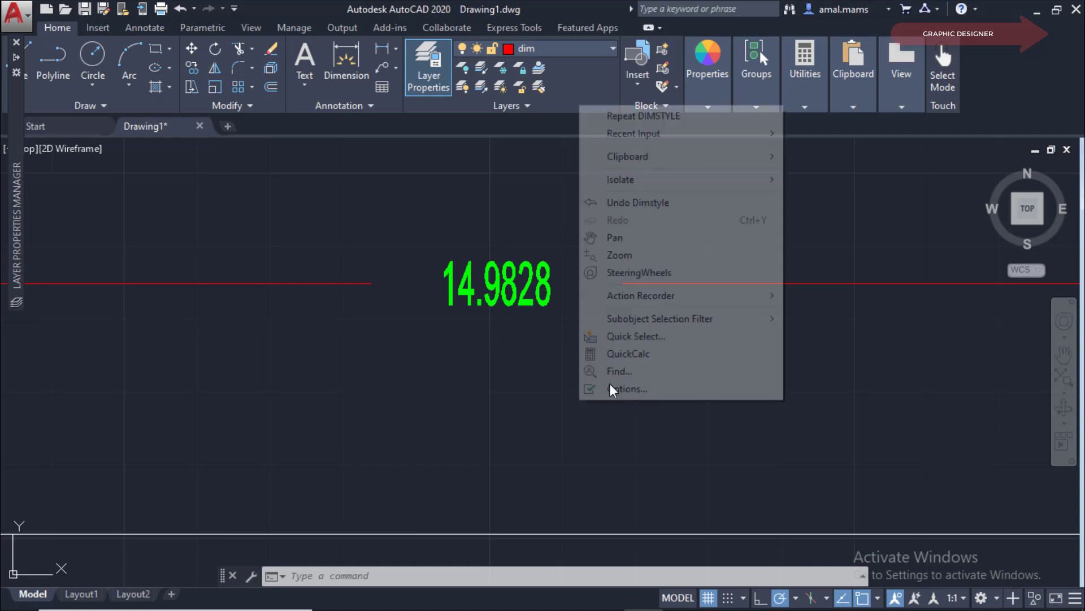
click(622, 110)
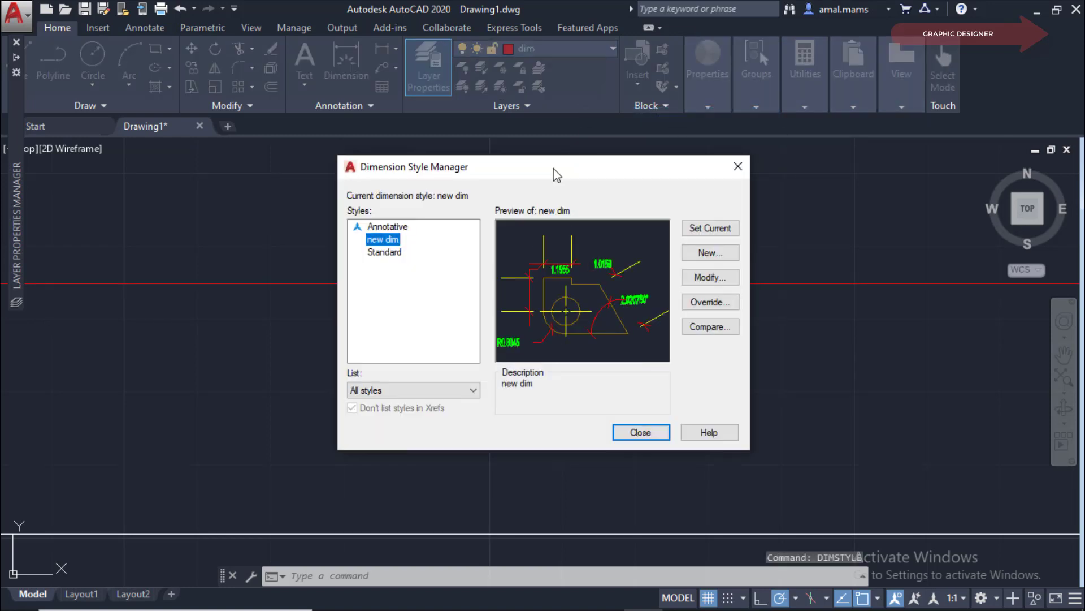
drag(548, 165, 241, 168)
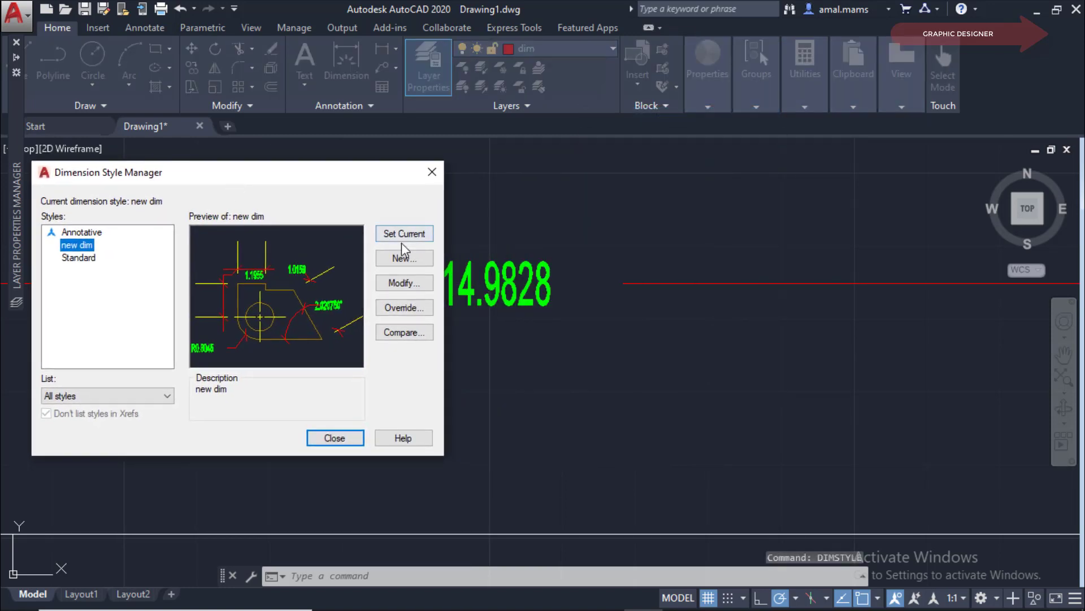
click(404, 283)
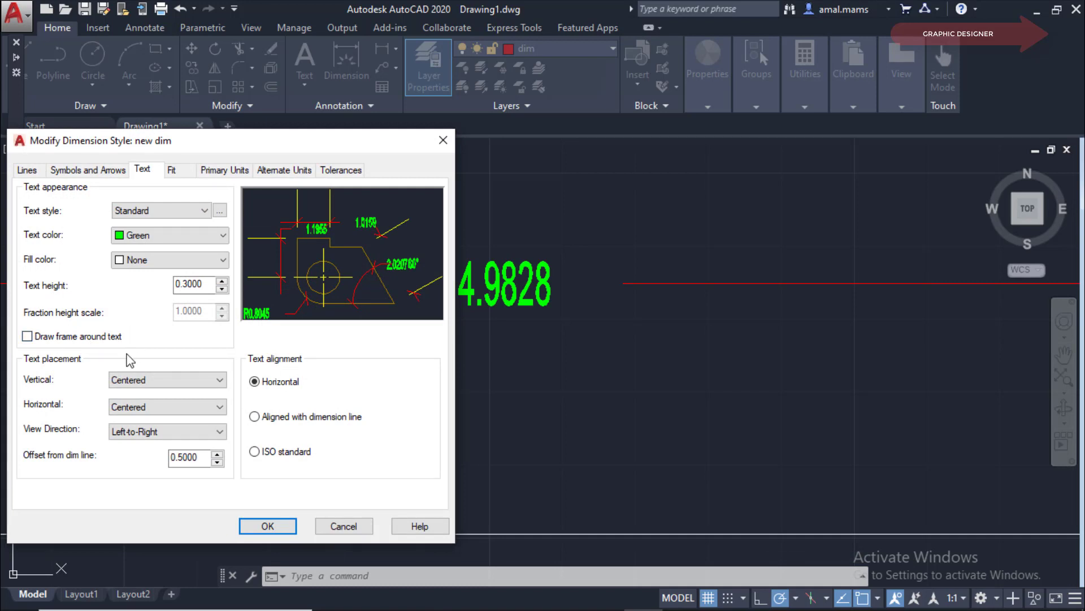
Step: Try Draw frame around text and Aligned with dimension line, then revert both to Horizontal, no frame
click(27, 336)
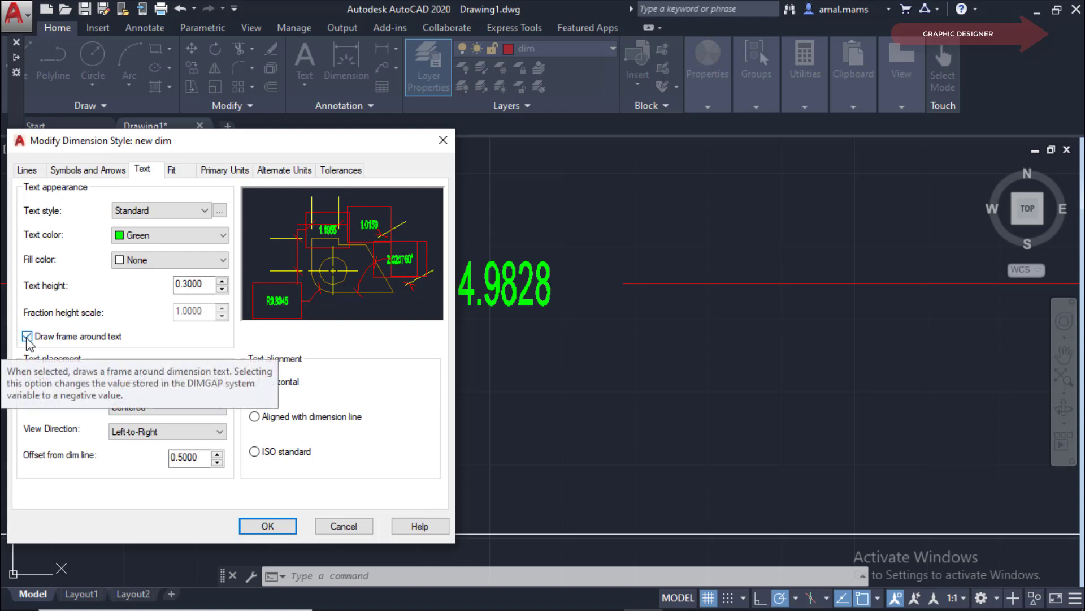
click(26, 336)
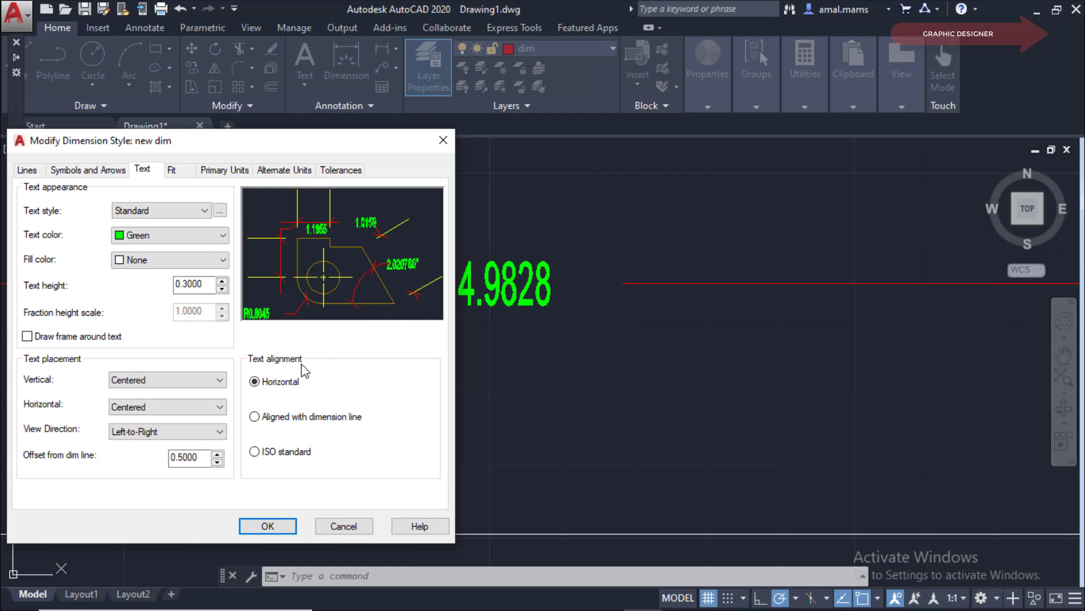
click(255, 416)
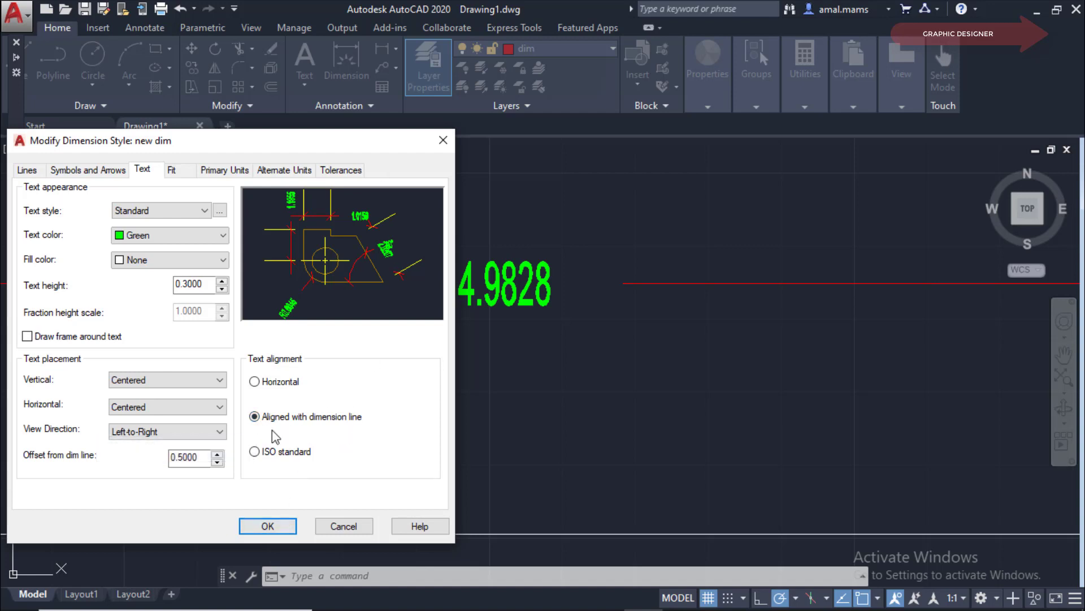
click(271, 382)
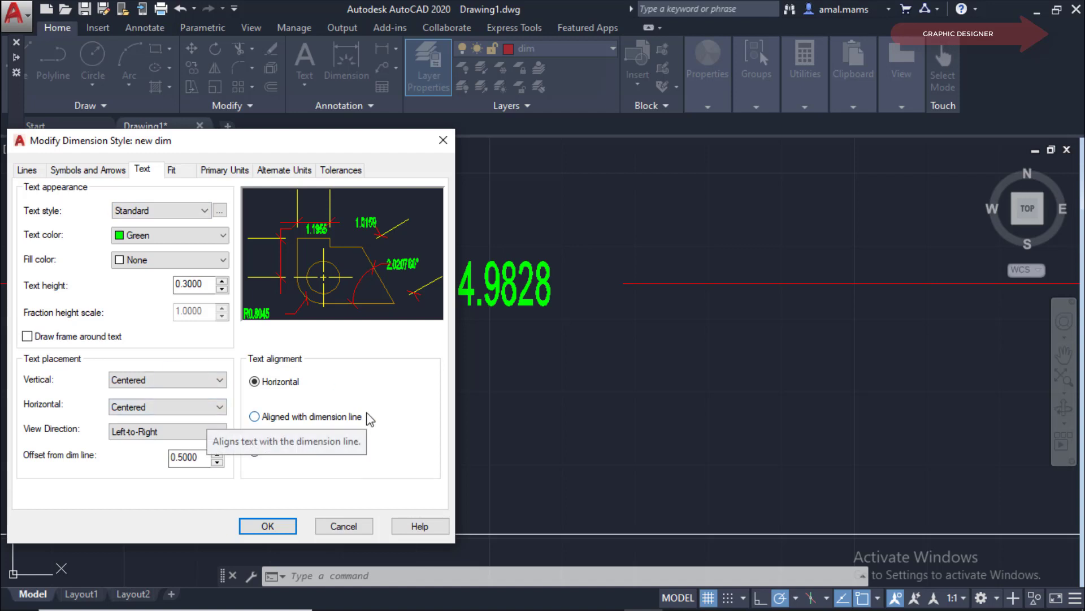
Step: Make the first, second and leader arrowheads Dot and reduce the arrow size to 0.1
click(104, 170)
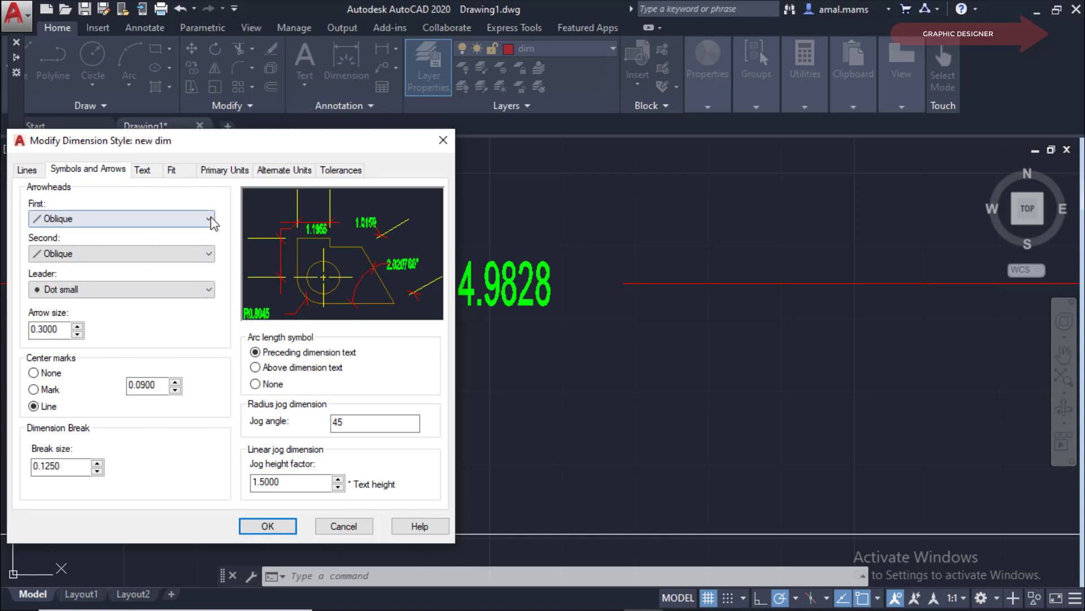
click(200, 220)
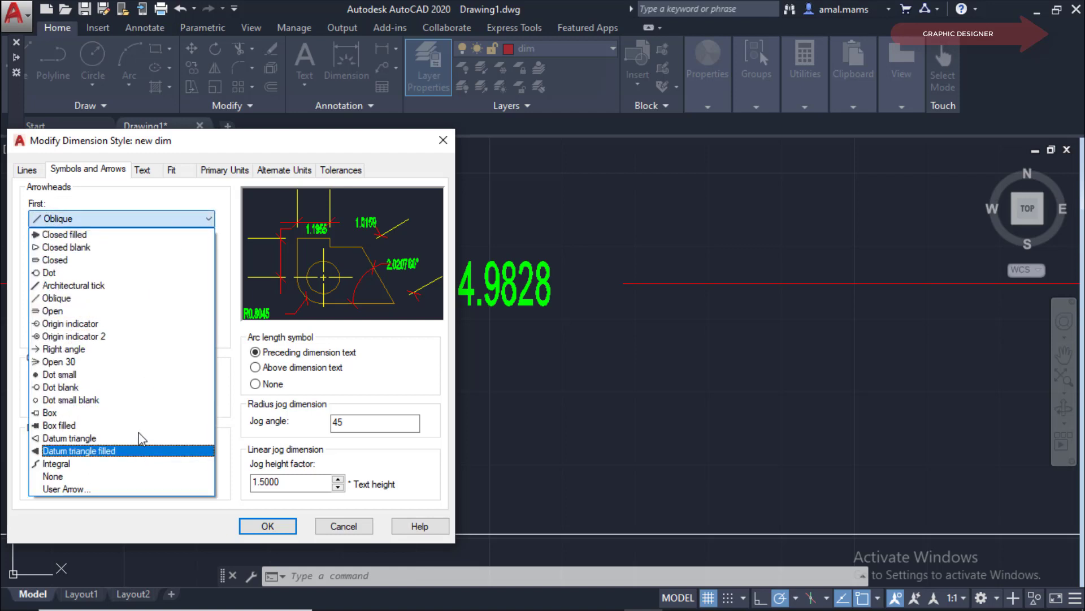
click(75, 238)
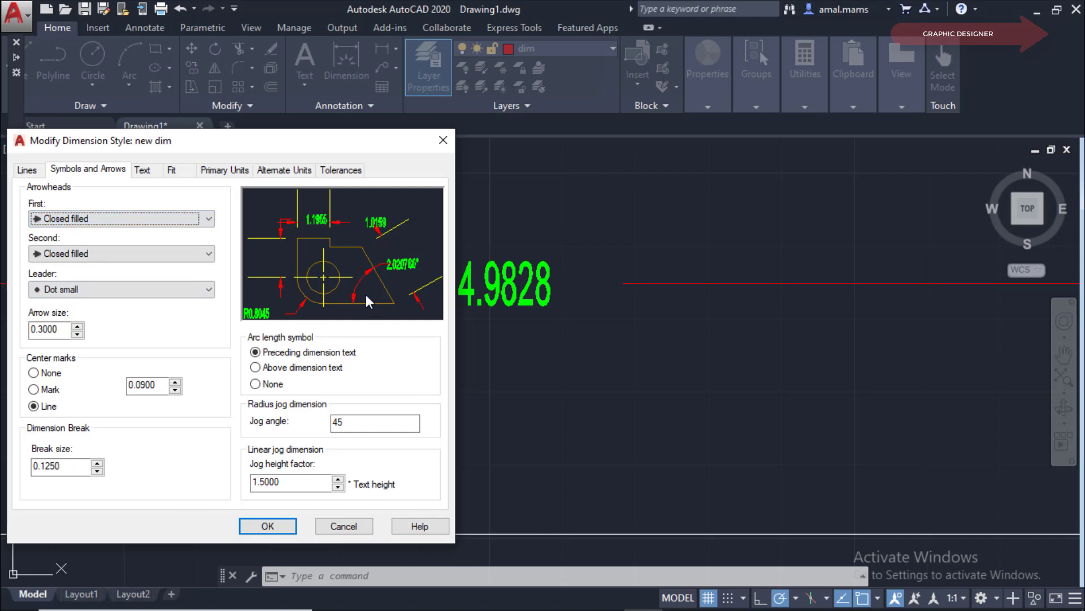
click(209, 219)
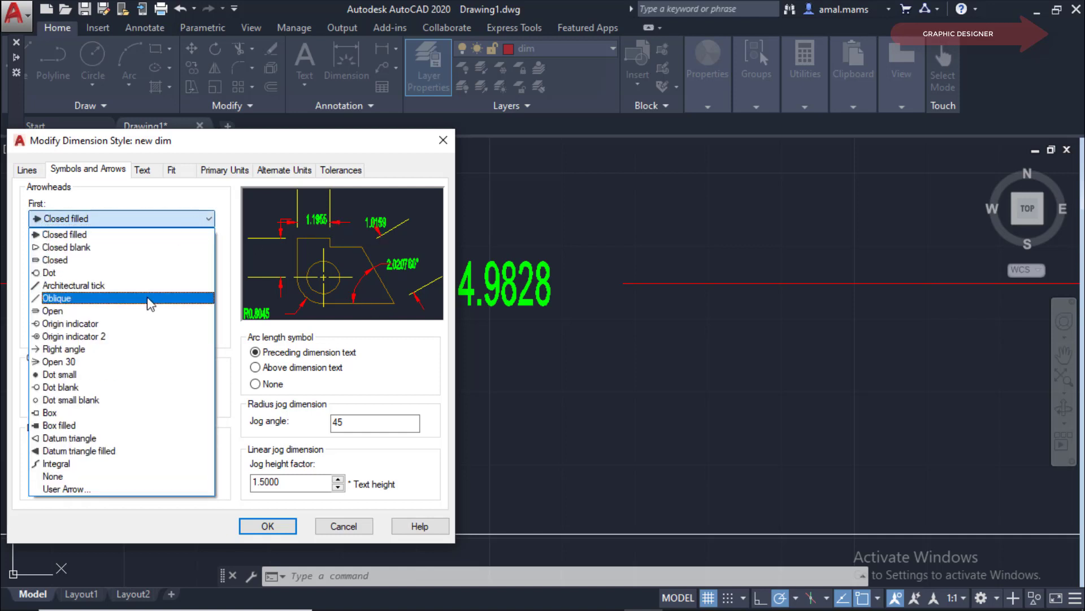
click(141, 273)
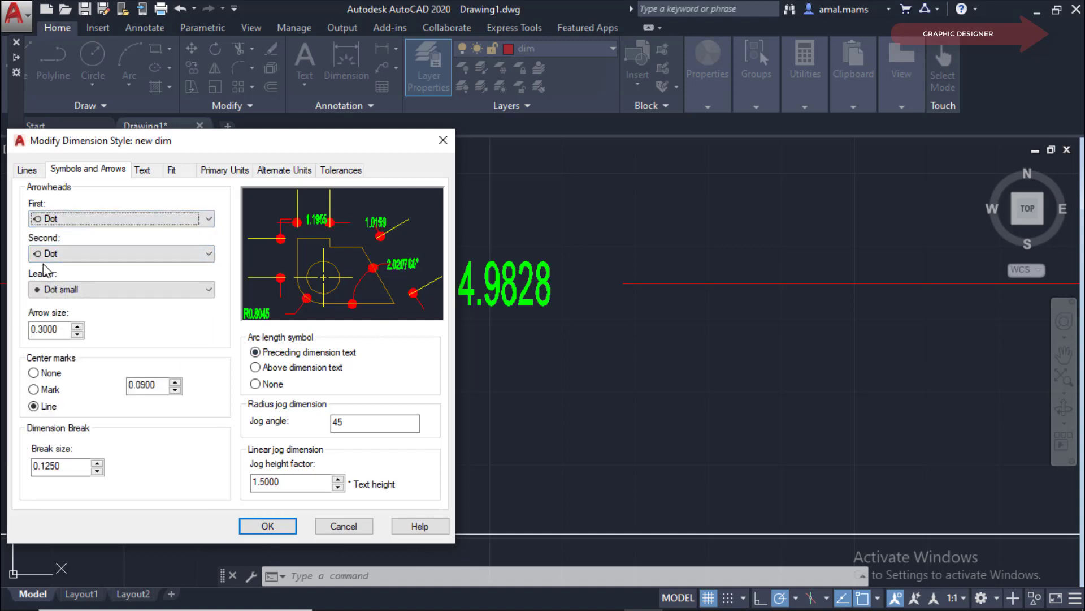
click(56, 289)
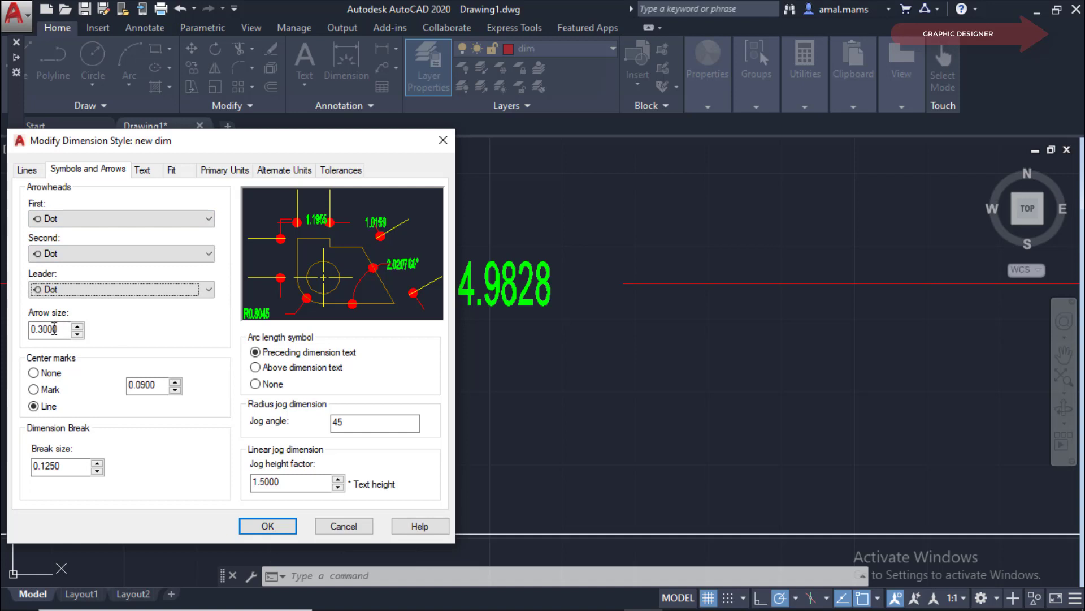
double_click(51, 329)
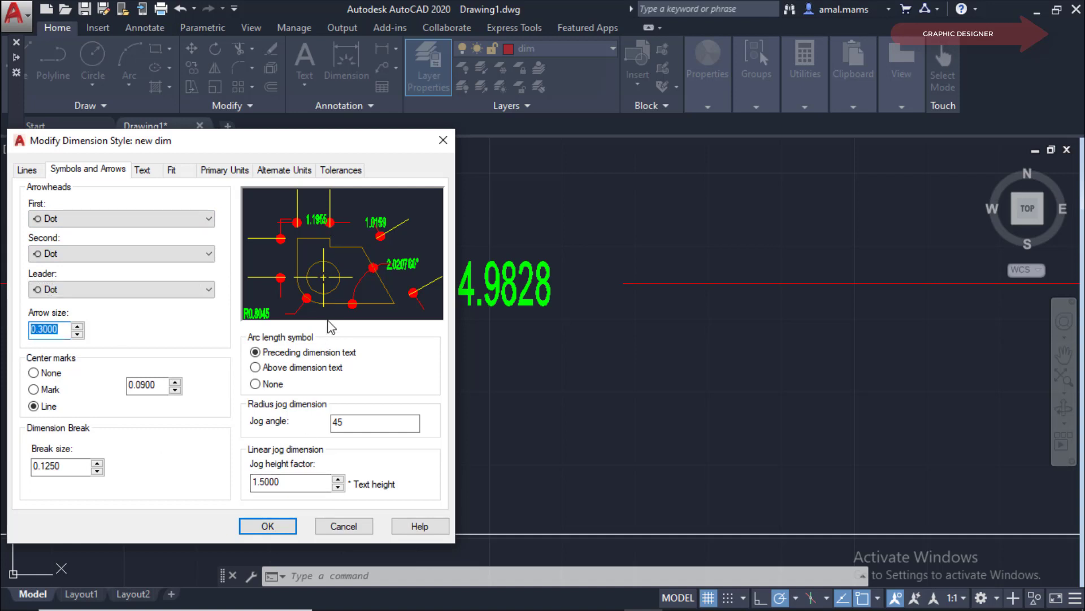
text(.)
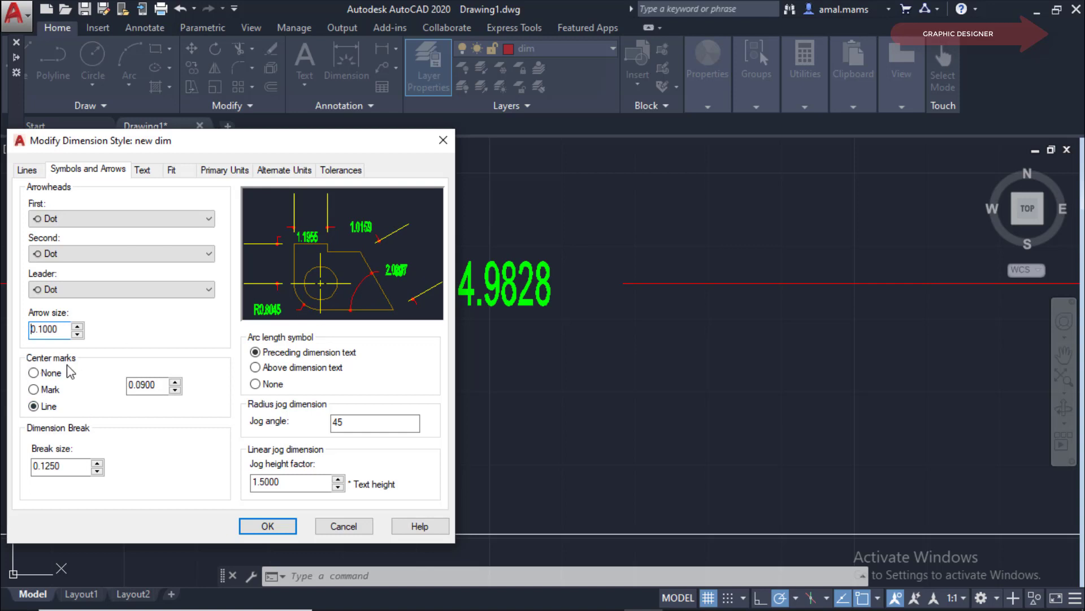
Step: Try Mark and Line center marks, then set center marks to None
click(49, 373)
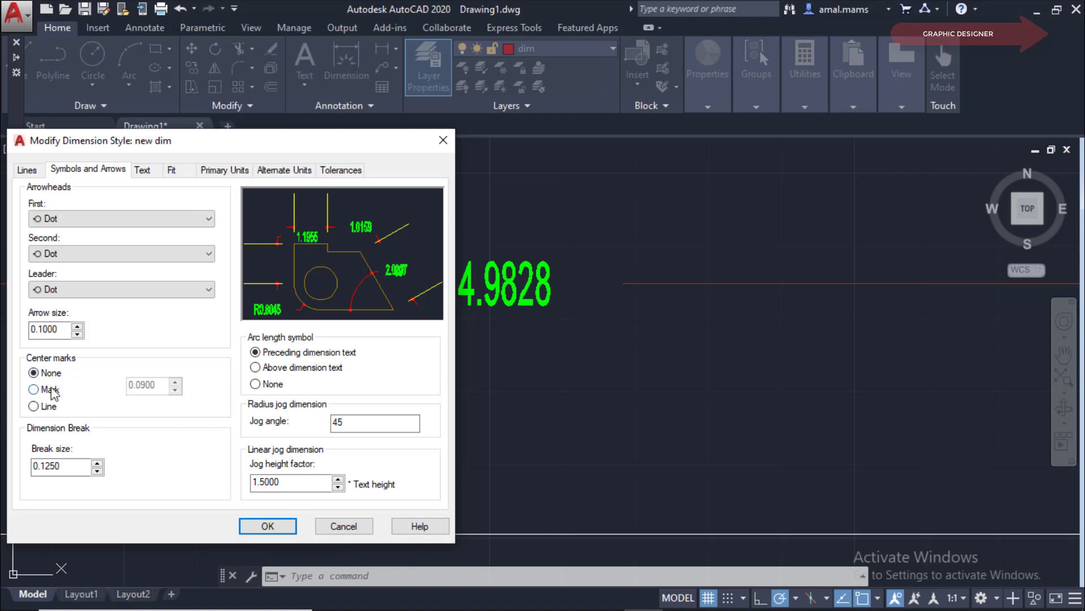
click(34, 389)
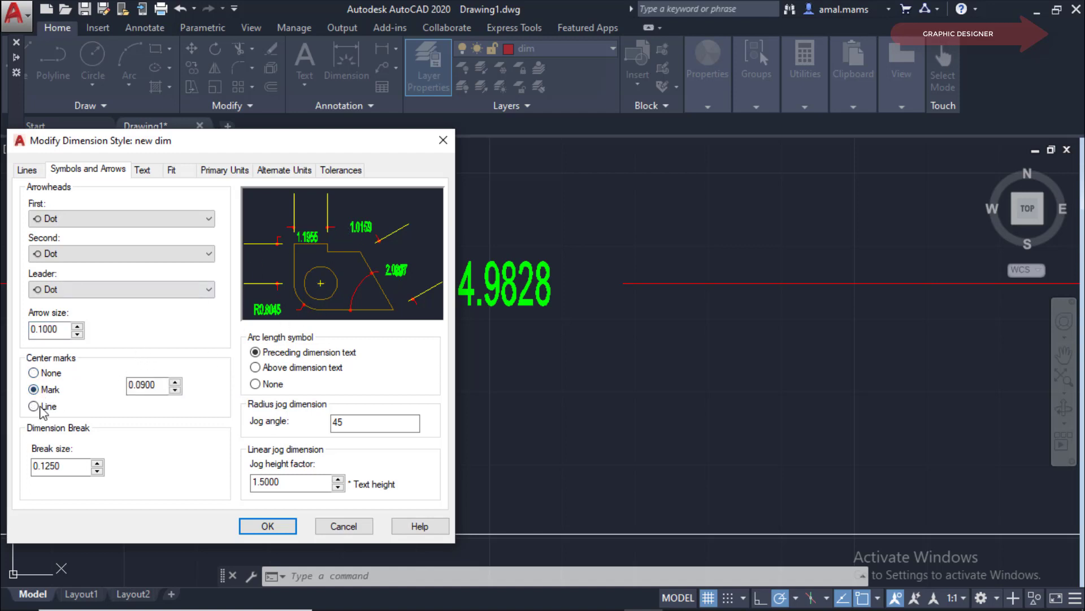
click(39, 406)
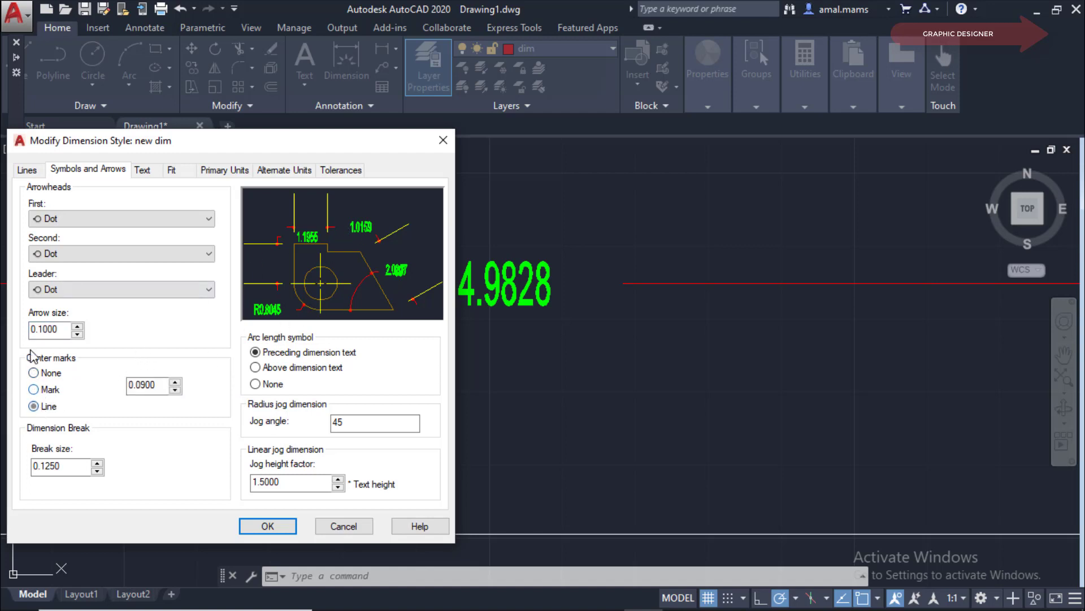
click(33, 390)
click(33, 372)
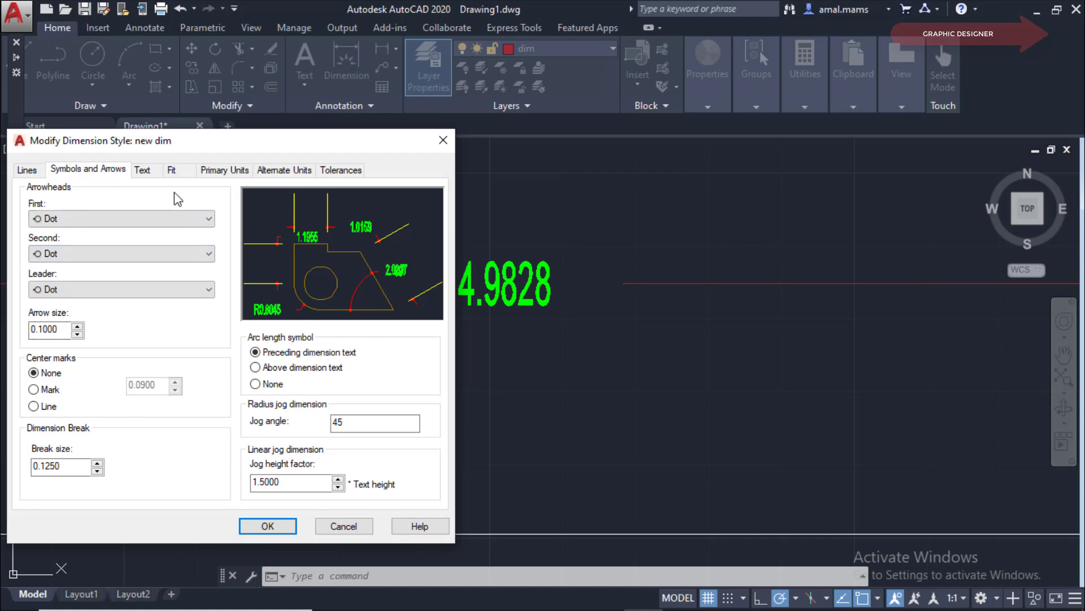
Step: Give new dim's linear dimensions Decimal units with 0.0 precision and accept the change
click(229, 174)
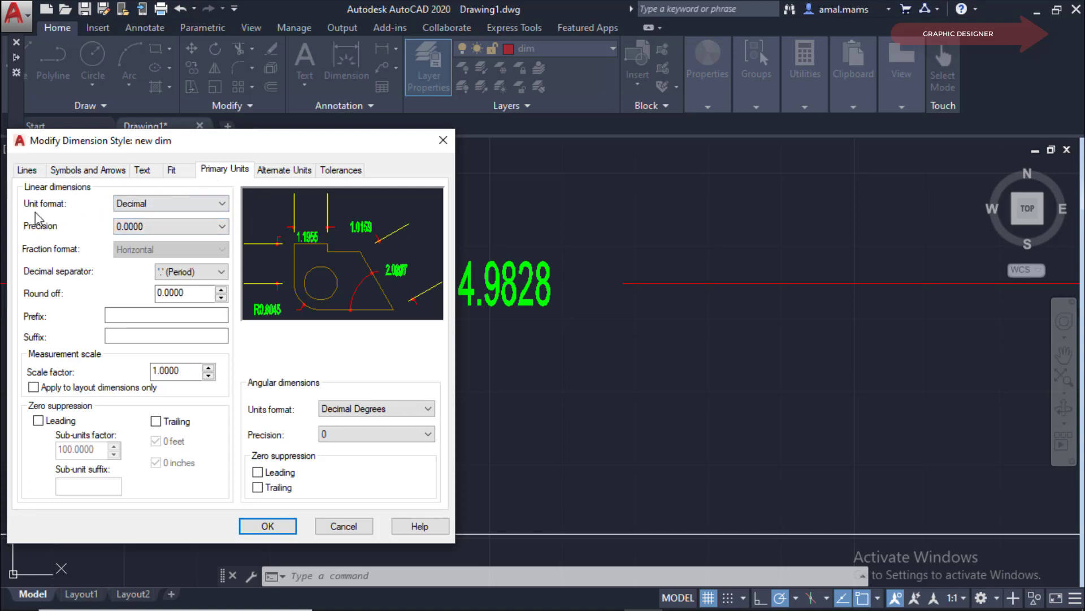
click(222, 207)
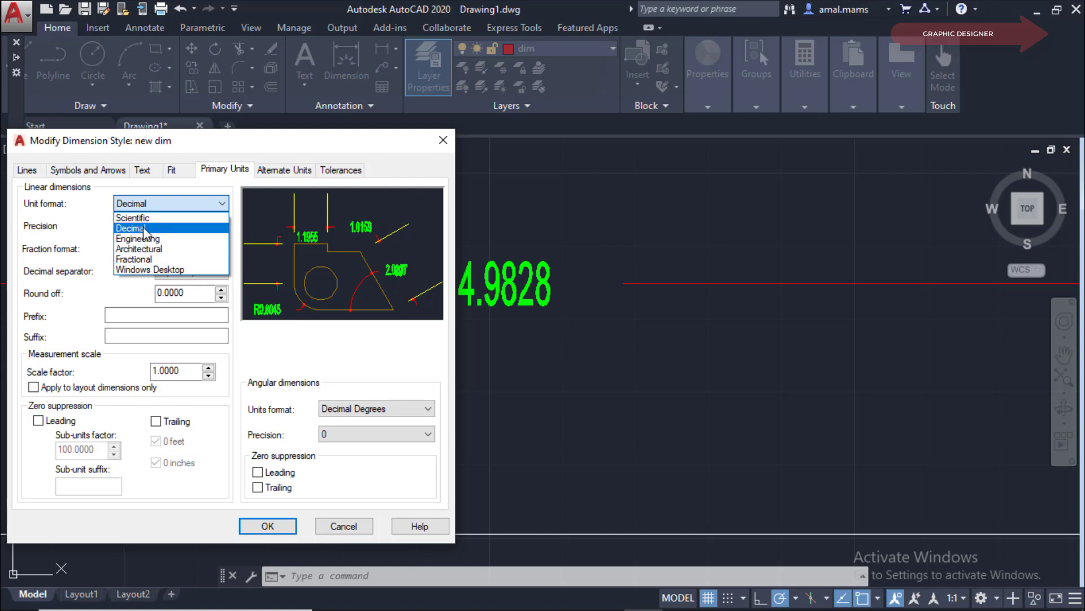
click(142, 228)
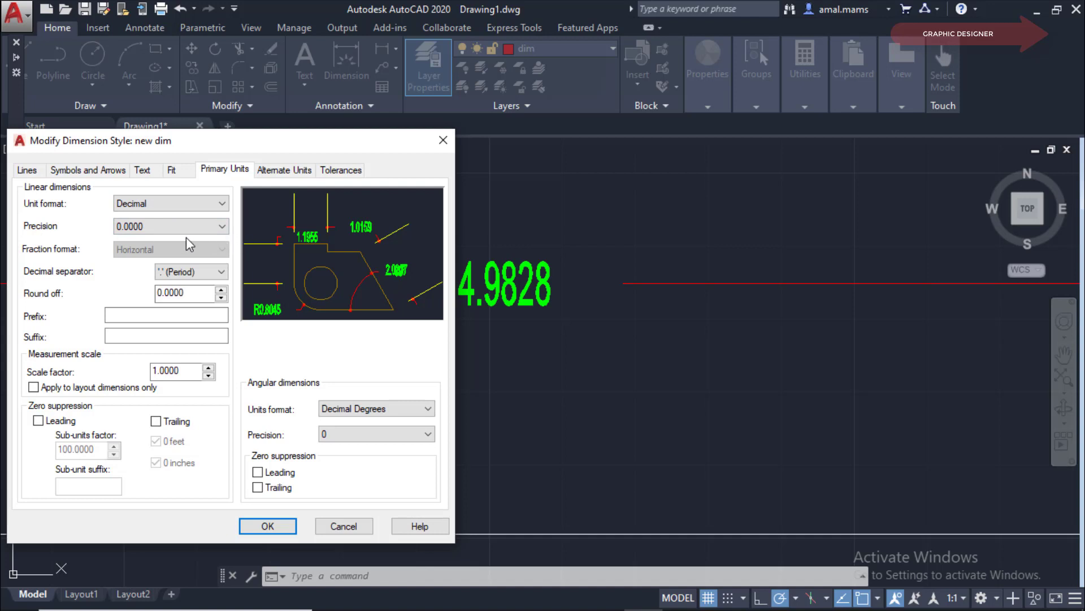
click(223, 226)
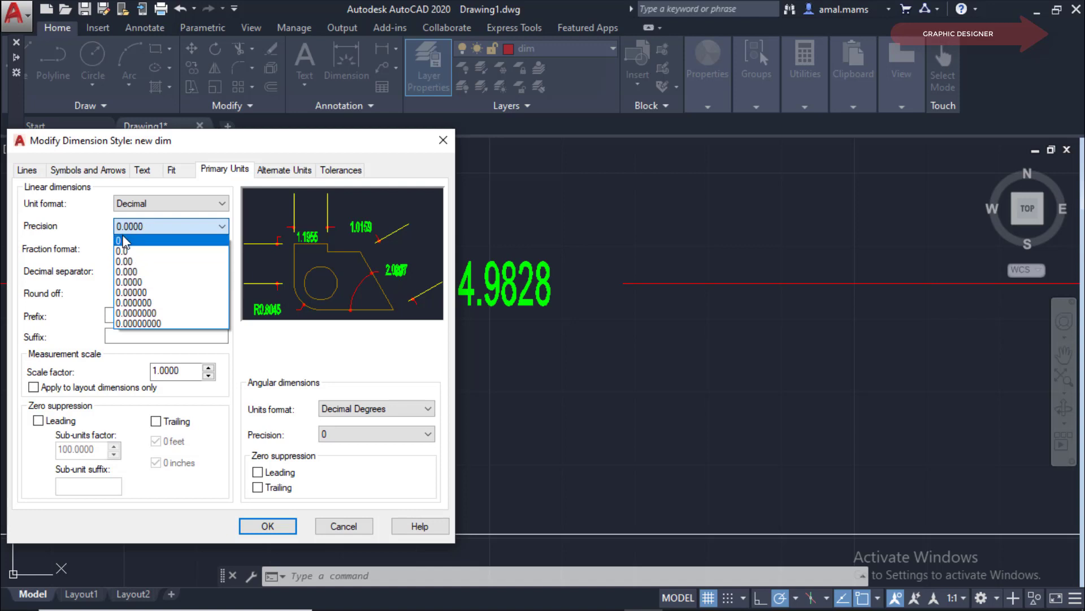
click(150, 251)
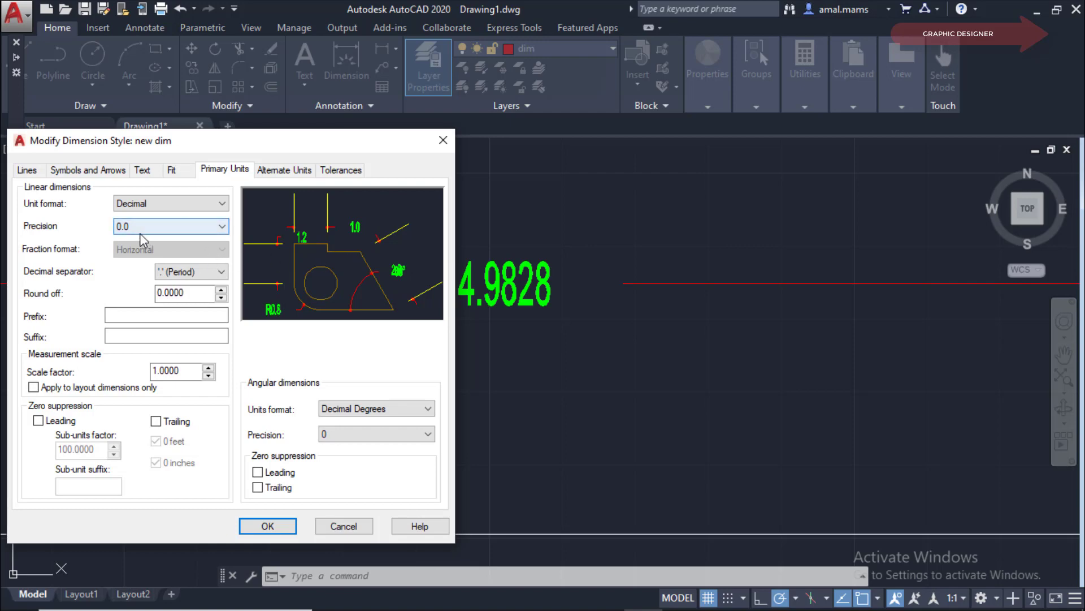
click(267, 525)
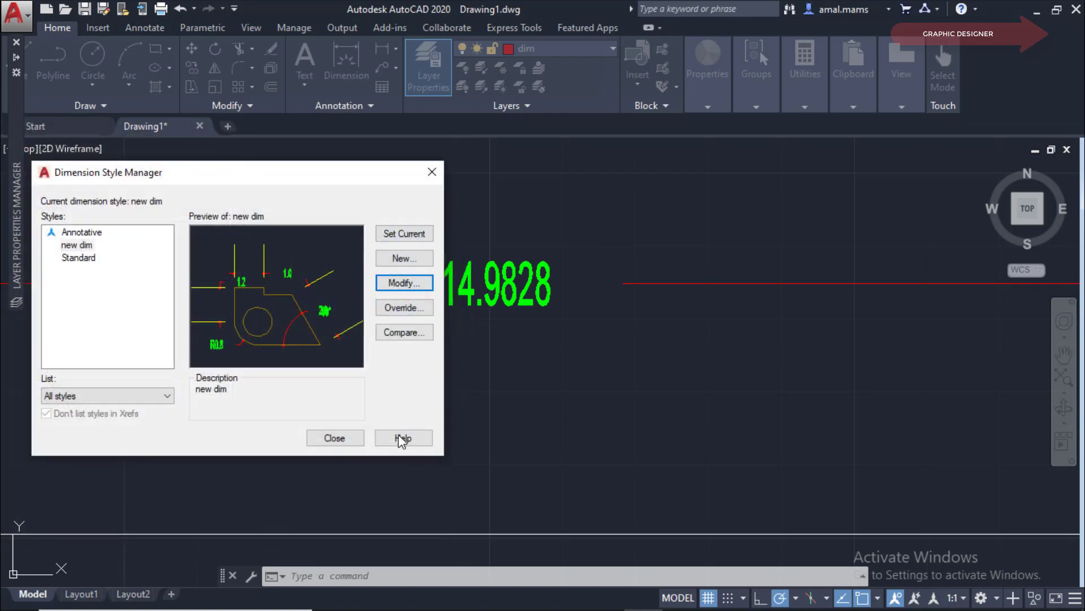
Step: Close the Dimension Style Manager and check the dimension now reads 15.0
click(332, 439)
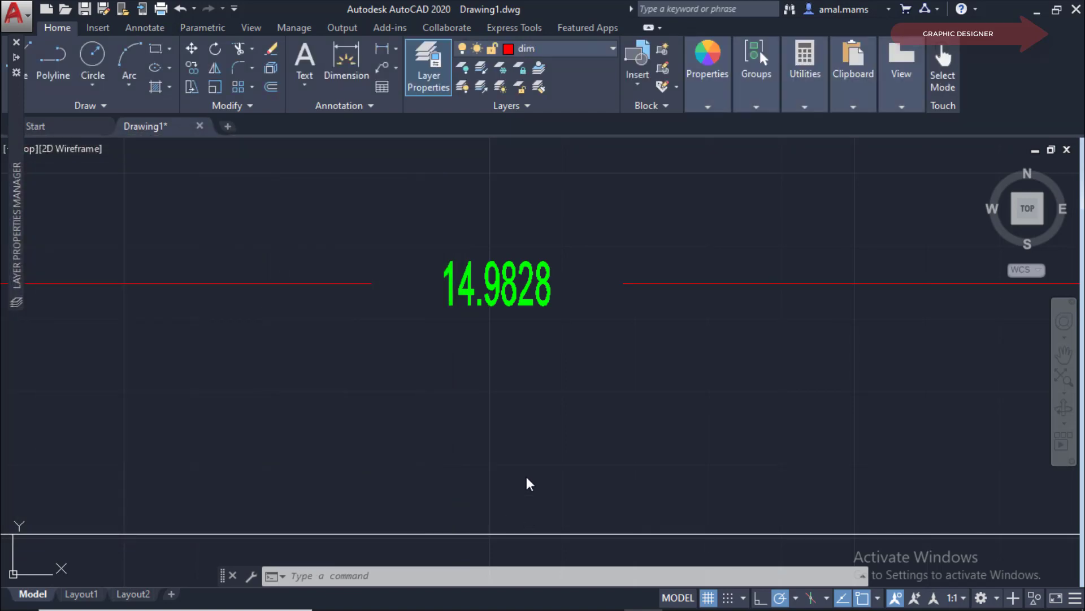
scroll(514, 359, down, 2)
scroll(517, 397, up, 4)
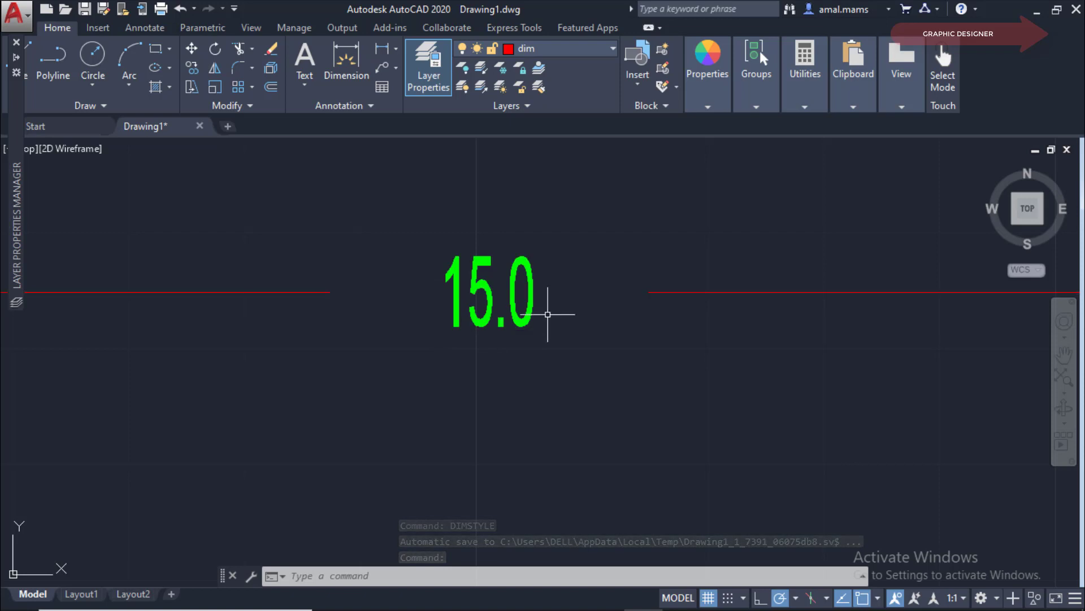
Step: Repeat DIMSTYLE from the right-click menu and modify the 'new dim' style
right_click(526, 405)
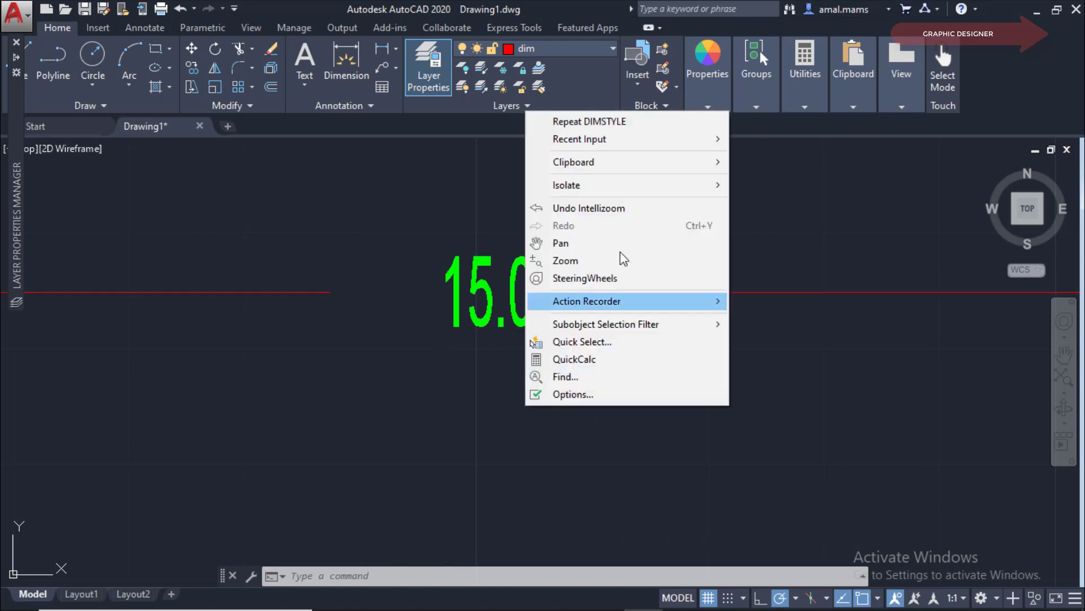
click(600, 123)
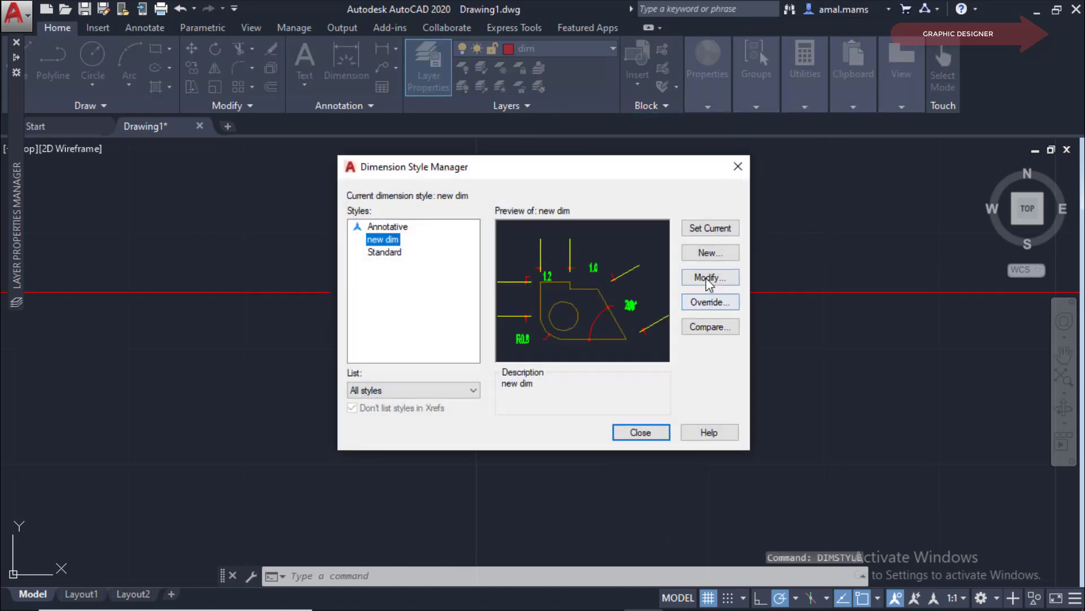
click(707, 279)
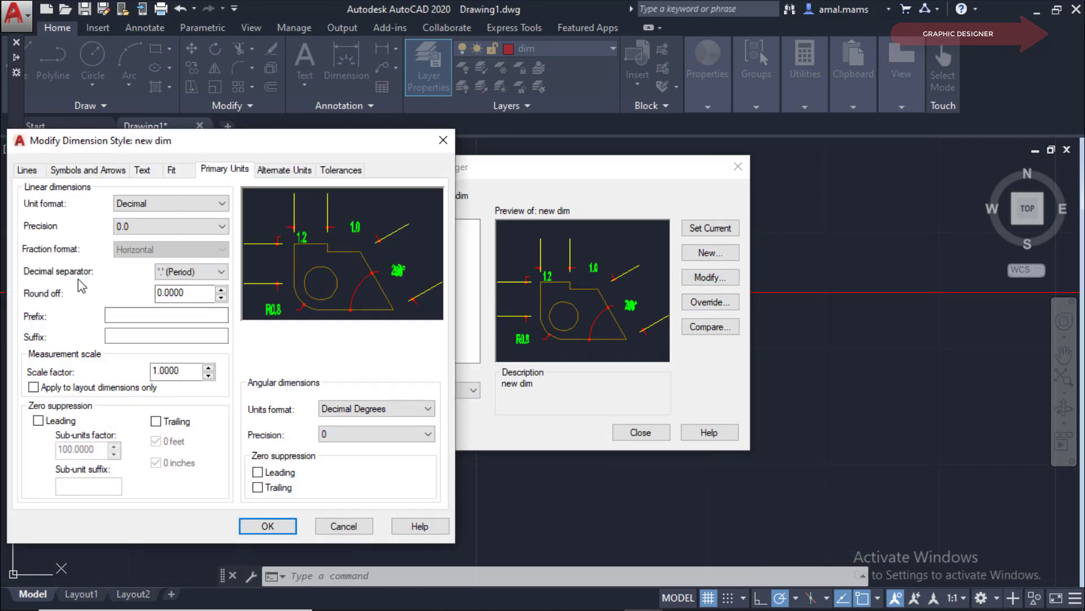
click(221, 272)
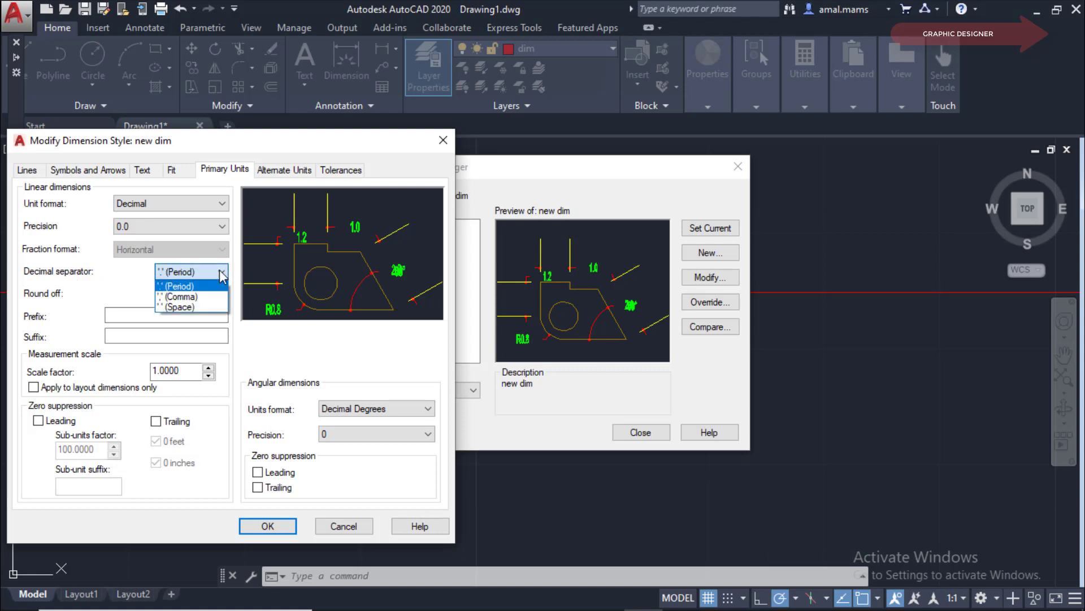
click(190, 297)
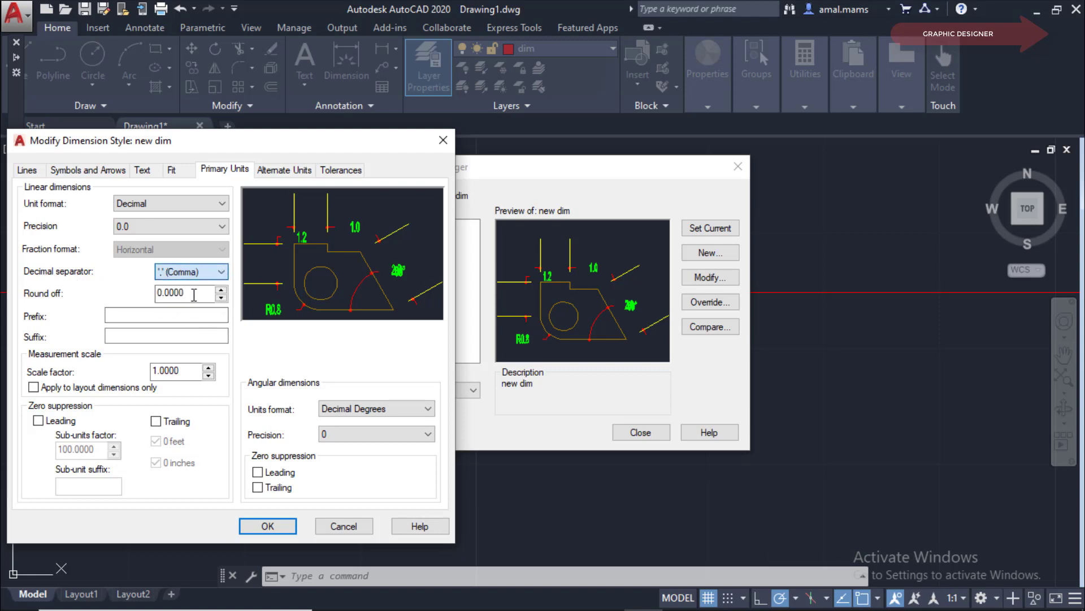
click(192, 272)
click(191, 307)
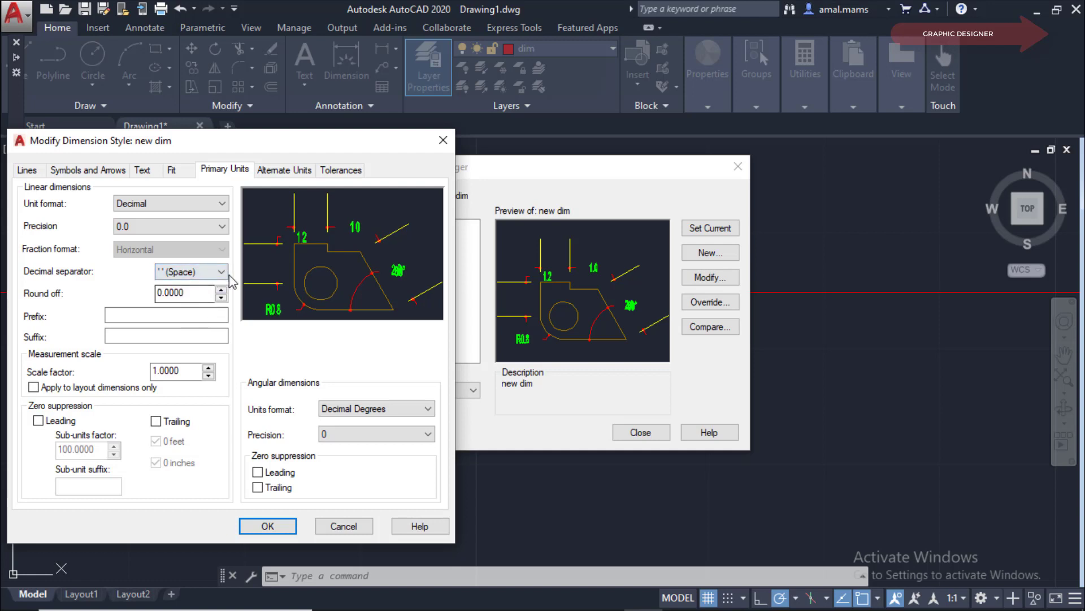
click(223, 272)
click(192, 286)
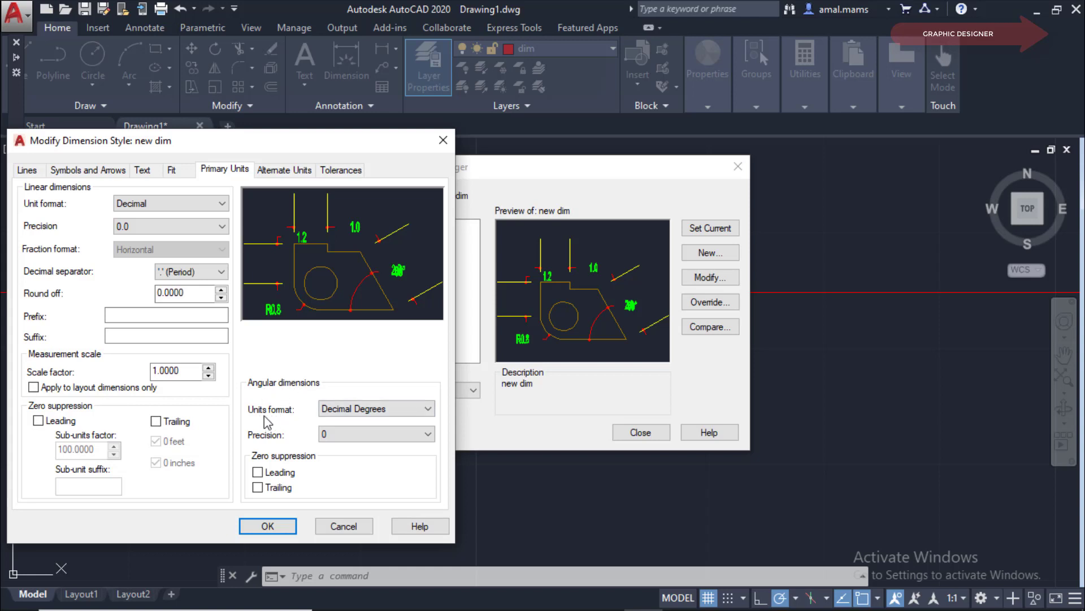
click(428, 409)
click(430, 411)
click(259, 487)
click(258, 472)
Step: Show the 'new dim' Lines settings with ByLayer dimension lines and yellow extension lines
click(27, 169)
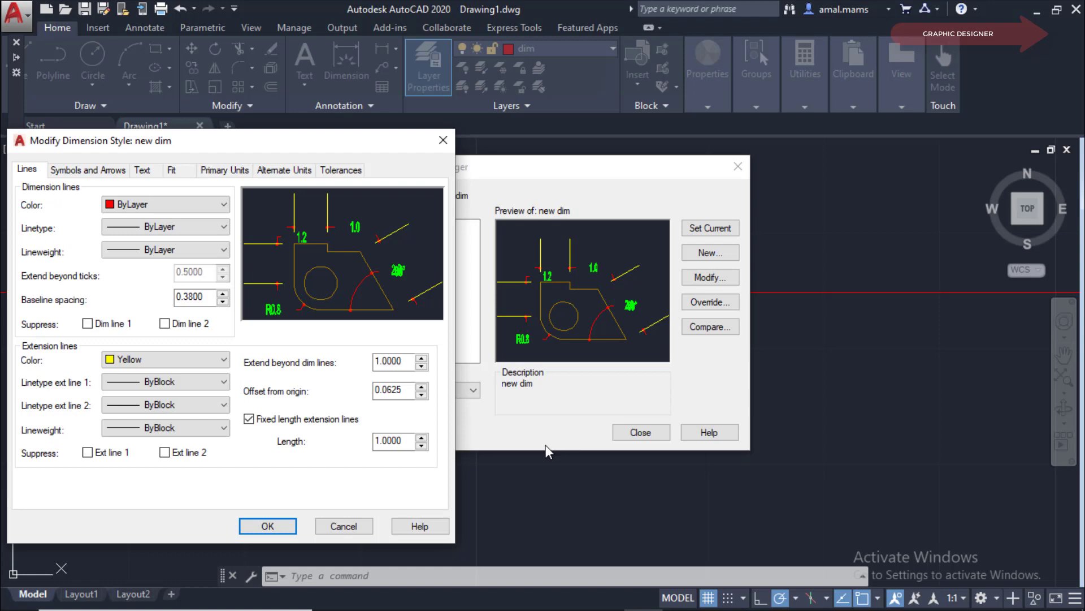